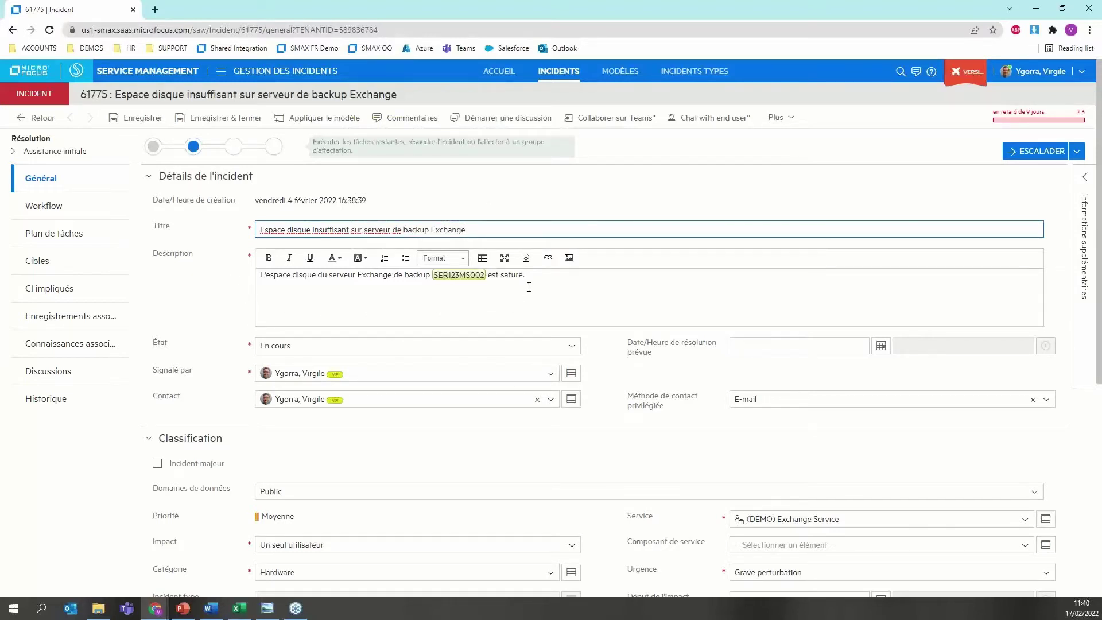
Copy the server names SER123MS001 to SER123MS003 from the serveurs.xlsx workbook in Excel and paste them below the incident's description text in the browser.
{"action": "mouse_move", "coordinate": [479, 278]}
{"action": "left_click", "coordinate": [240, 608]}
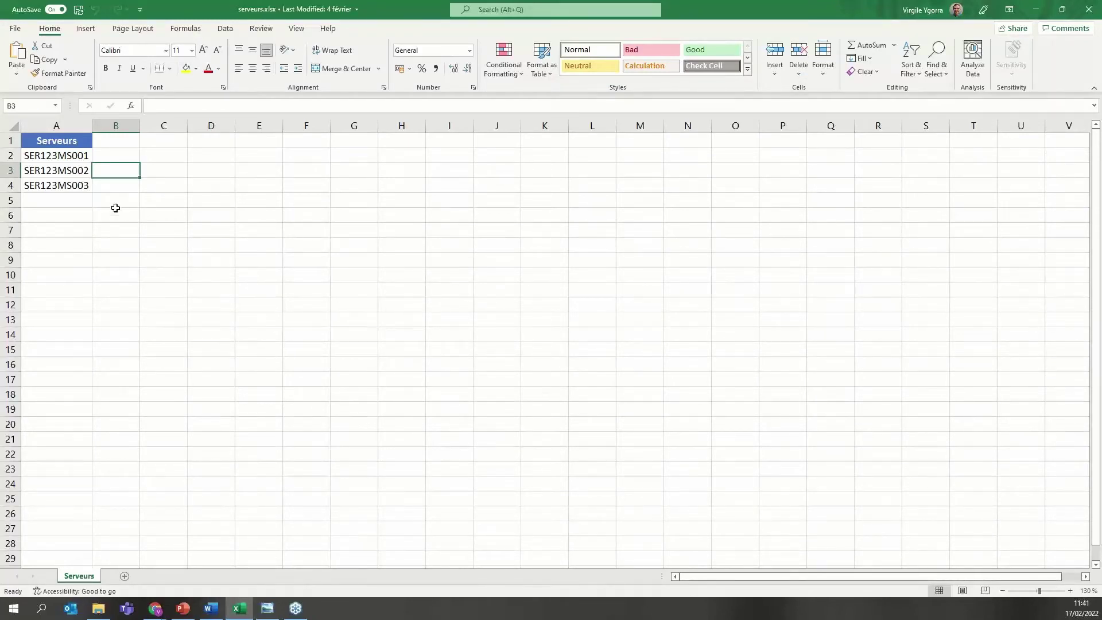
{"action": "left_click_drag", "start_coordinate": [85, 191], "coordinate": [84, 156]}
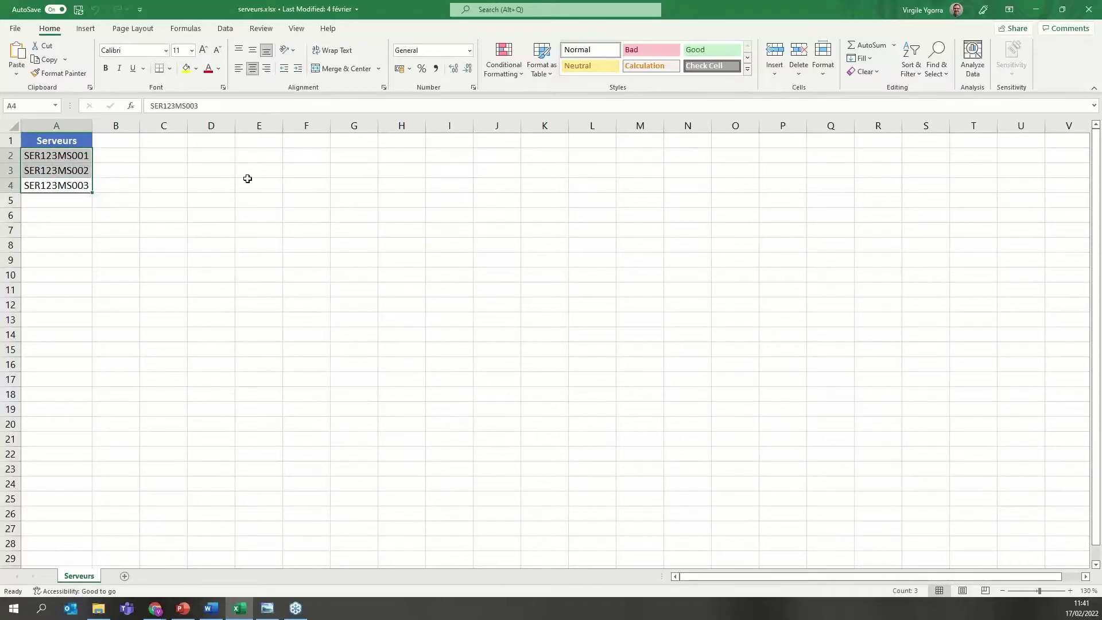
{"action": "key", "text": "ctrl+c"}
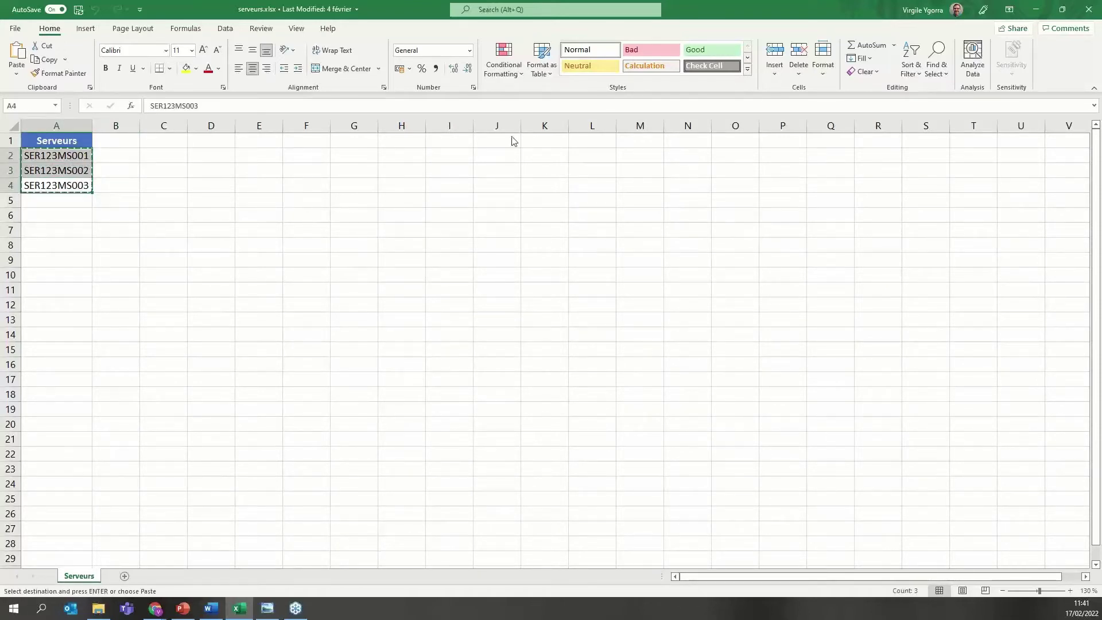
{"action": "left_click", "coordinate": [1036, 10]}
{"action": "left_click", "coordinate": [618, 280]}
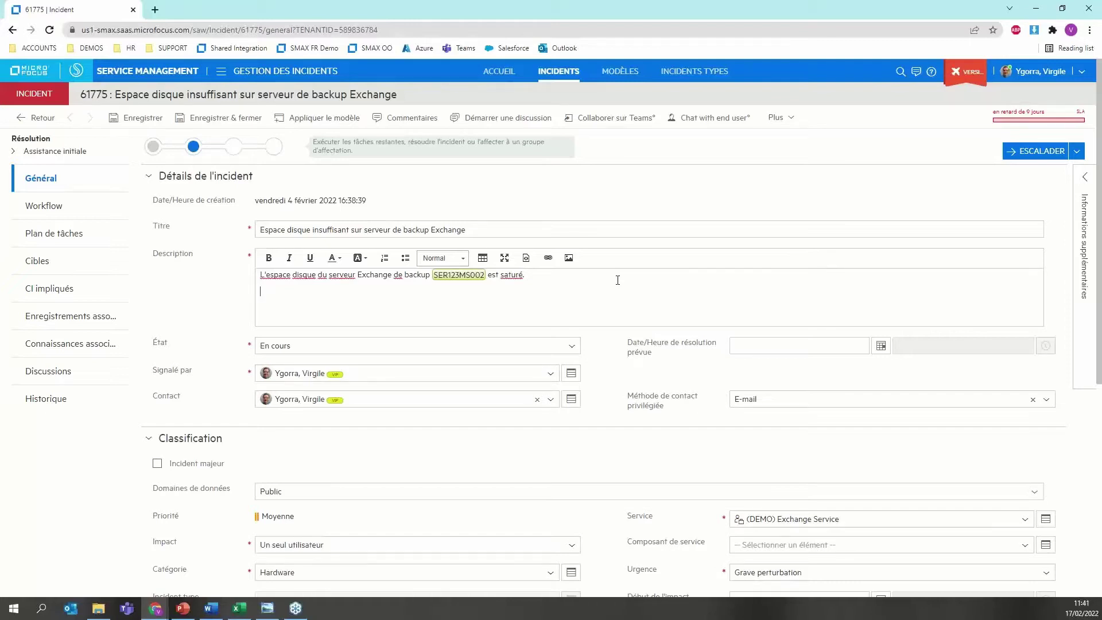
{"action": "key", "text": "ctrl+v"}
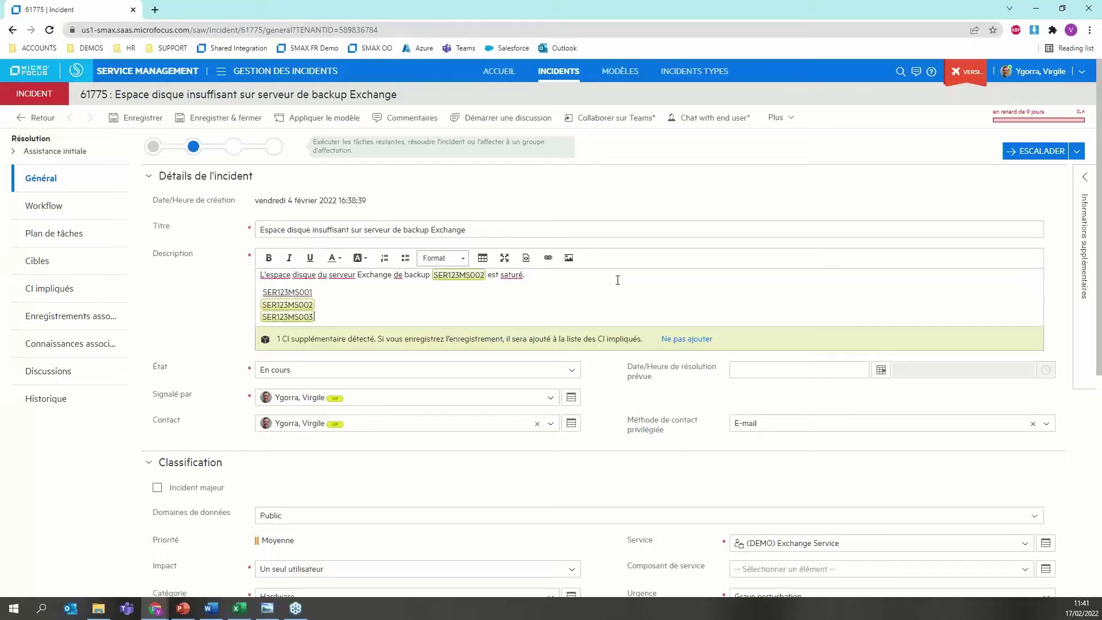
View the details of detected server SER123MS003, and delete the pasted server list from the incident description.
{"action": "mouse_move", "coordinate": [308, 315]}
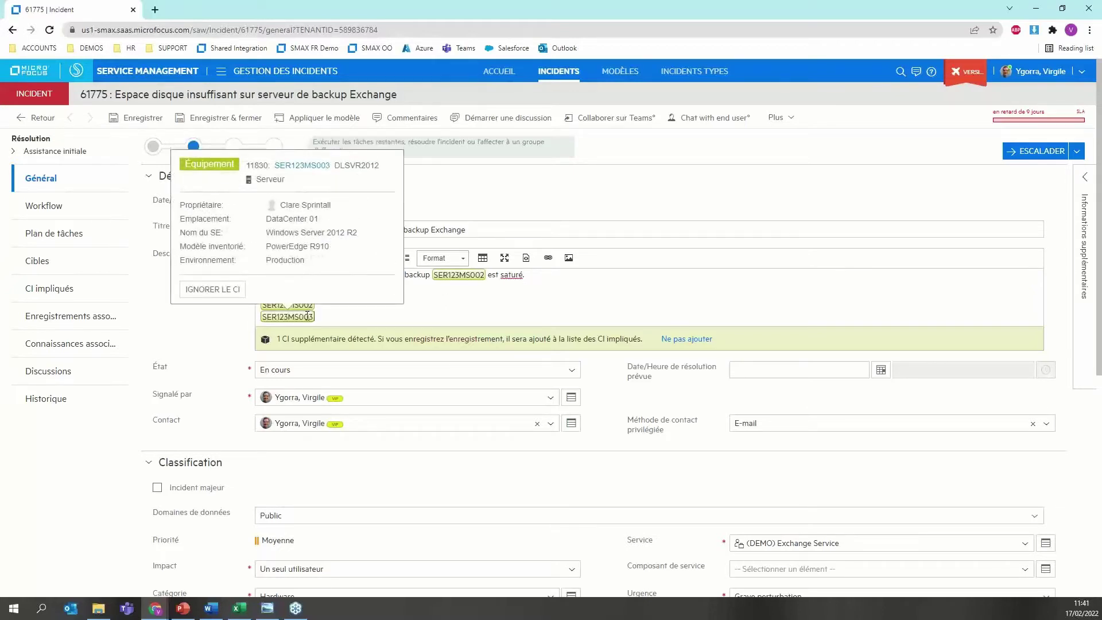
{"action": "left_click", "coordinate": [326, 293]}
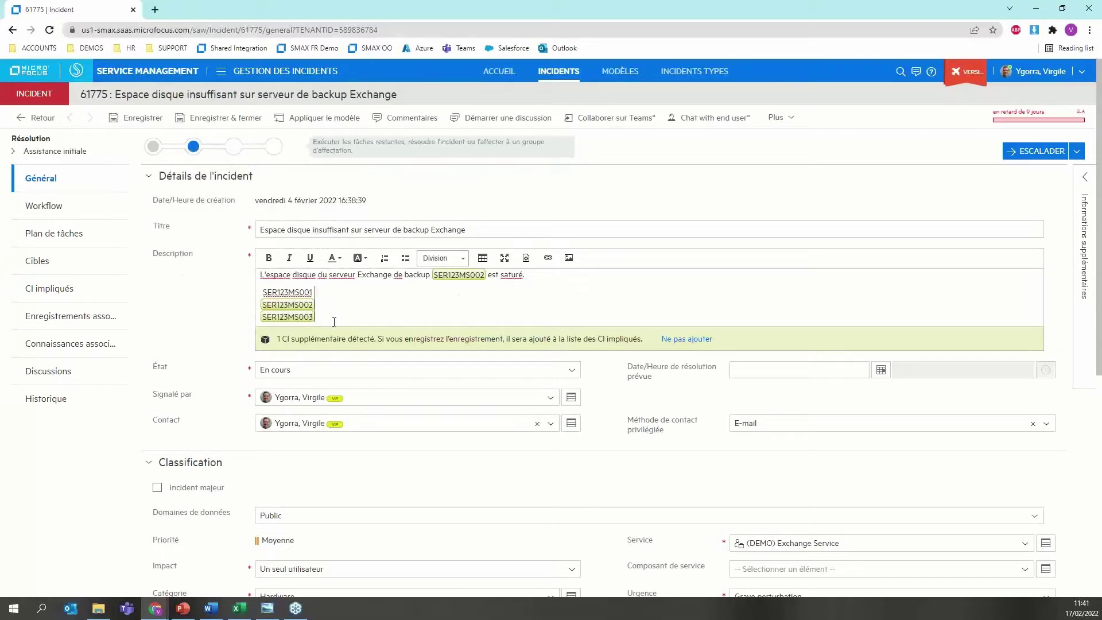
{"action": "triple_click", "coordinate": [334, 319]}
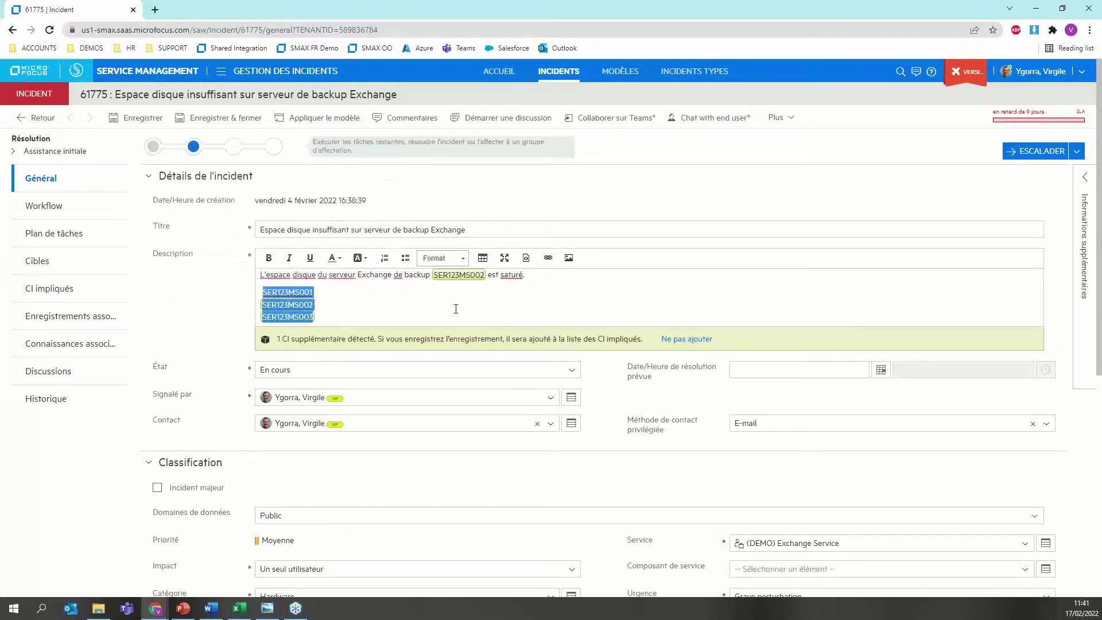
{"action": "key", "text": "BackSpace"}
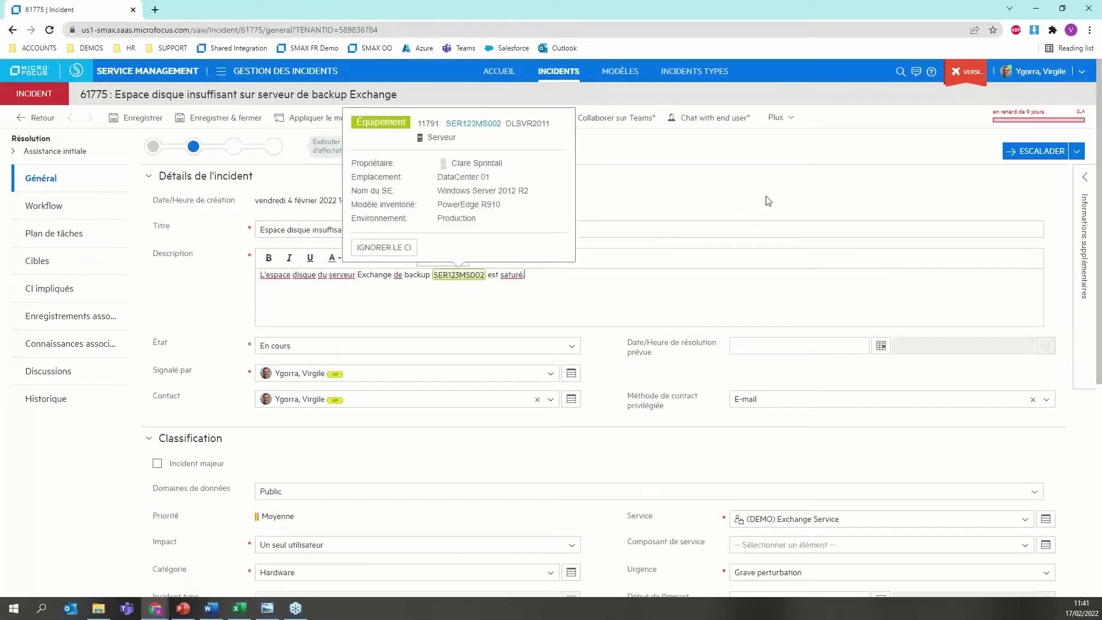
{"action": "left_click", "coordinate": [521, 280]}
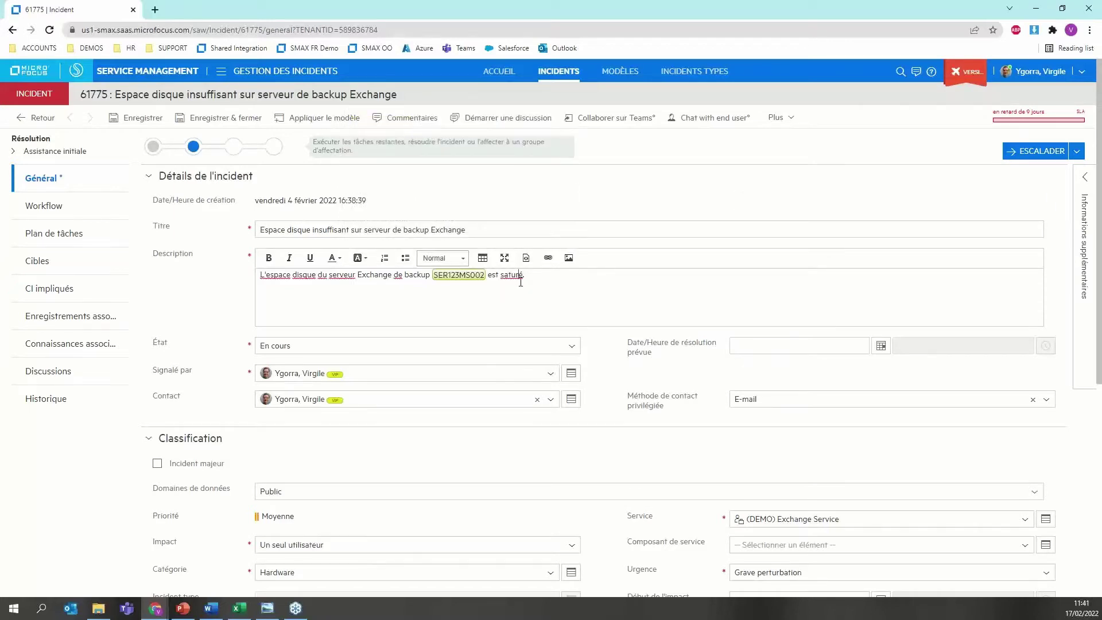
Try to create a change from the incident record without saving its modifications.
{"action": "left_click", "coordinate": [788, 118]}
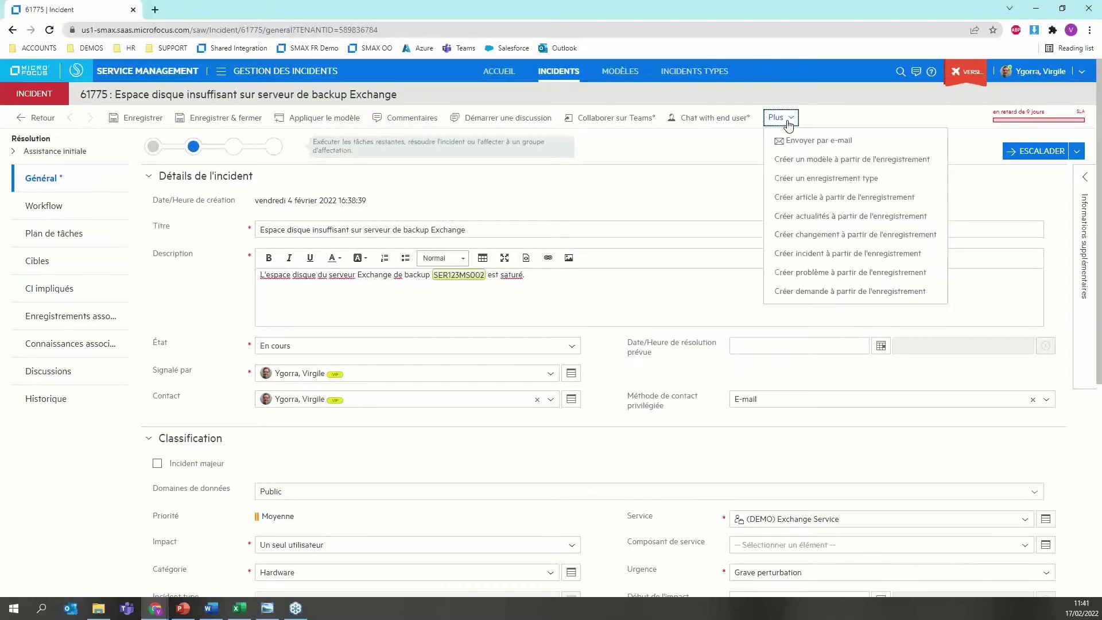
{"action": "left_click", "coordinate": [866, 241]}
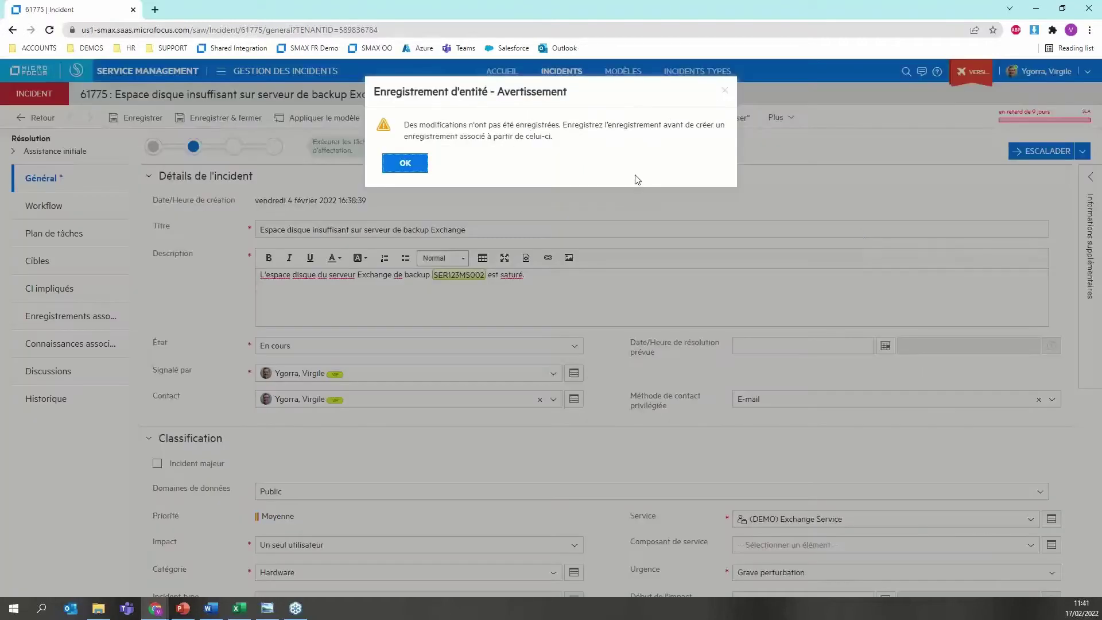
{"action": "left_click", "coordinate": [429, 170]}
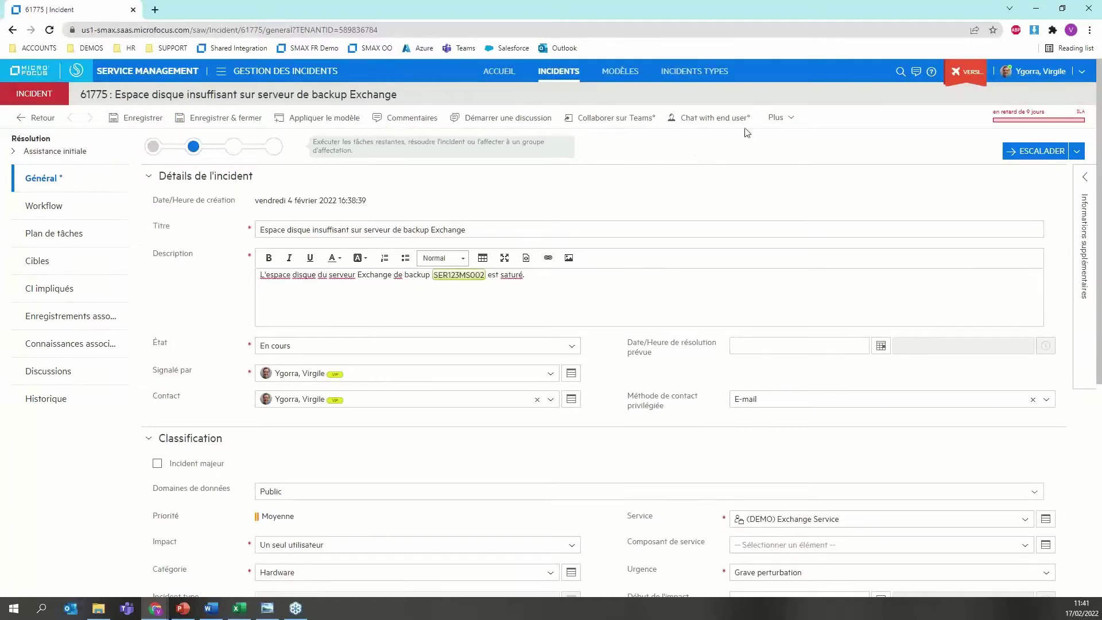
{"action": "left_click", "coordinate": [785, 121]}
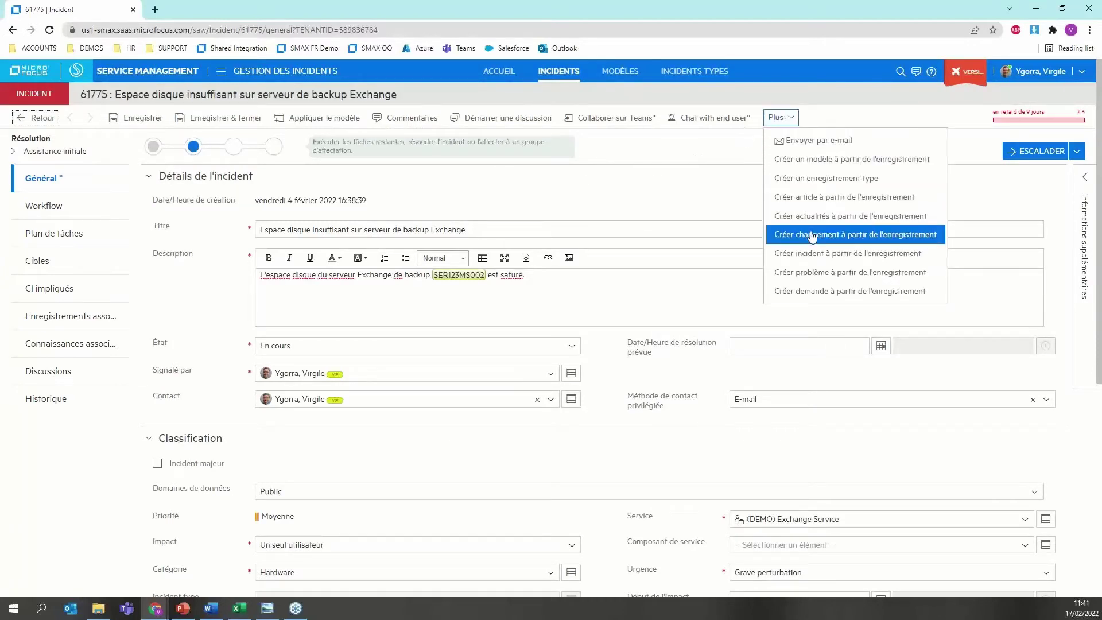
{"action": "left_click", "coordinate": [860, 236]}
{"action": "left_click", "coordinate": [427, 164]}
Save the incident and create a change from its record.
{"action": "left_click", "coordinate": [138, 117]}
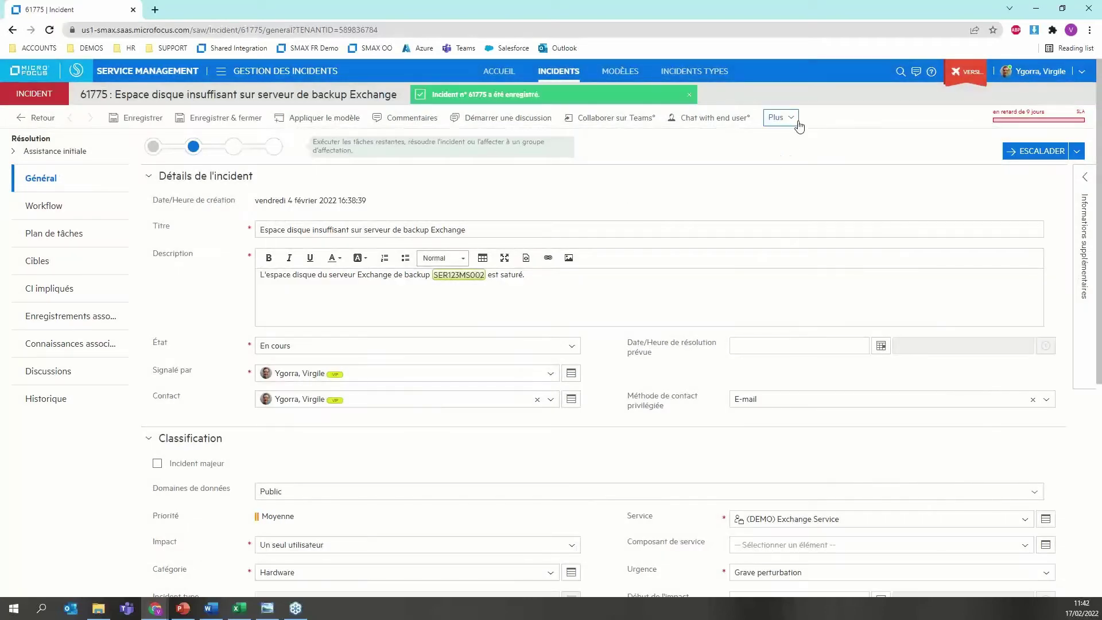
{"action": "left_click", "coordinate": [792, 119]}
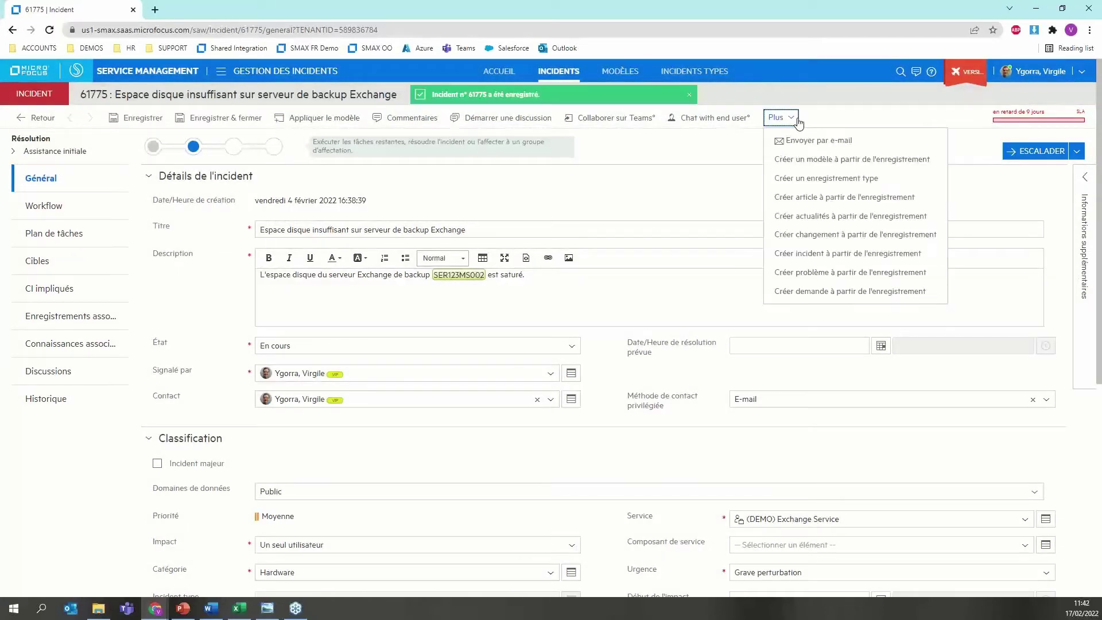
{"action": "left_click", "coordinate": [828, 235]}
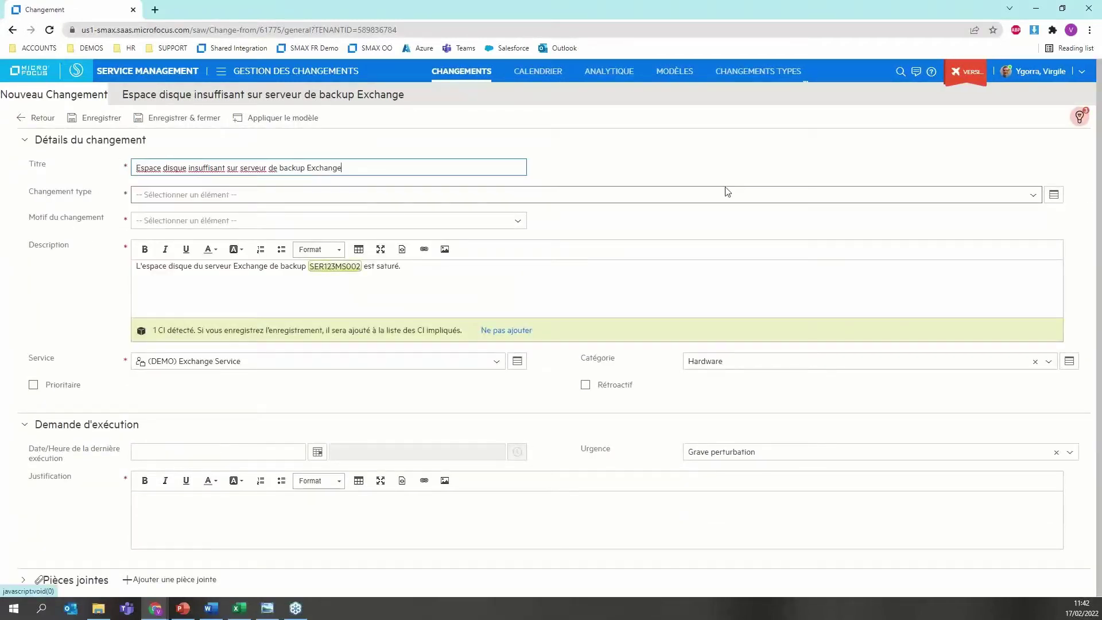
Set the new change's type to "Libérer espace disque serveur" from the service and category matches, and save the change.
{"action": "left_click", "coordinate": [280, 202]}
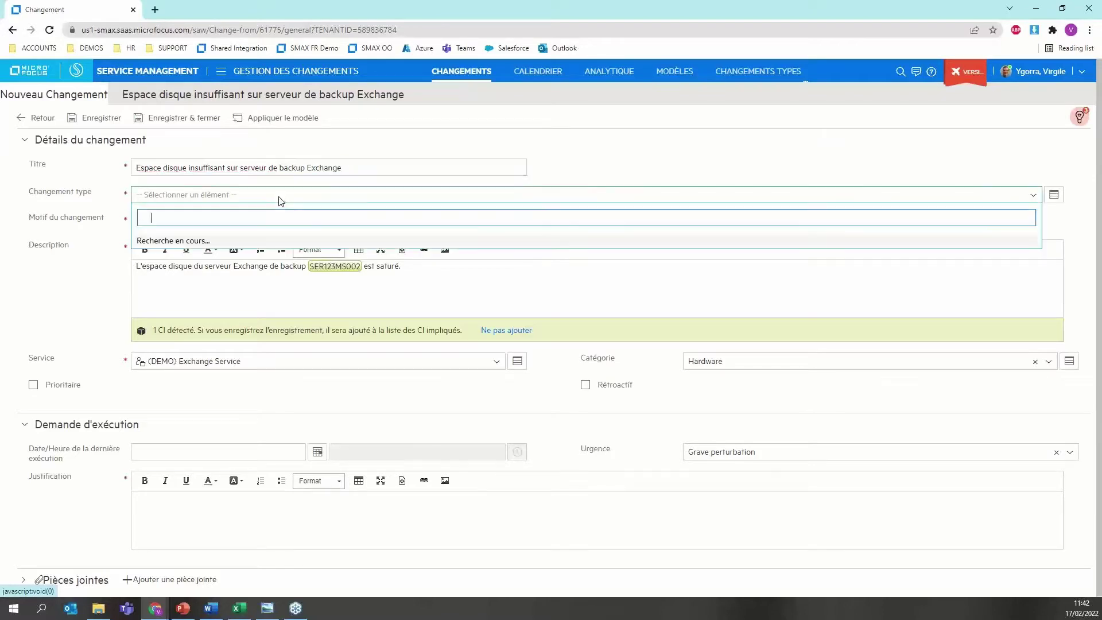
{"action": "type", "text": "libé"}
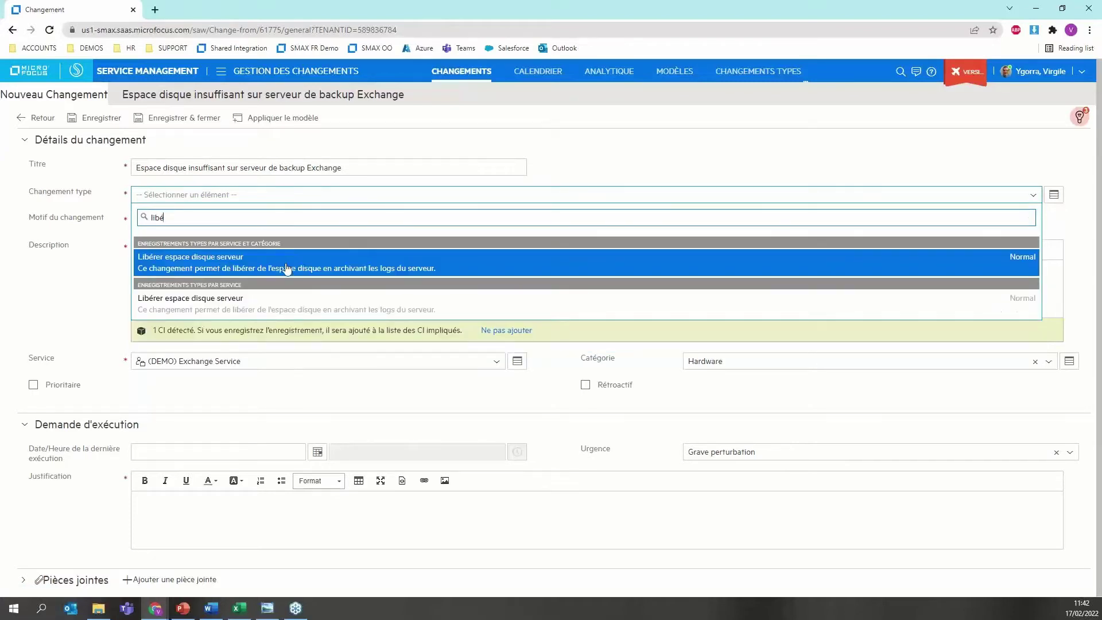
{"action": "left_click", "coordinate": [334, 275]}
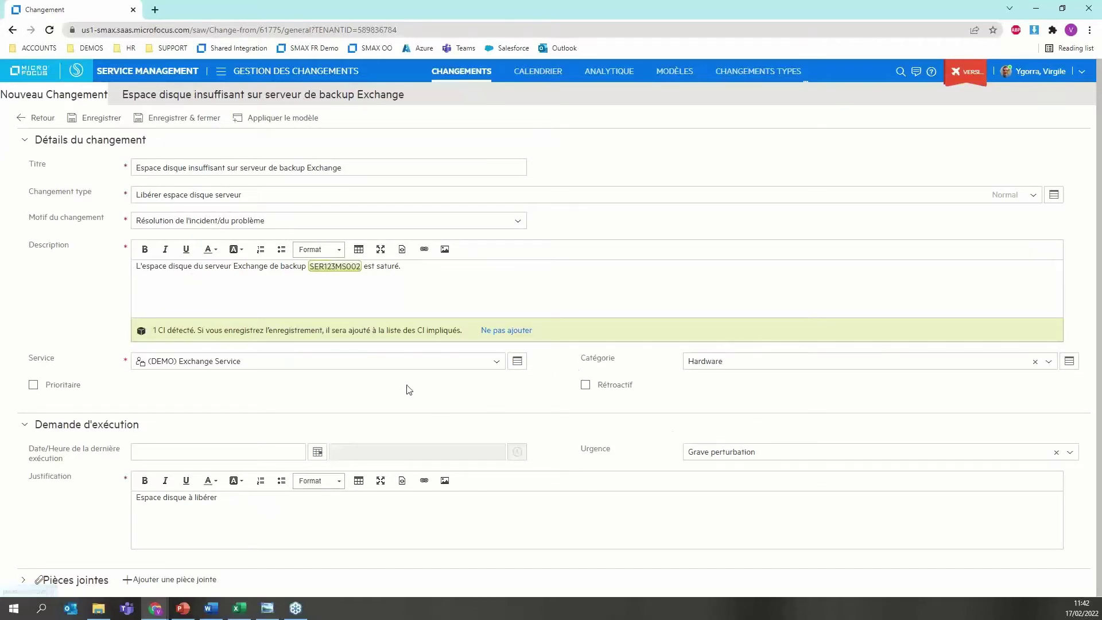
{"action": "left_click", "coordinate": [102, 119]}
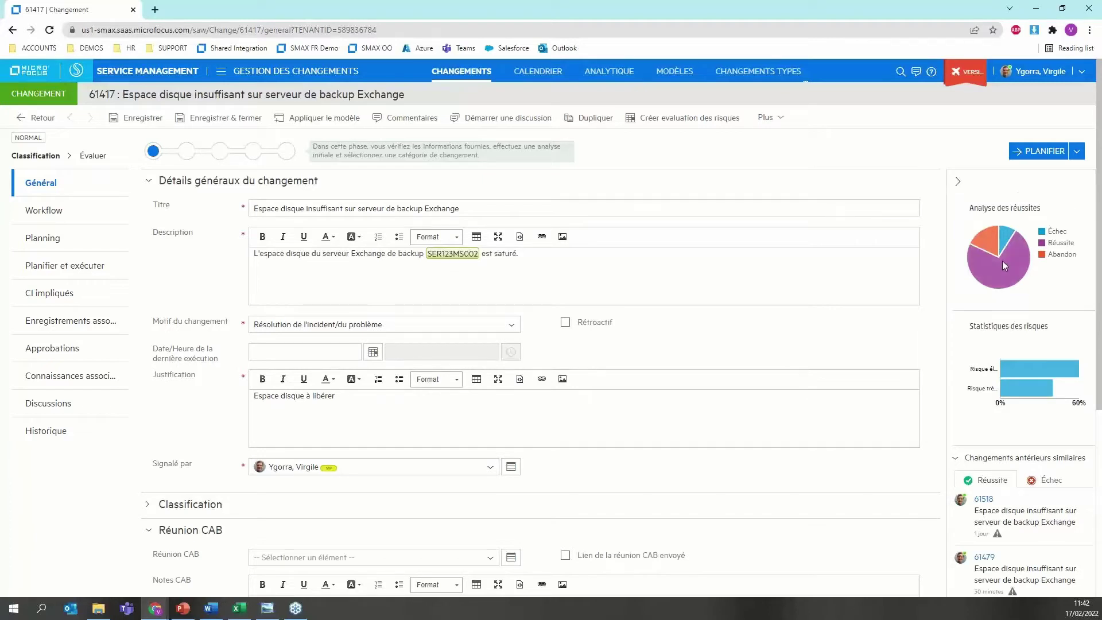
Examine the change's success analysis, risk statistics, and the successful and failed similar previous changes.
{"action": "mouse_move", "coordinate": [1008, 269]}
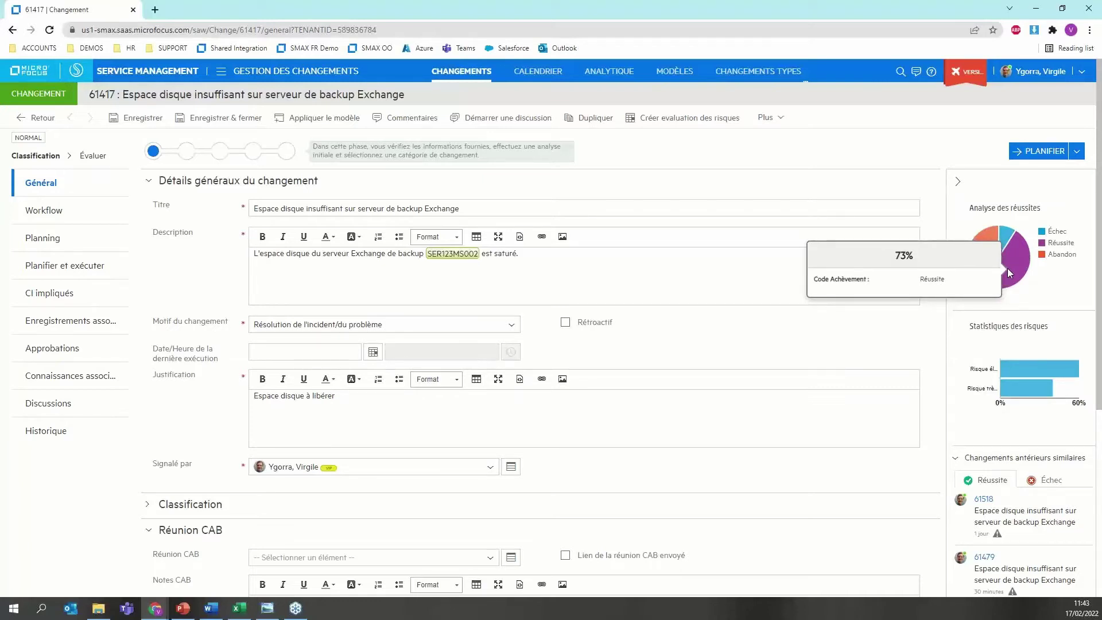
{"action": "mouse_move", "coordinate": [984, 244]}
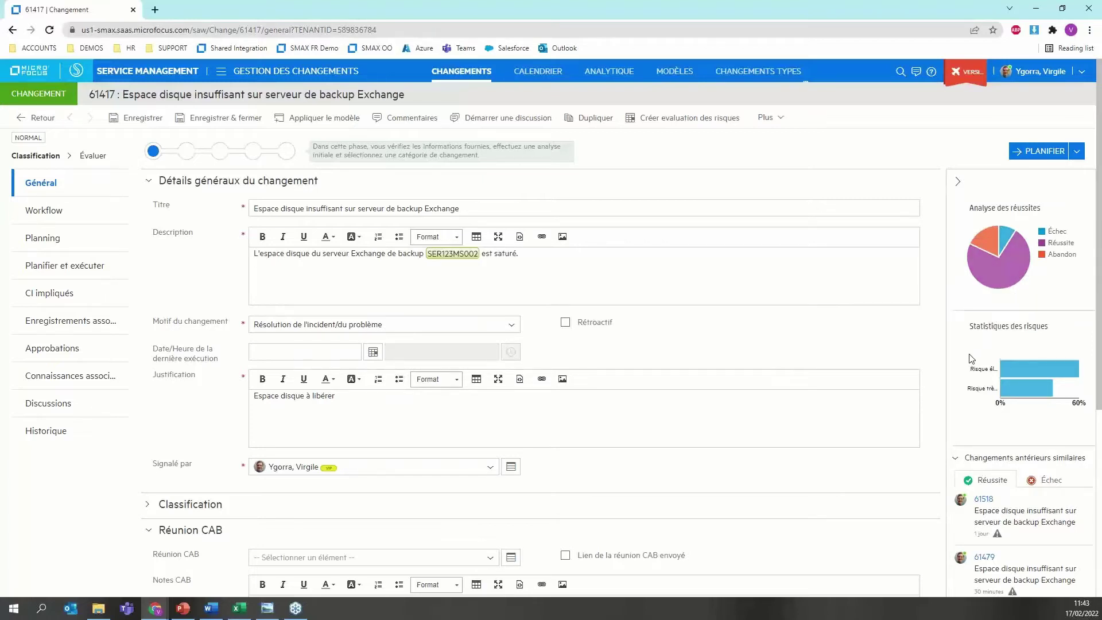
{"action": "mouse_move", "coordinate": [1039, 388]}
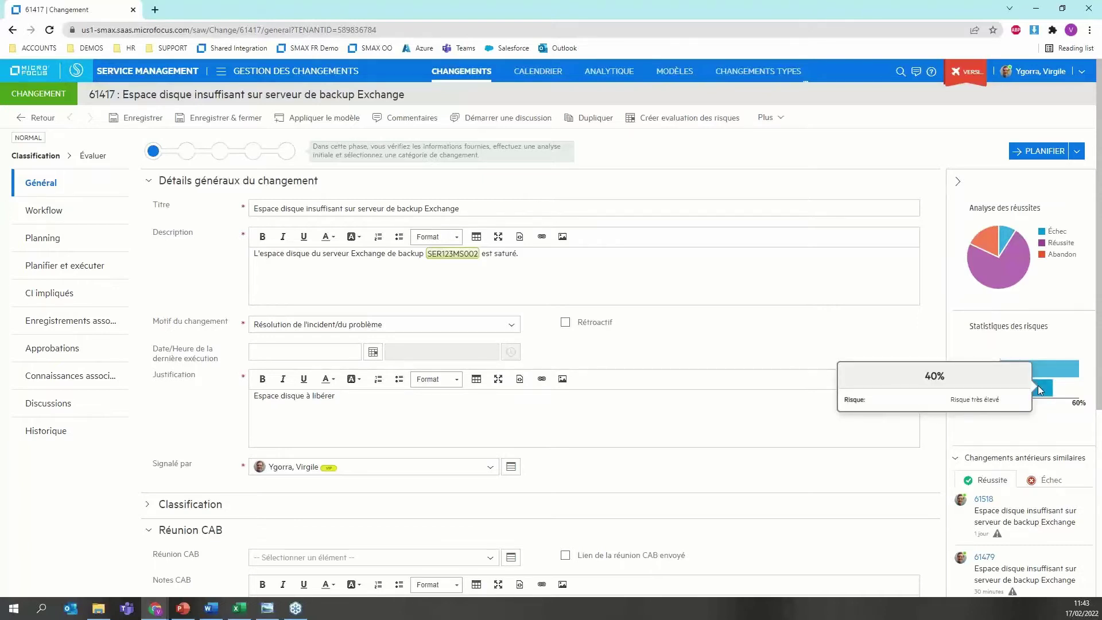
{"action": "mouse_move", "coordinate": [1039, 365]}
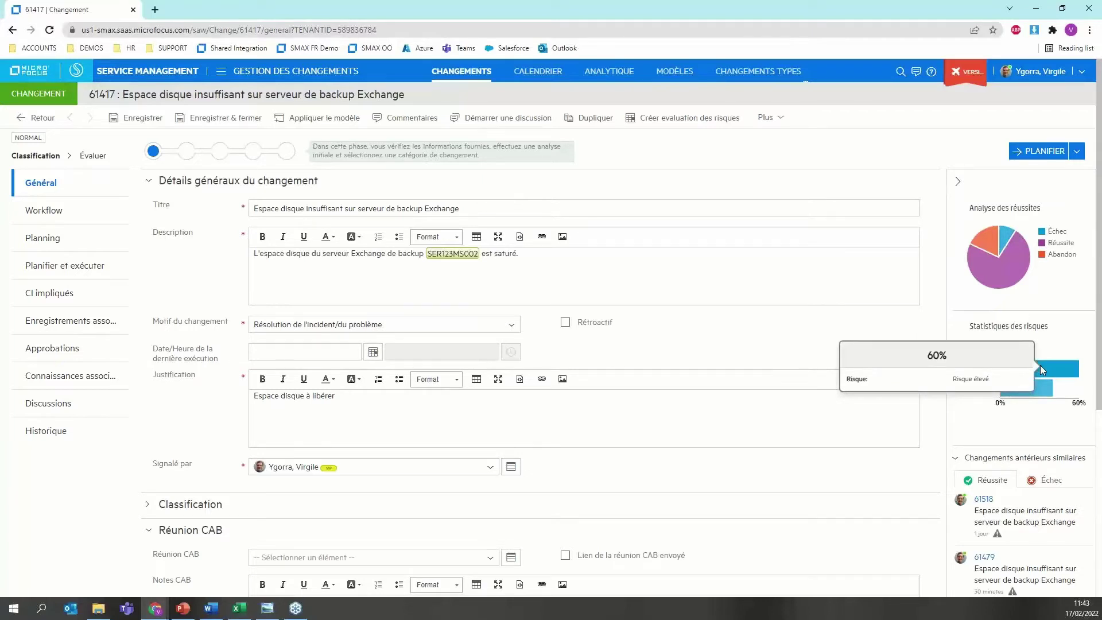
{"action": "scroll", "coordinate": [976, 327], "scroll_direction": "down", "scroll_amount": 1}
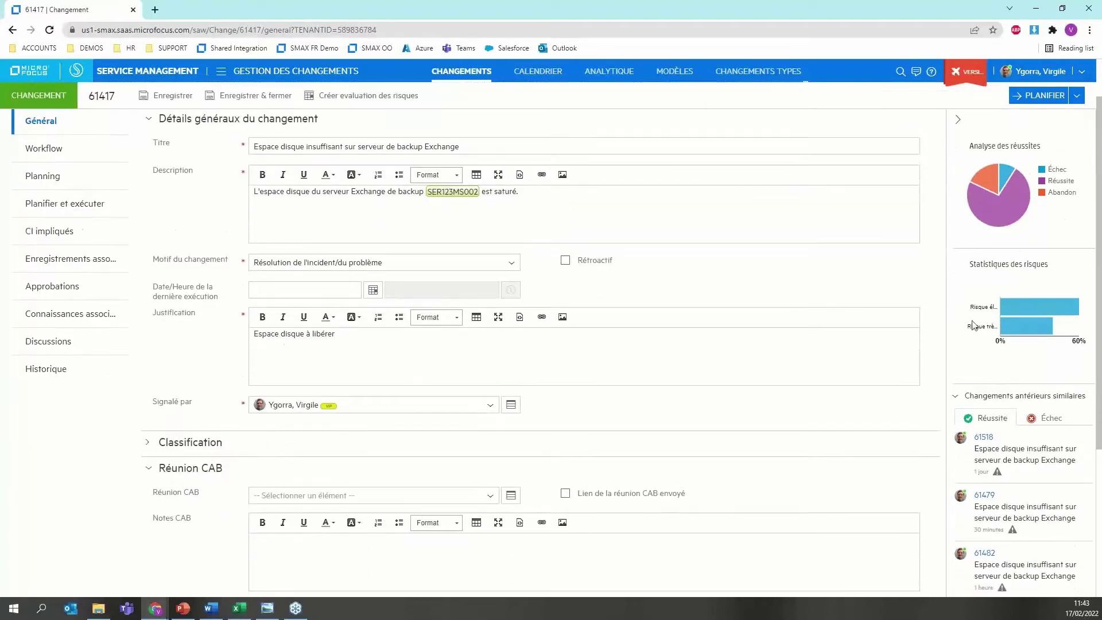
{"action": "mouse_move", "coordinate": [1014, 435]}
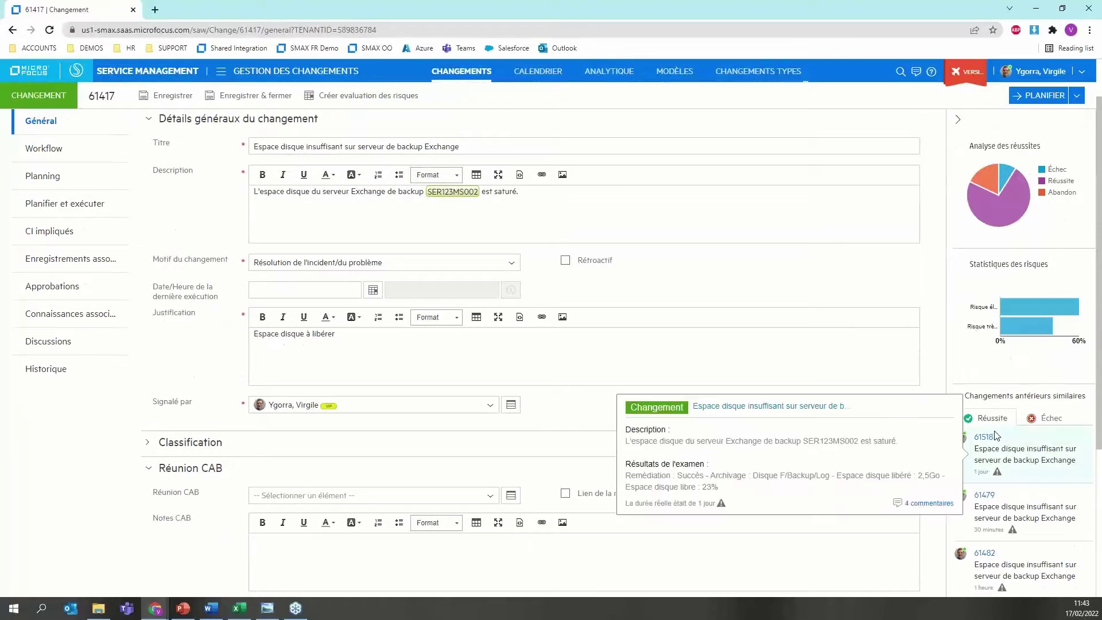
{"action": "left_click", "coordinate": [1050, 417]}
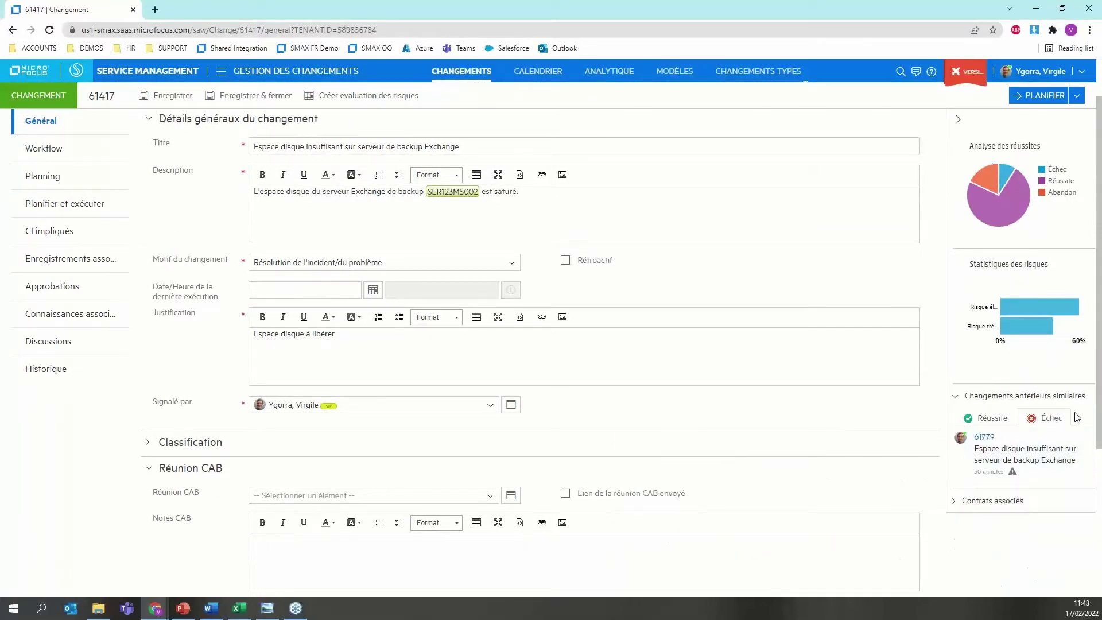
{"action": "left_click", "coordinate": [1001, 421]}
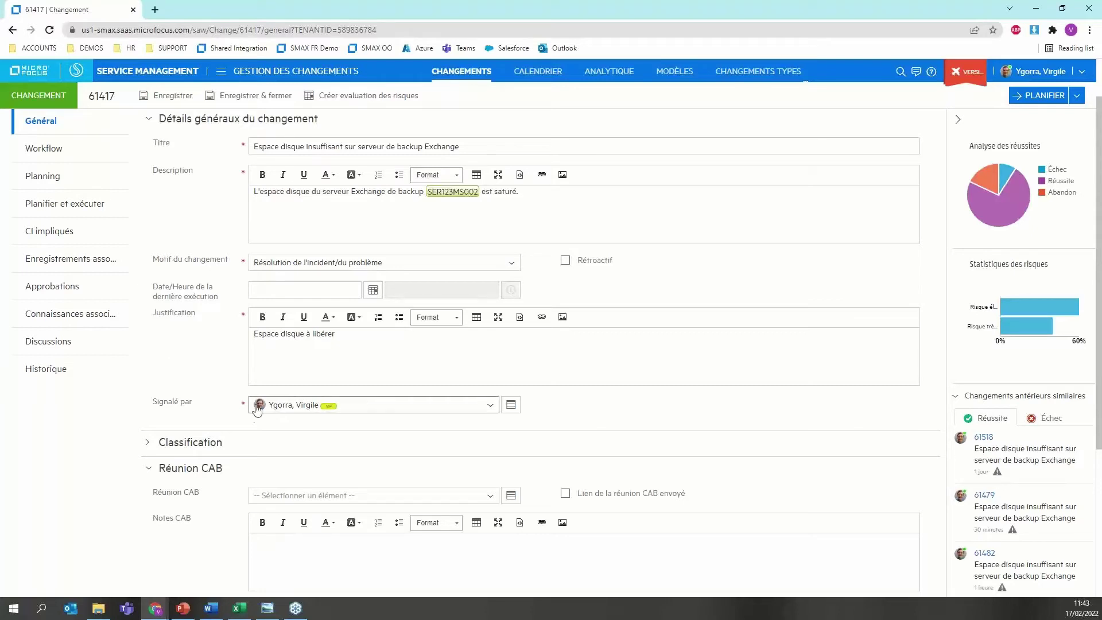
Set the change's risk to "Risque faible" in the Classification section and save the change.
{"action": "left_click", "coordinate": [201, 442]}
{"action": "scroll", "coordinate": [205, 355], "scroll_direction": "down", "scroll_amount": 3}
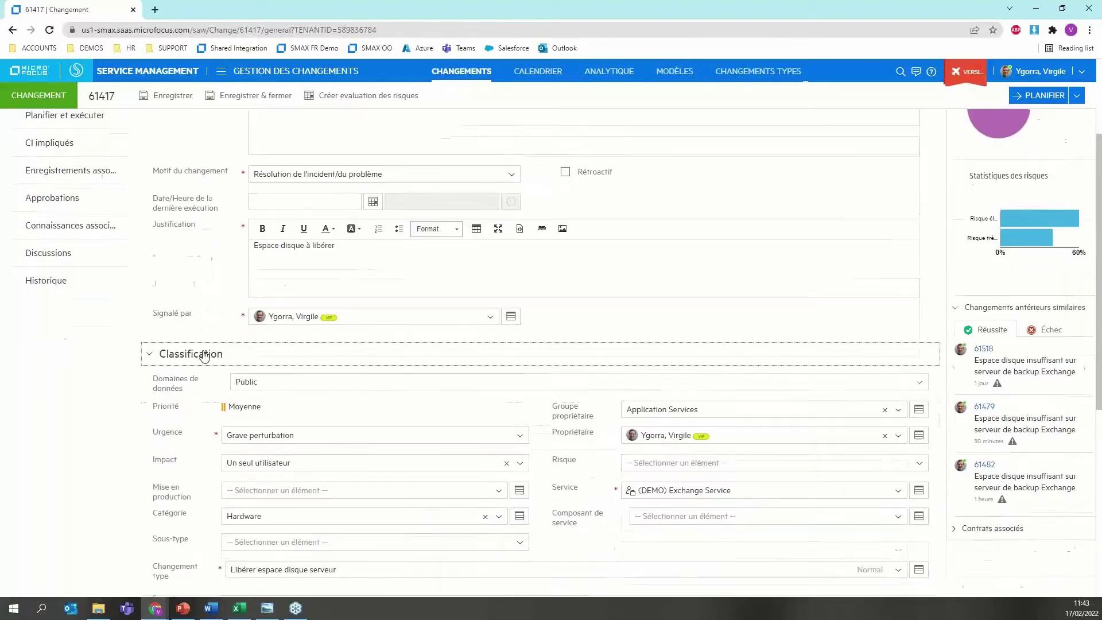
{"action": "left_click", "coordinate": [670, 383]}
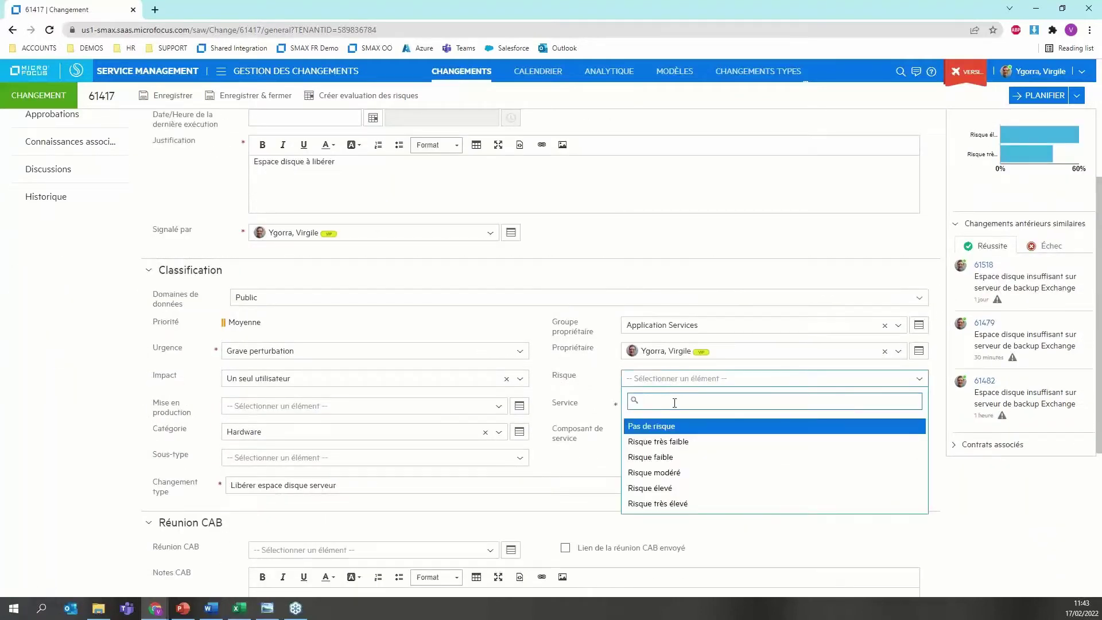
{"action": "left_click", "coordinate": [673, 458]}
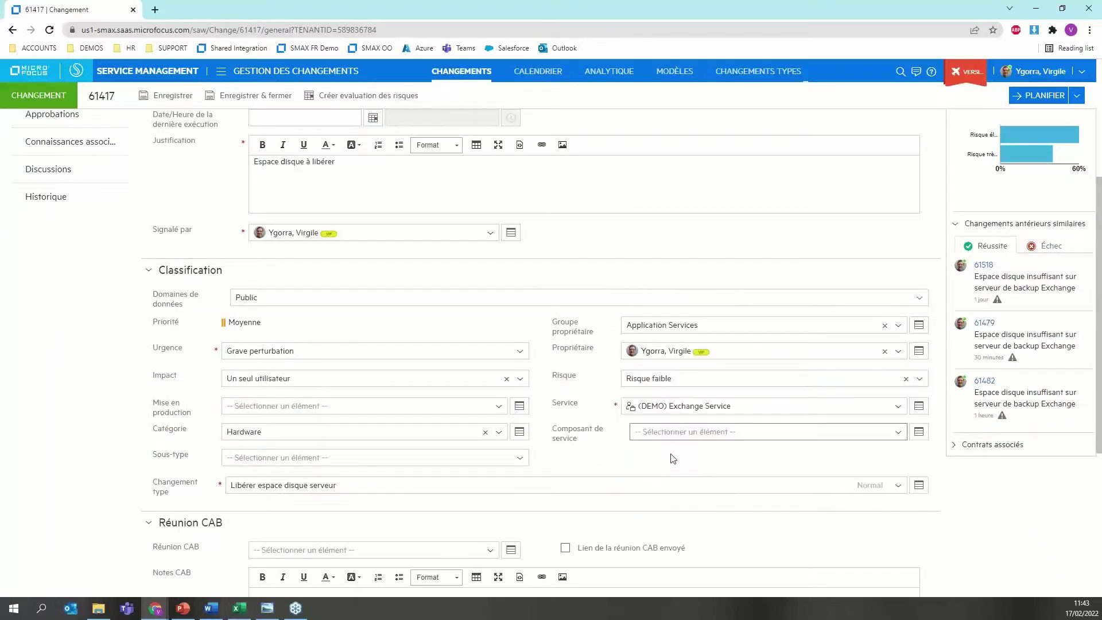
{"action": "scroll", "coordinate": [212, 256], "scroll_direction": "up", "scroll_amount": 4}
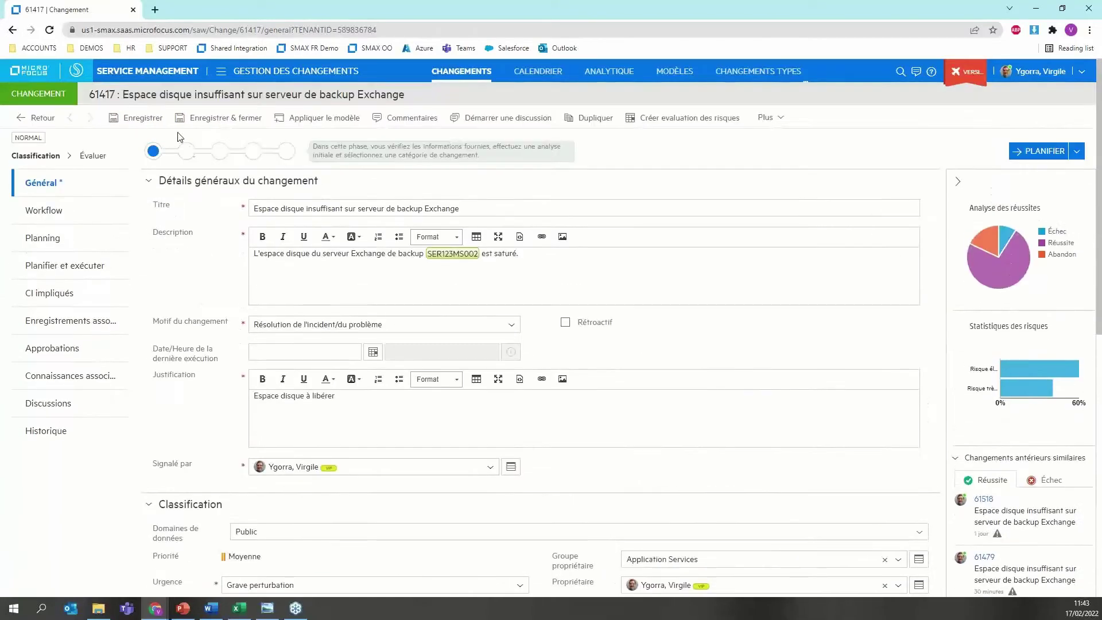
{"action": "left_click", "coordinate": [144, 117]}
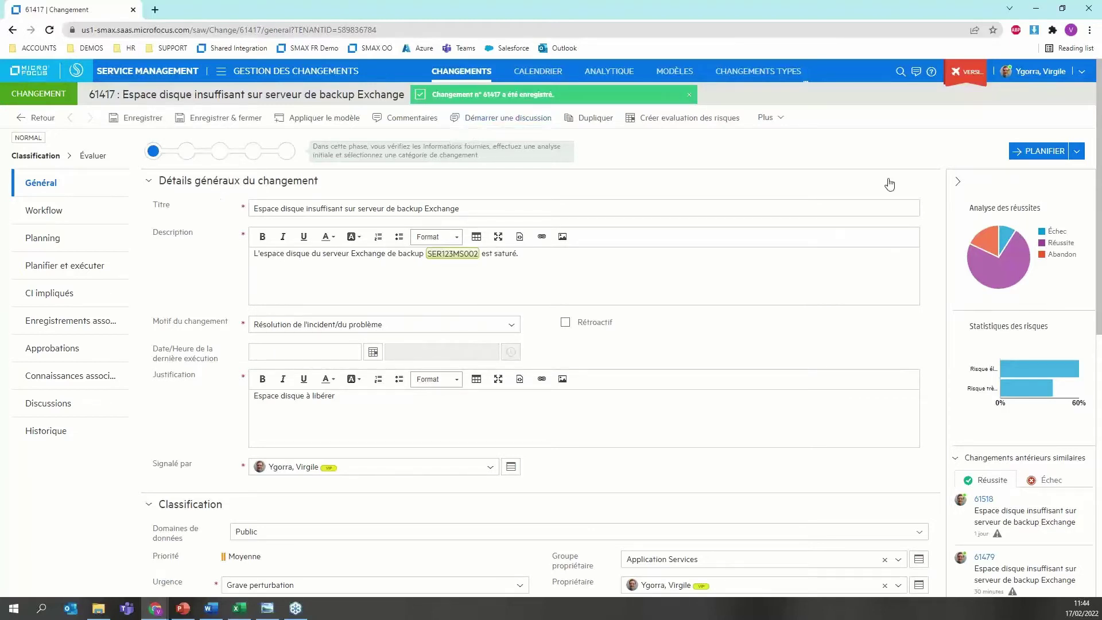
Create a risk evaluation for the change.
{"action": "left_click", "coordinate": [706, 118]}
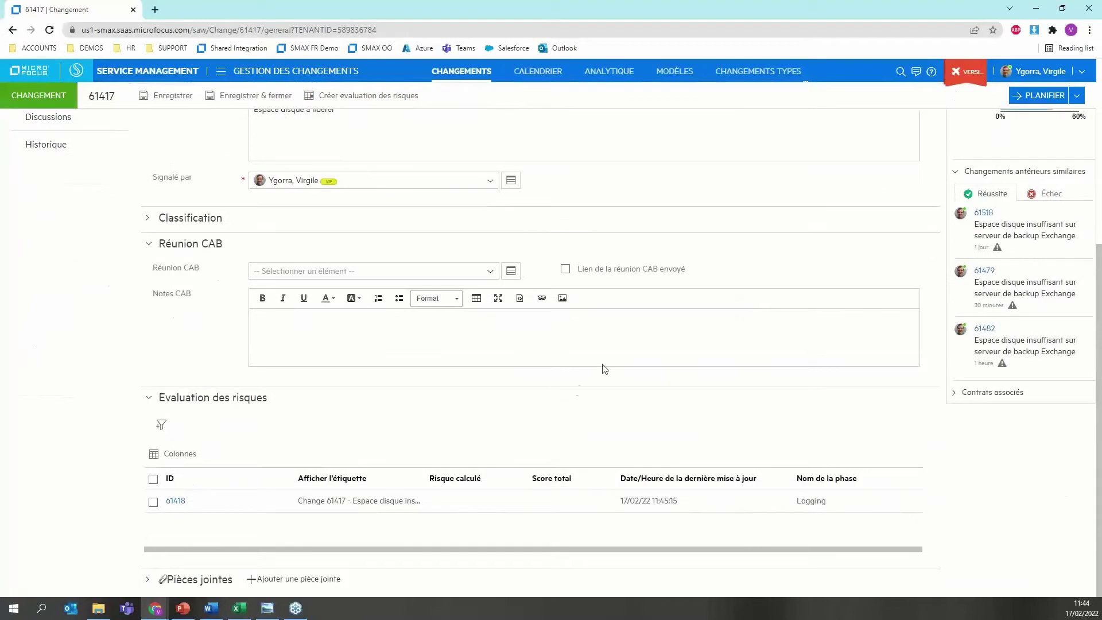
Open the change's risk evaluation and answer questions 1 to 3 with "Tests fonctionnels et techniques", "Basse" and "Partiellement automatisée".
{"action": "left_click", "coordinate": [175, 502]}
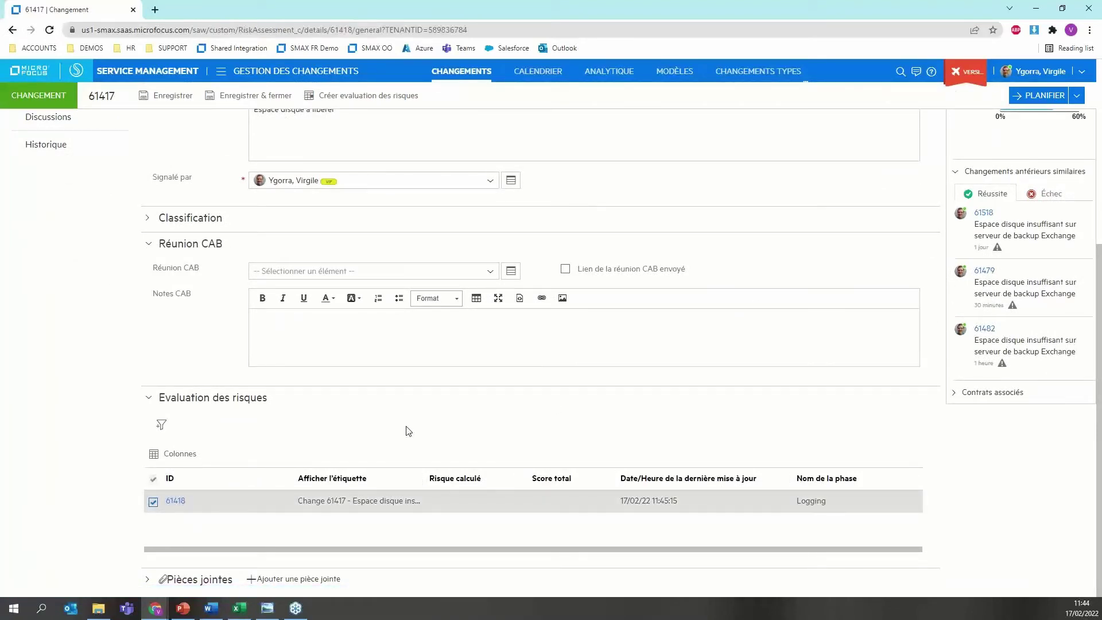
{"action": "scroll", "coordinate": [797, 352], "scroll_direction": "down", "scroll_amount": 1}
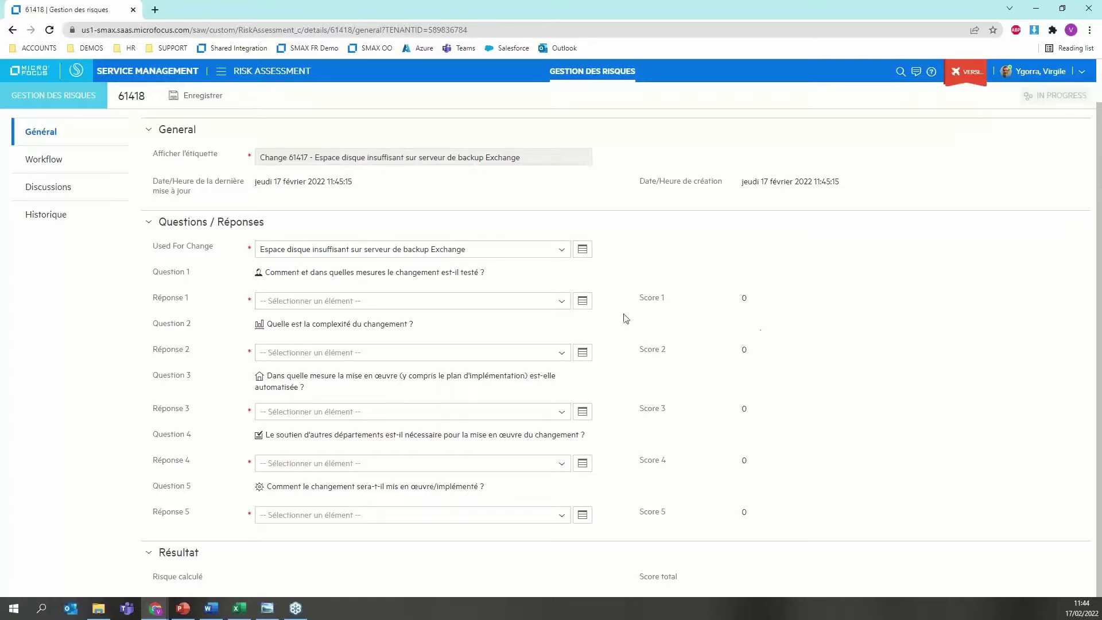
{"action": "left_click", "coordinate": [403, 307]}
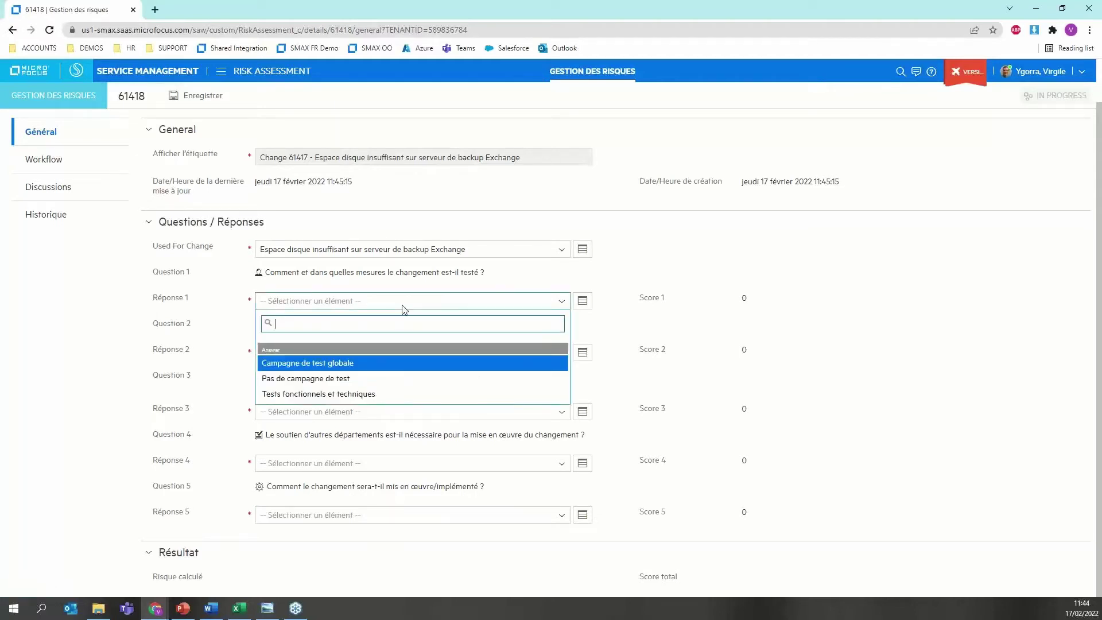
{"action": "left_click", "coordinate": [396, 396]}
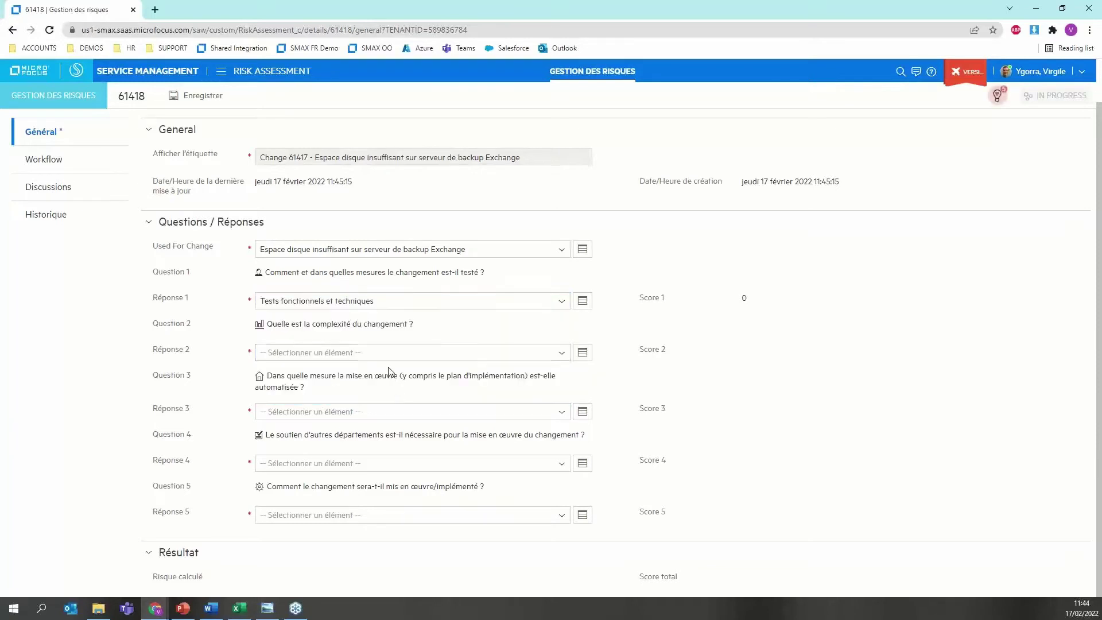
{"action": "left_click", "coordinate": [340, 354]}
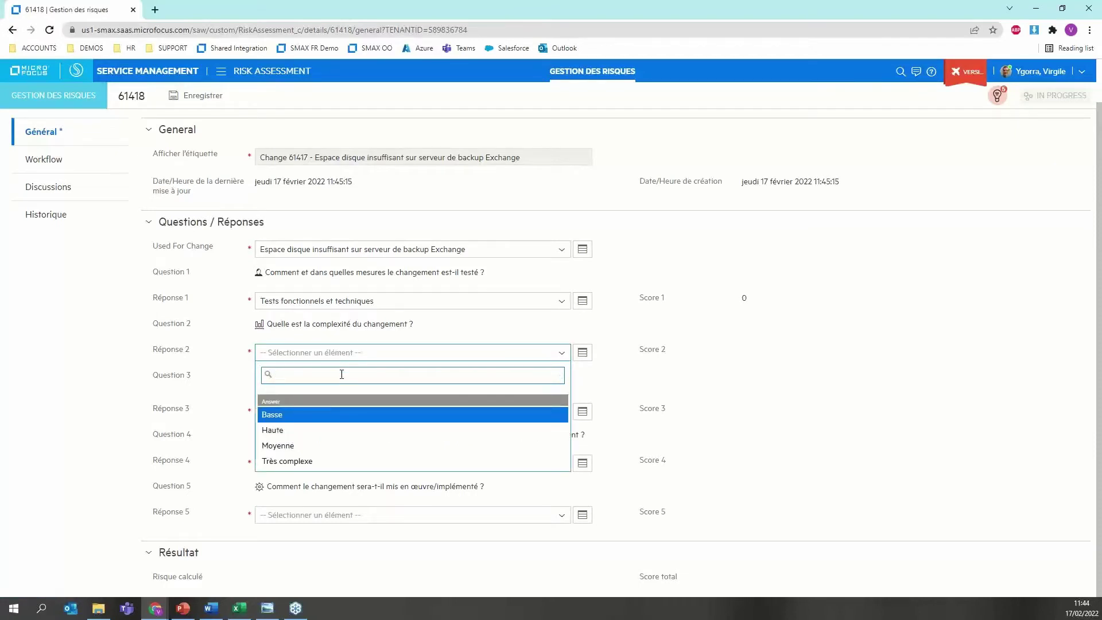
{"action": "left_click", "coordinate": [342, 414]}
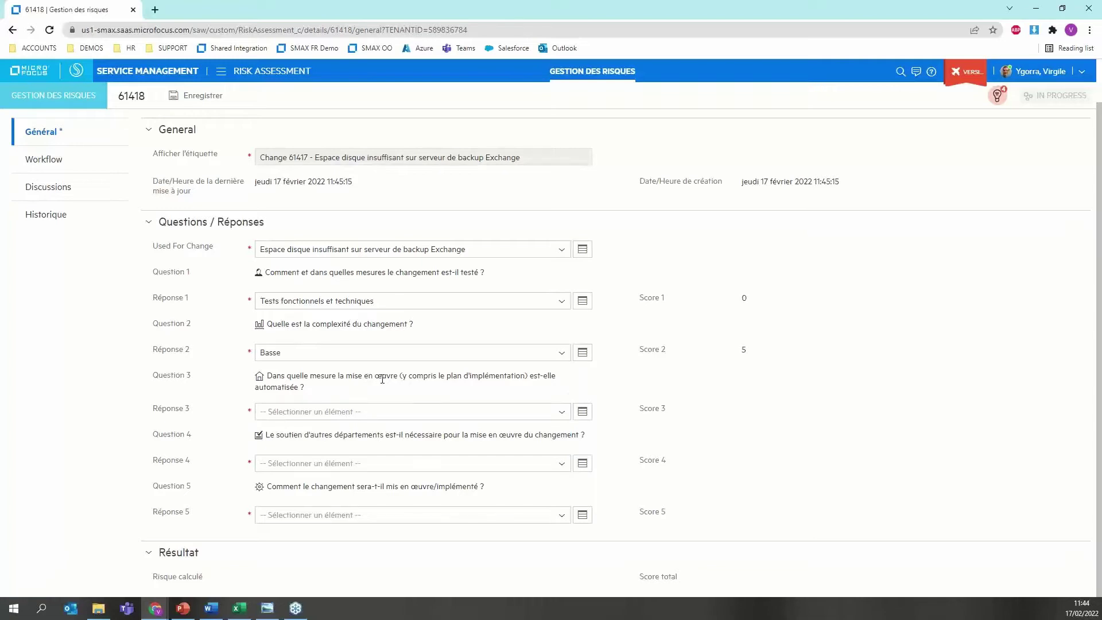
{"action": "left_click", "coordinate": [383, 418]}
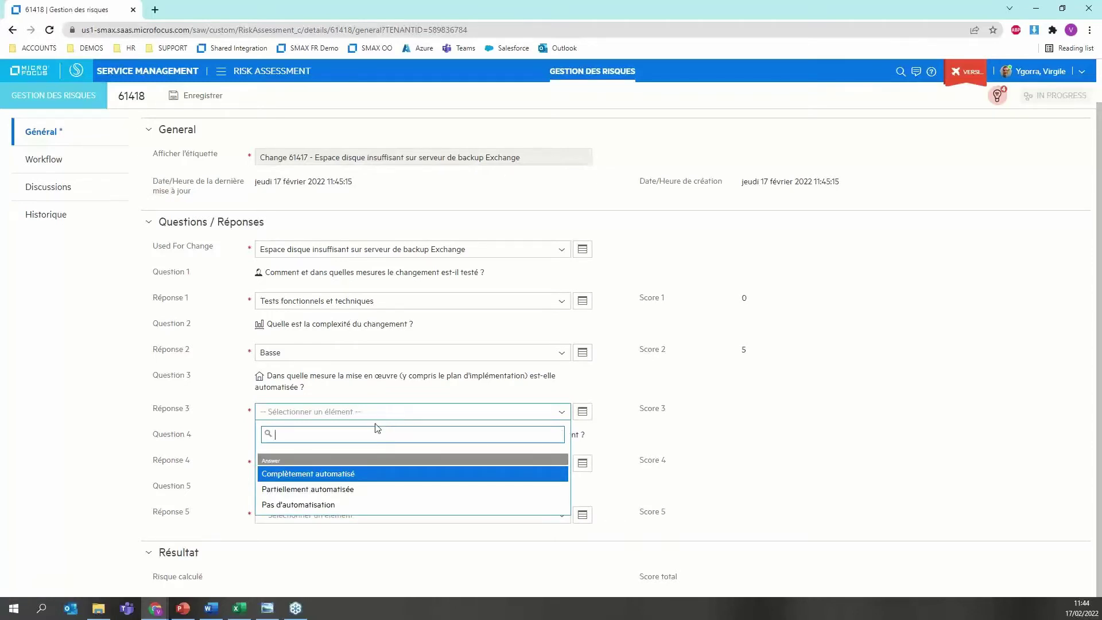
{"action": "left_click", "coordinate": [333, 490]}
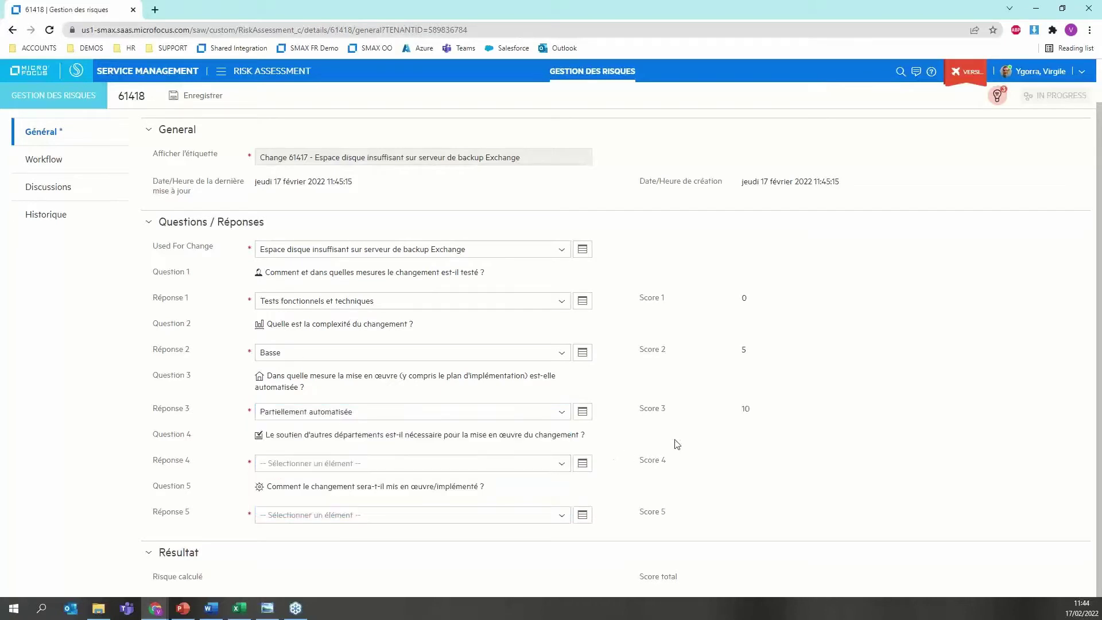
Answer question 4 with "Non" and question 5 with "Changement individuel", then save the risk evaluation in the Completed phase.
{"action": "left_click", "coordinate": [384, 465]}
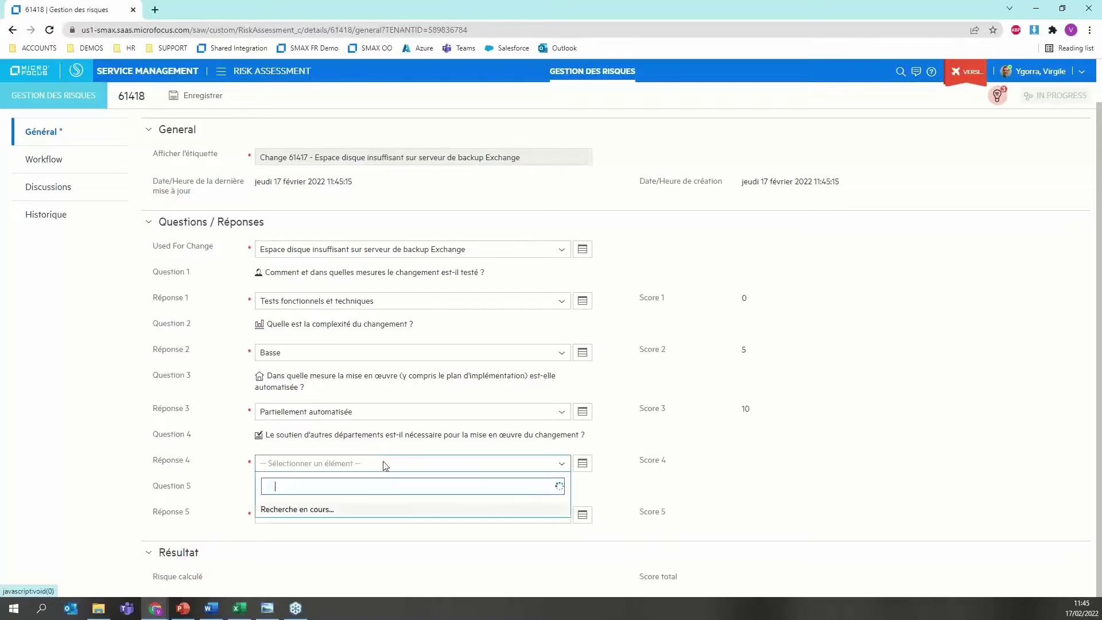
{"action": "left_click", "coordinate": [350, 528]}
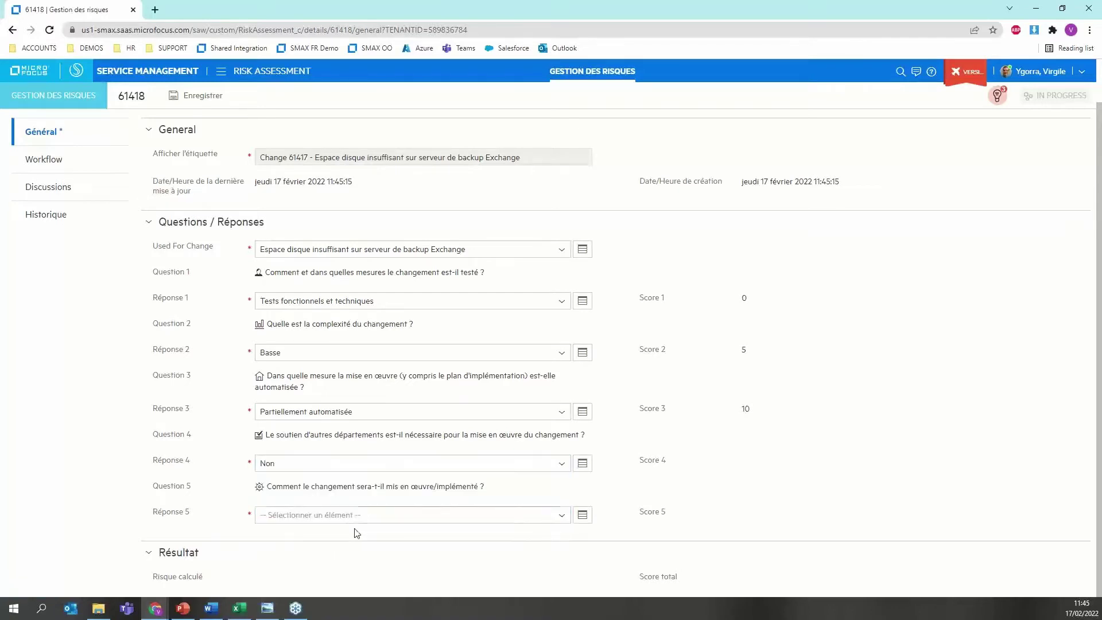
{"action": "left_click", "coordinate": [393, 516]}
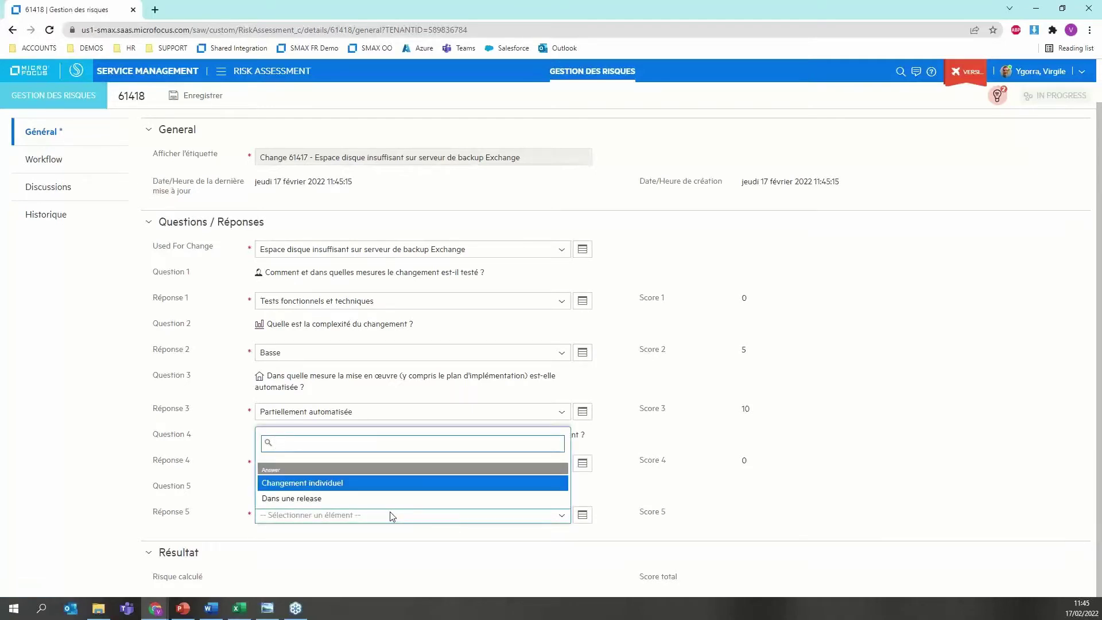
{"action": "left_click", "coordinate": [335, 483]}
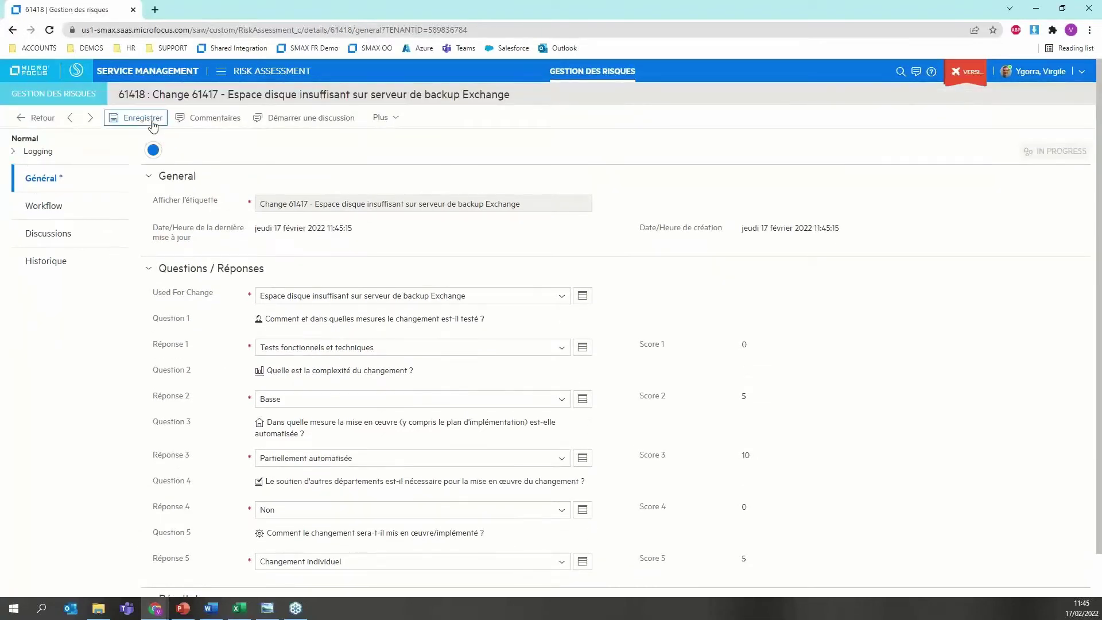
{"action": "left_click", "coordinate": [153, 122]}
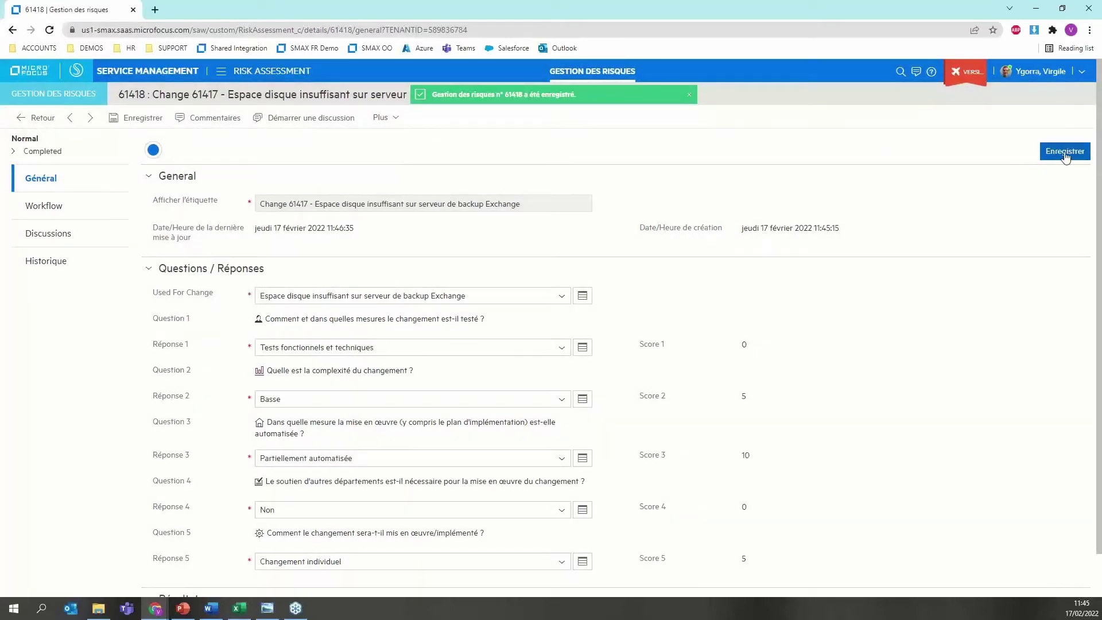
{"action": "left_click", "coordinate": [1065, 153]}
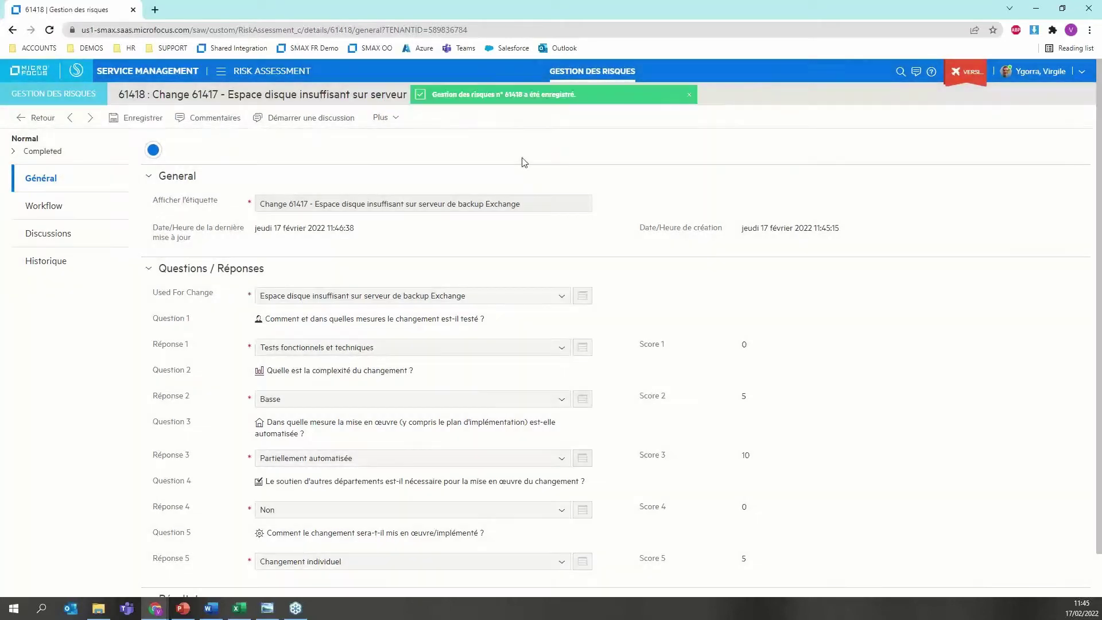
Return to the change, check its Classification section, and advance the change to the Planifier phase.
{"action": "left_click", "coordinate": [34, 122]}
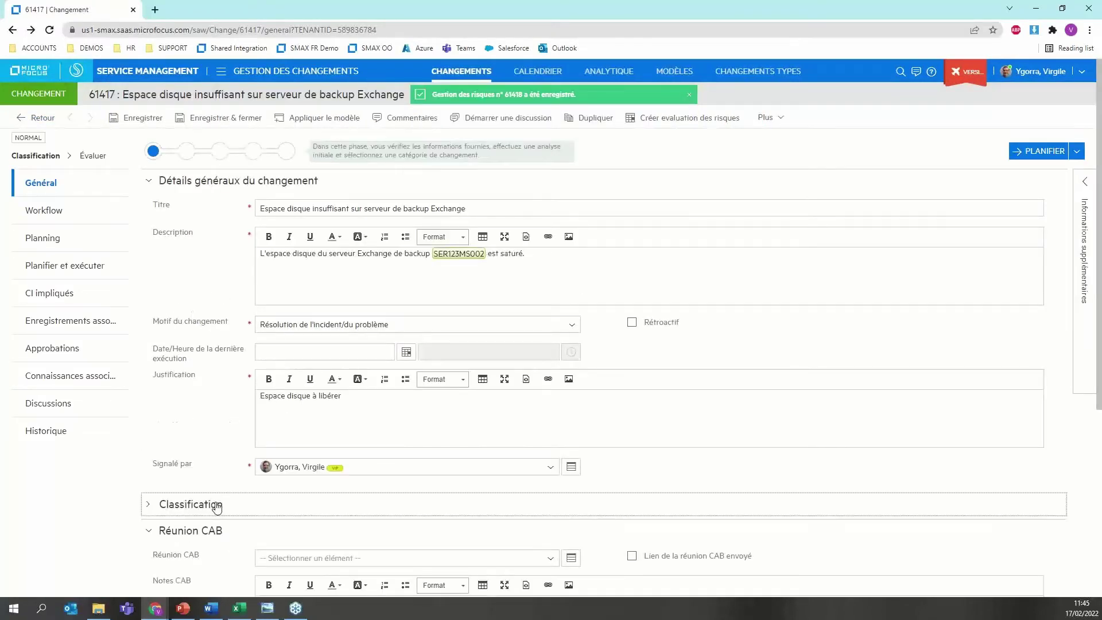
{"action": "left_click", "coordinate": [216, 506]}
{"action": "scroll", "coordinate": [215, 313], "scroll_direction": "down", "scroll_amount": 2}
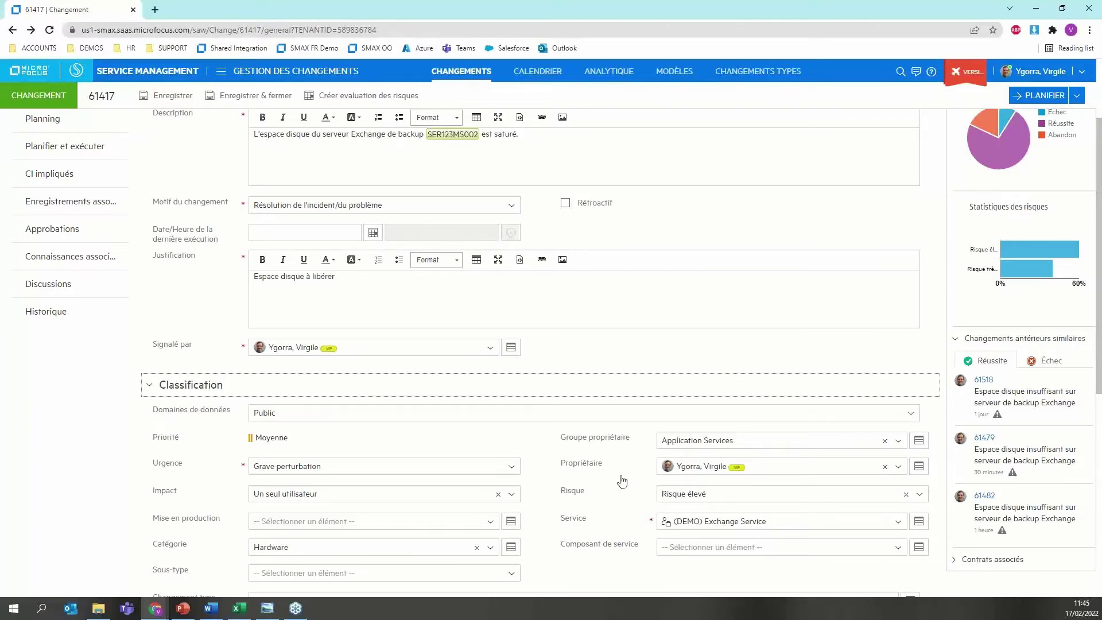
{"action": "scroll", "coordinate": [937, 355], "scroll_direction": "up", "scroll_amount": 5}
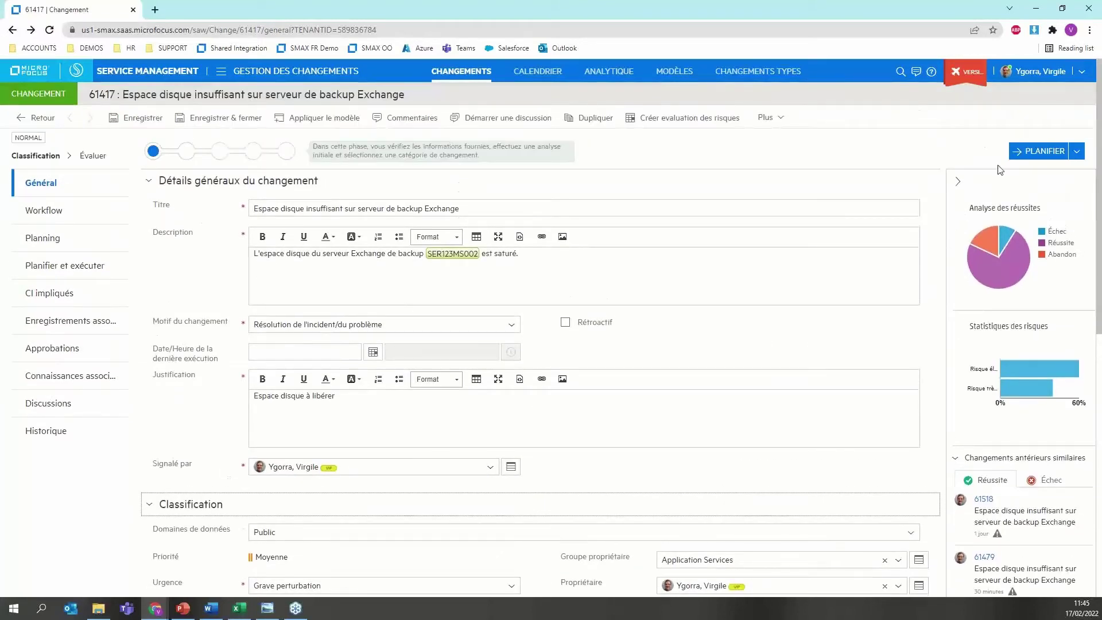
{"action": "left_click", "coordinate": [1031, 156]}
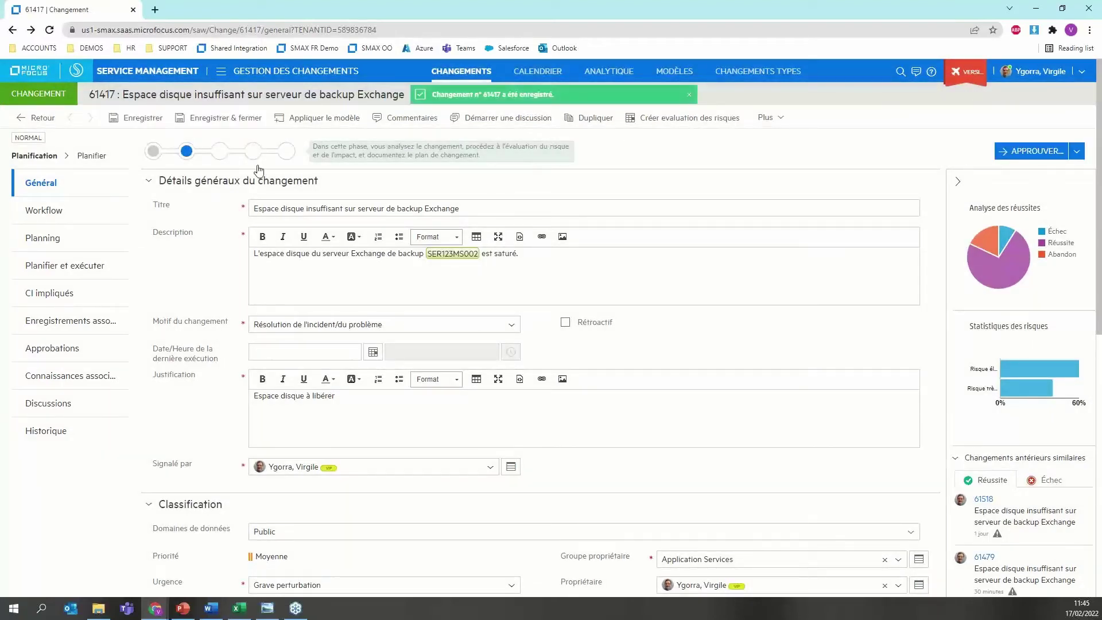
Set the change's duration to 2 hours in its schedule and have the next available period suggested.
{"action": "left_click", "coordinate": [69, 238]}
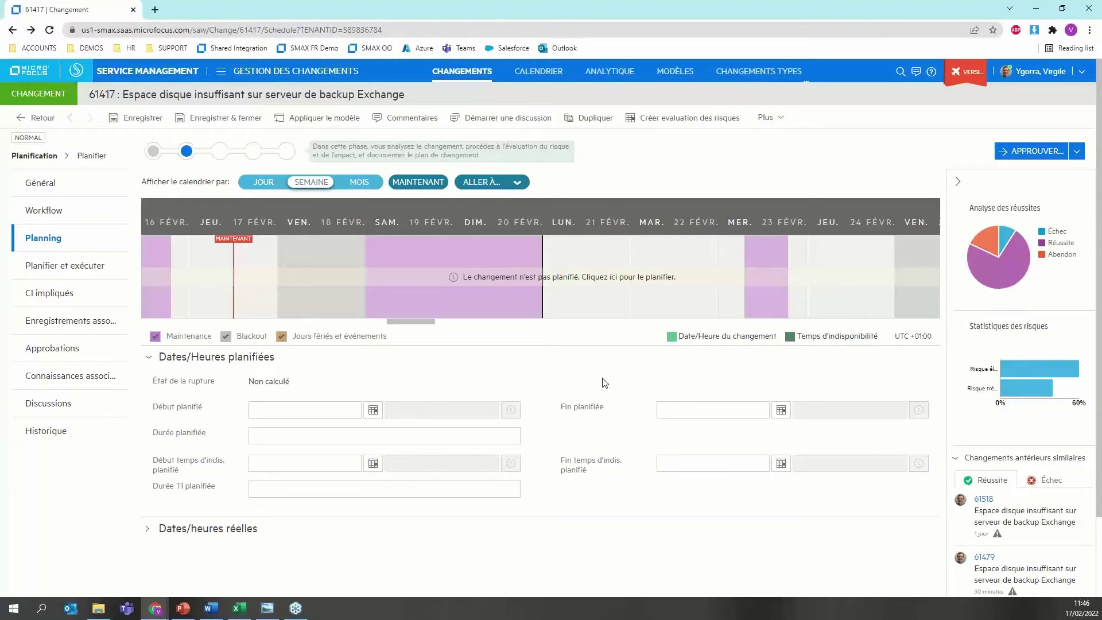
{"action": "left_click", "coordinate": [614, 282]}
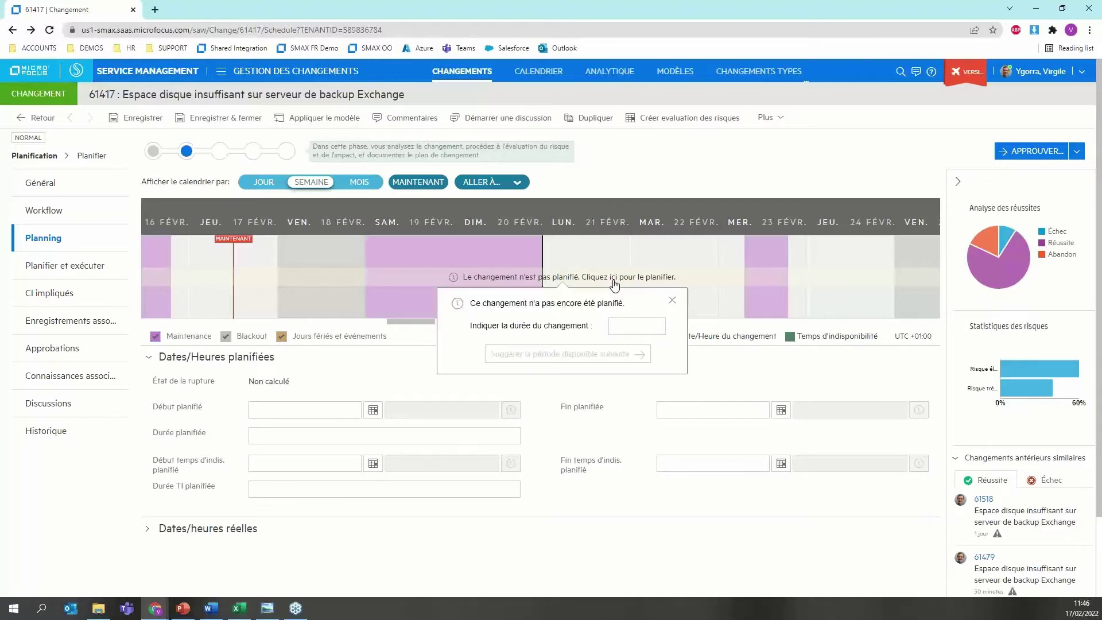
{"action": "left_click", "coordinate": [625, 323]}
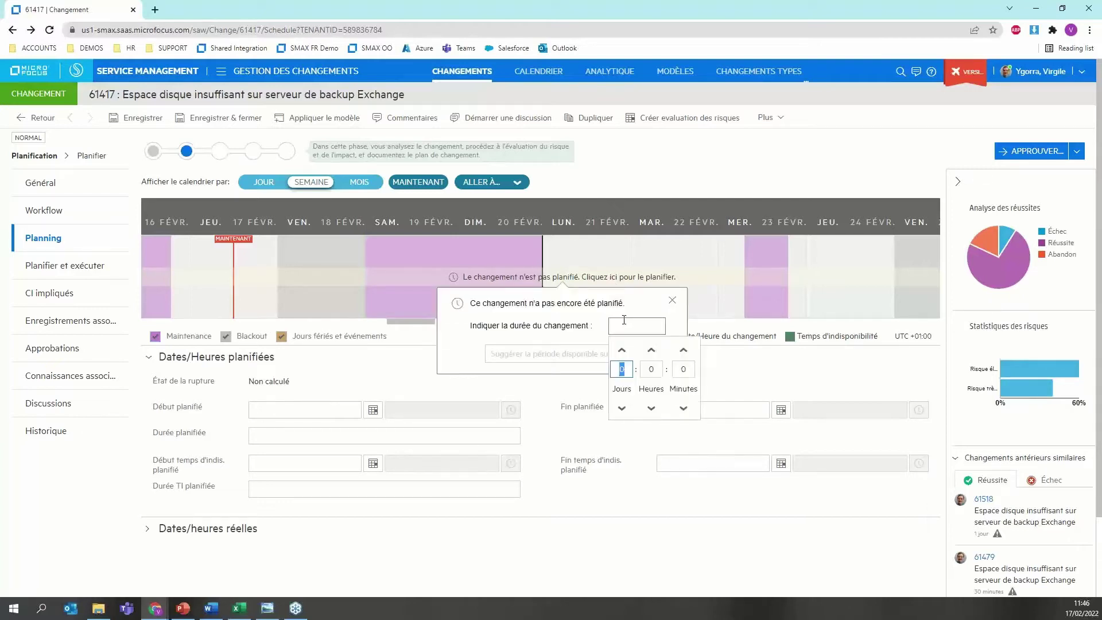
{"action": "left_click", "coordinate": [653, 370]}
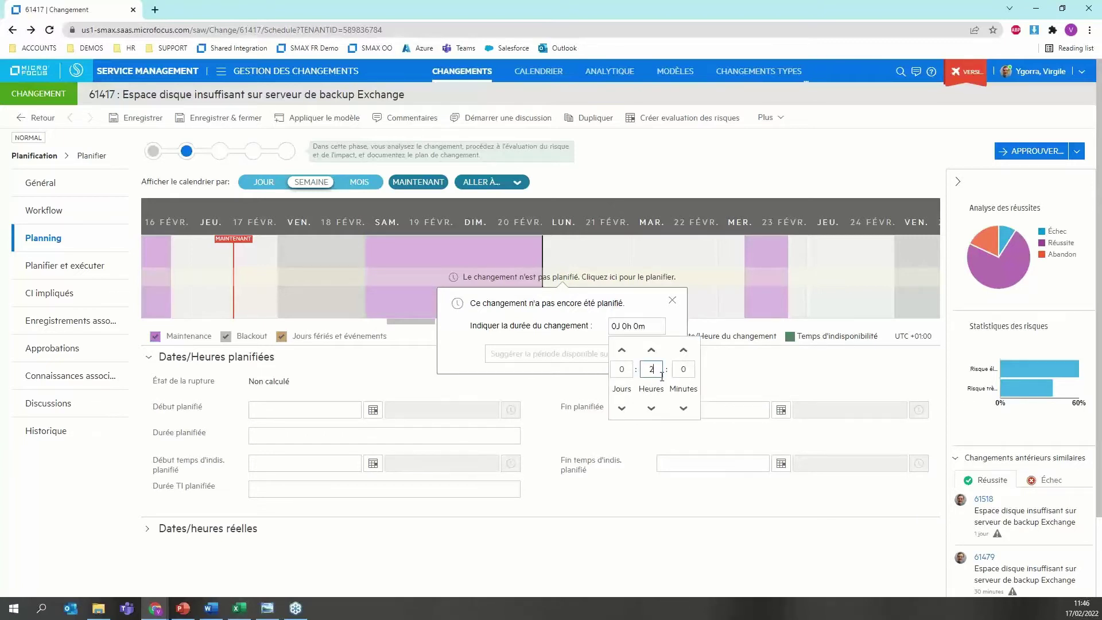
{"action": "left_click", "coordinate": [549, 331]}
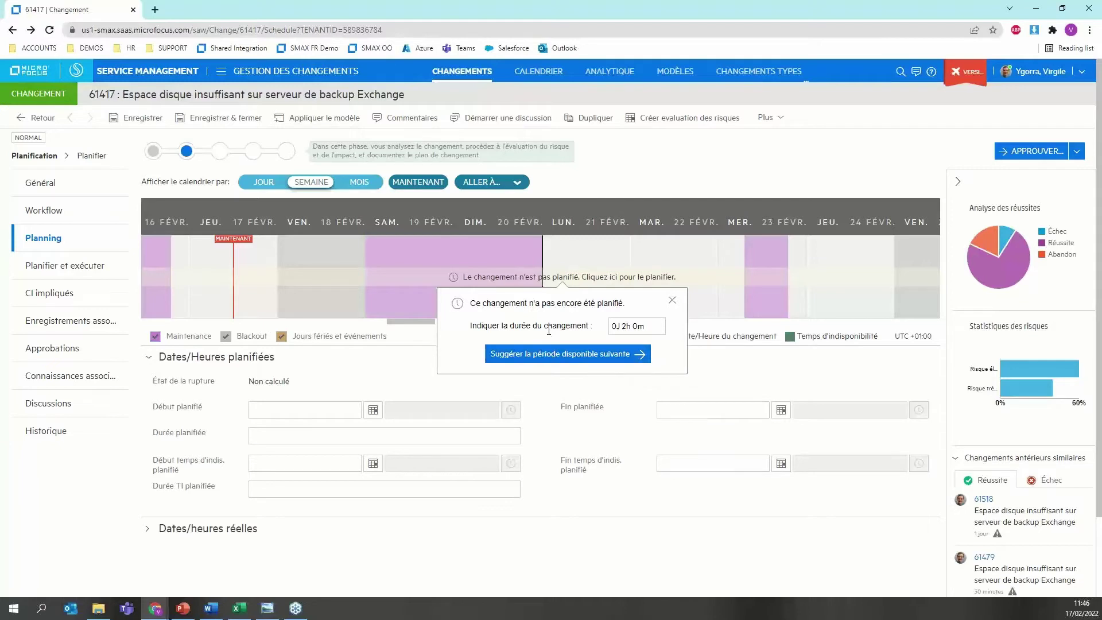
{"action": "left_click", "coordinate": [578, 363]}
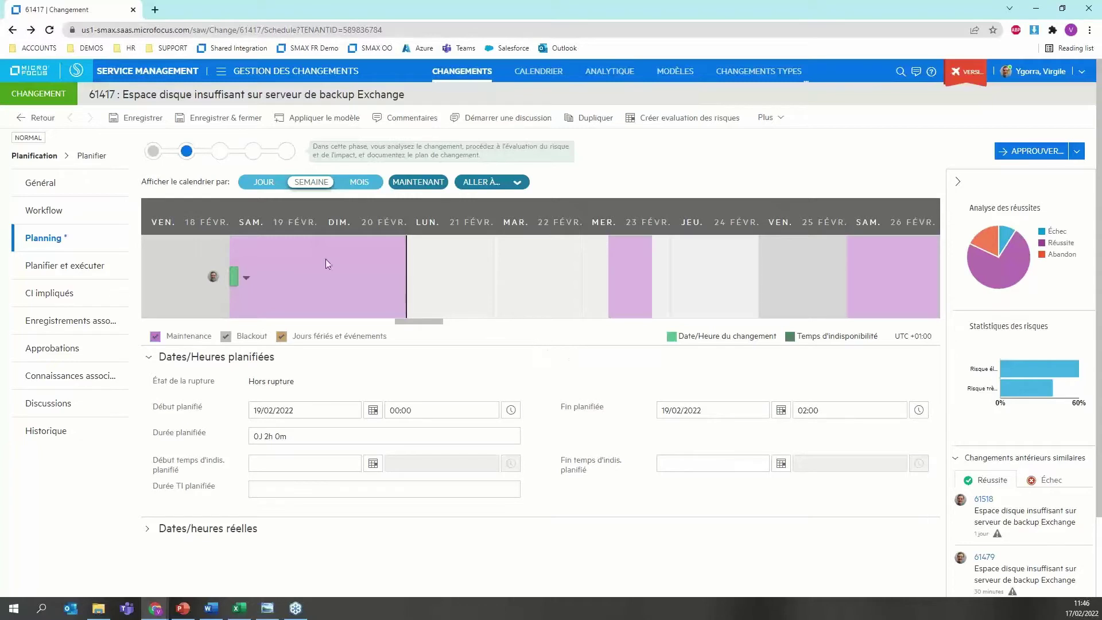
Move the change on the calendar to 21/02/2022 at 08:00, and on to 25/02/2022 at 11:00 in the blackout period.
{"action": "mouse_move", "coordinate": [239, 281]}
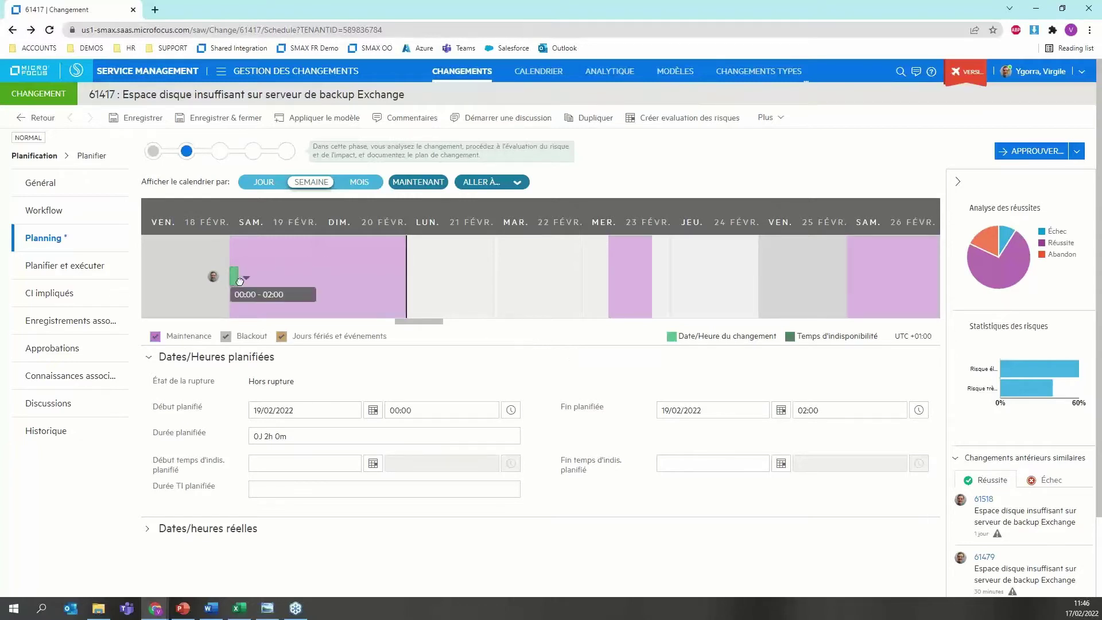
{"action": "left_click_drag", "start_coordinate": [239, 281], "coordinate": [437, 270]}
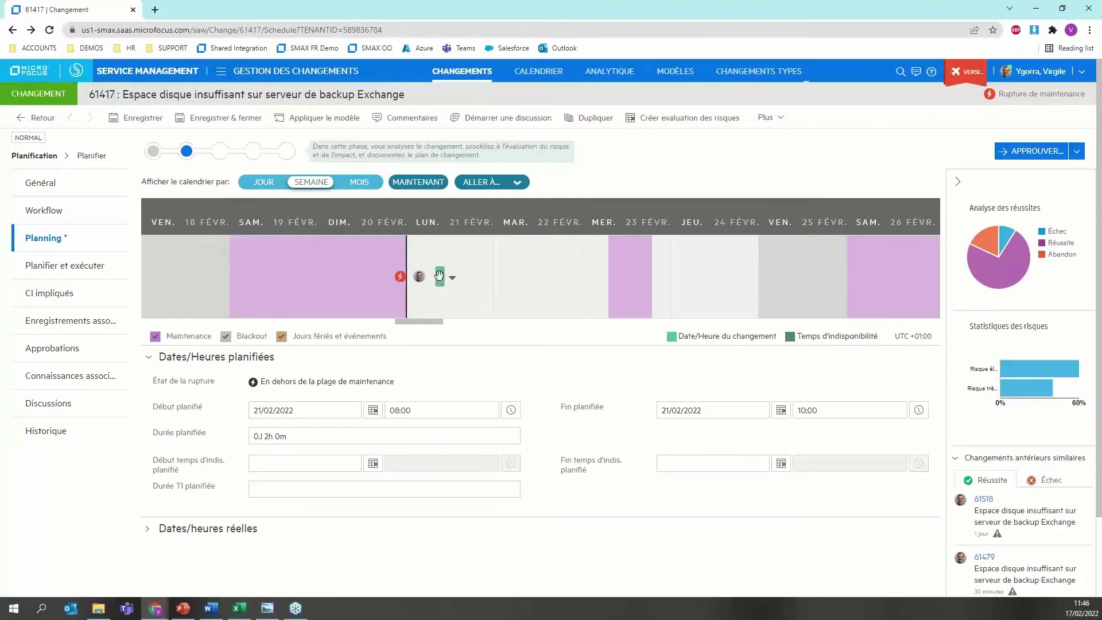
{"action": "left_click_drag", "start_coordinate": [439, 274], "coordinate": [792, 267]}
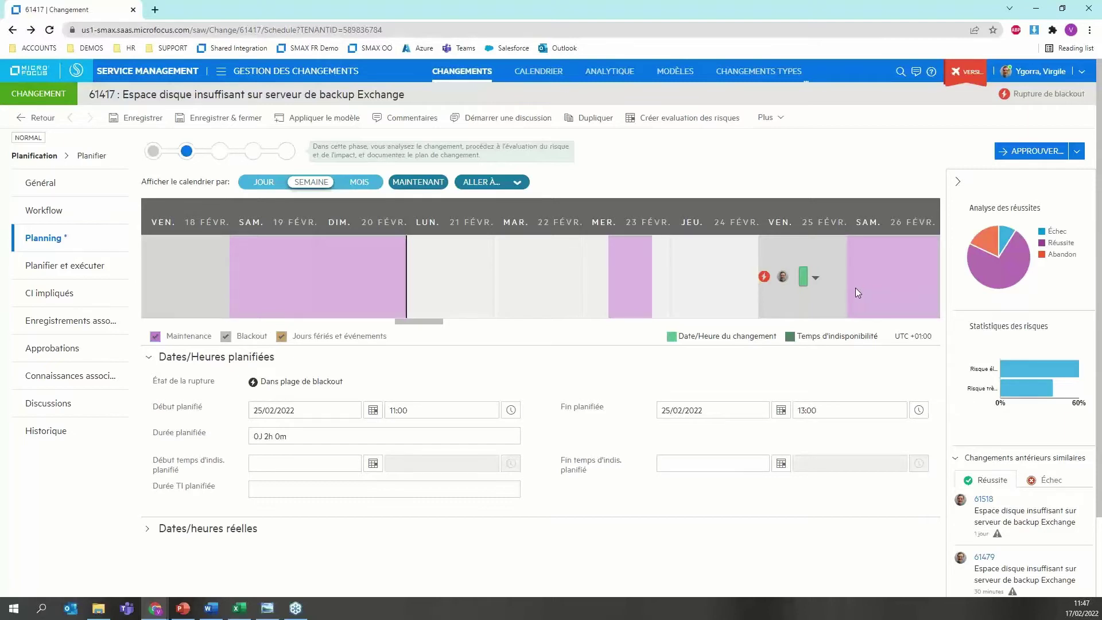
Reschedule the change to the available window on Saturday 26/02/2022 from 00:00 to 02:00.
{"action": "left_click", "coordinate": [815, 279]}
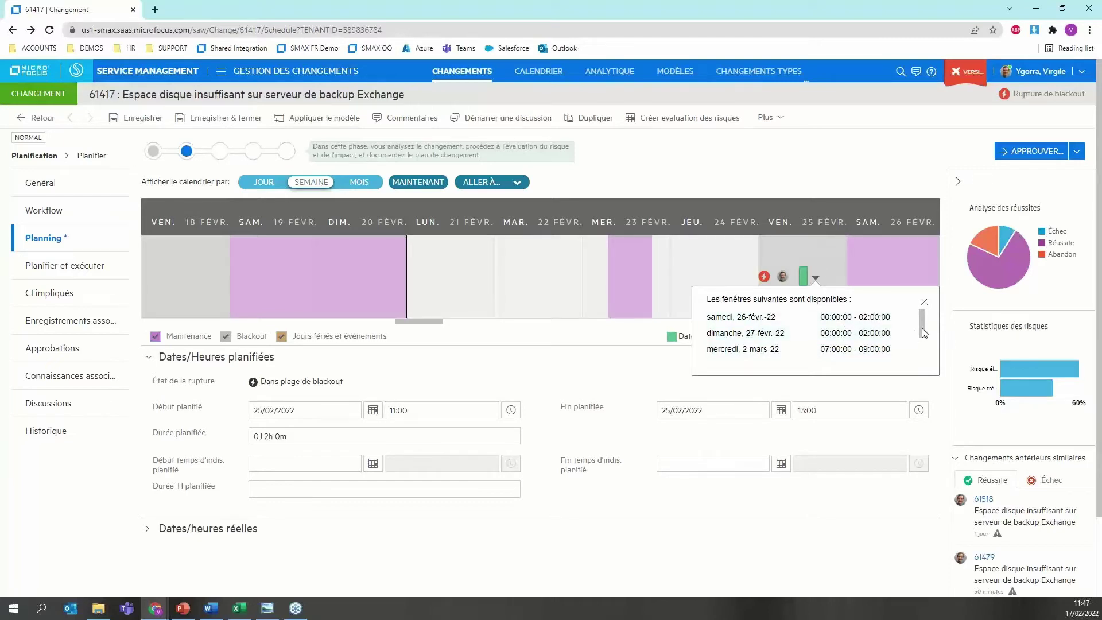
{"action": "scroll", "coordinate": [924, 333], "scroll_direction": "down", "scroll_amount": 3}
{"action": "scroll", "coordinate": [924, 333], "scroll_direction": "up", "scroll_amount": 3}
{"action": "left_click", "coordinate": [859, 324]}
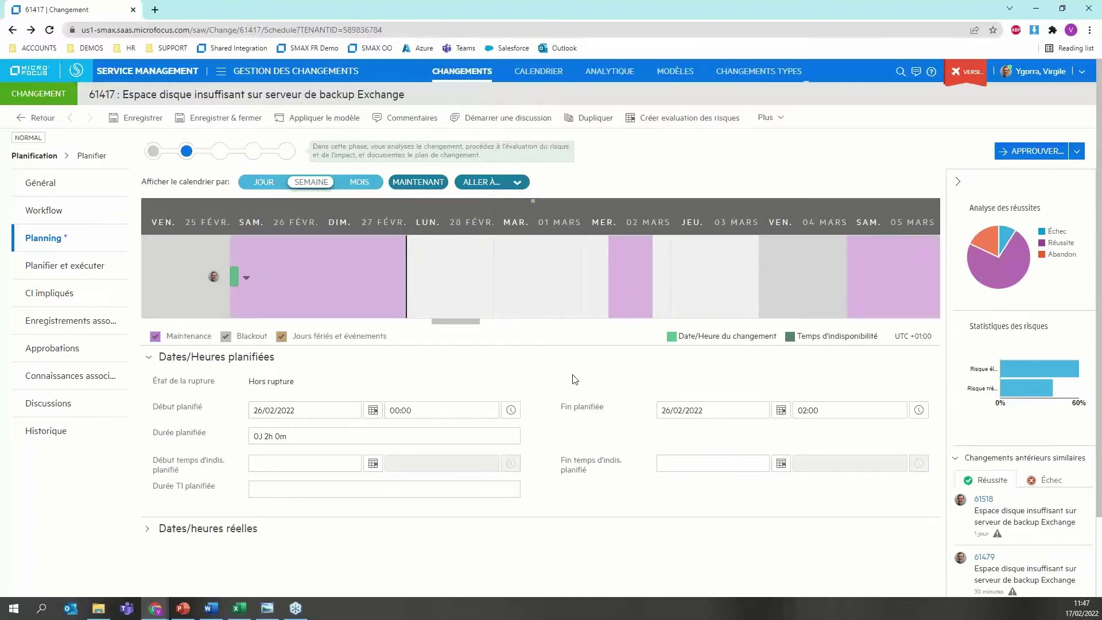
Advance the change to the plan approval phase and save it, dismissing the save notification.
{"action": "left_click", "coordinate": [1042, 152]}
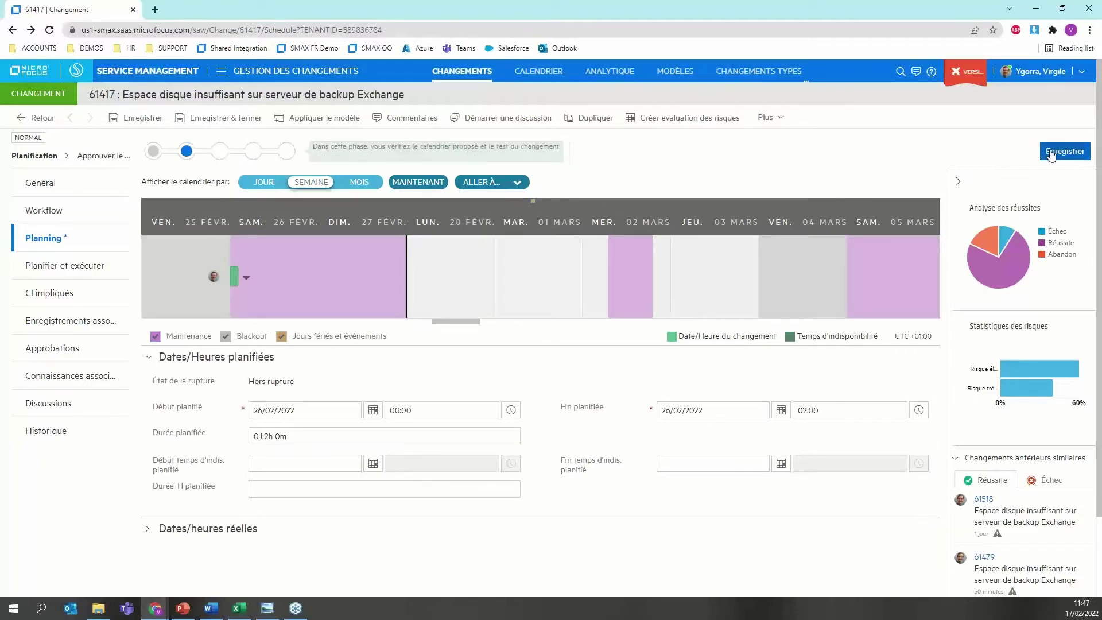
{"action": "left_click", "coordinate": [1051, 152]}
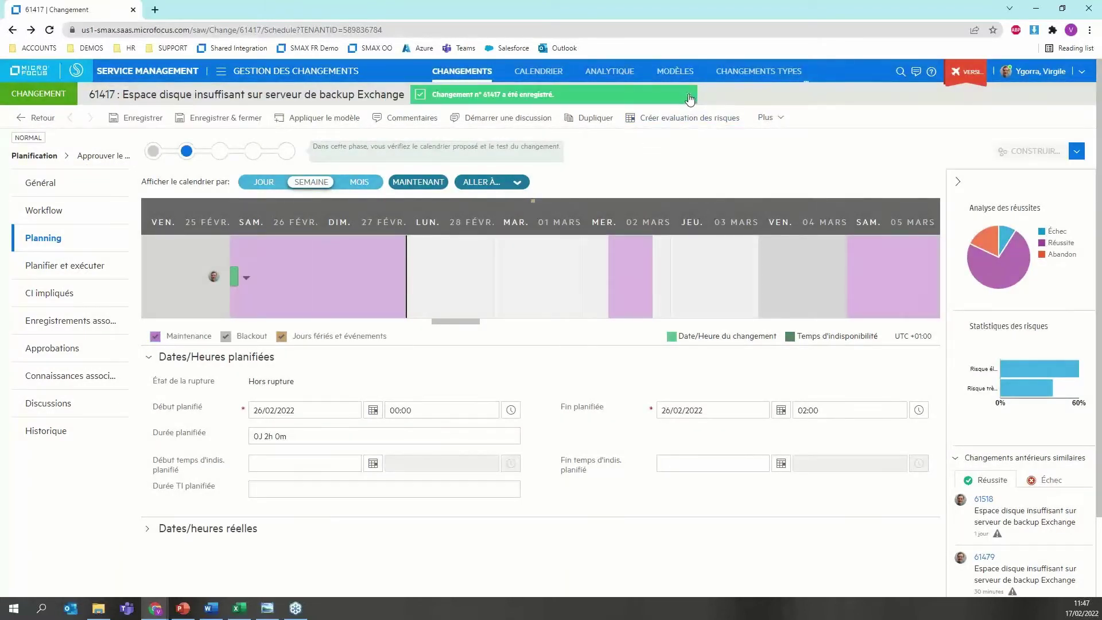
{"action": "left_click", "coordinate": [688, 96]}
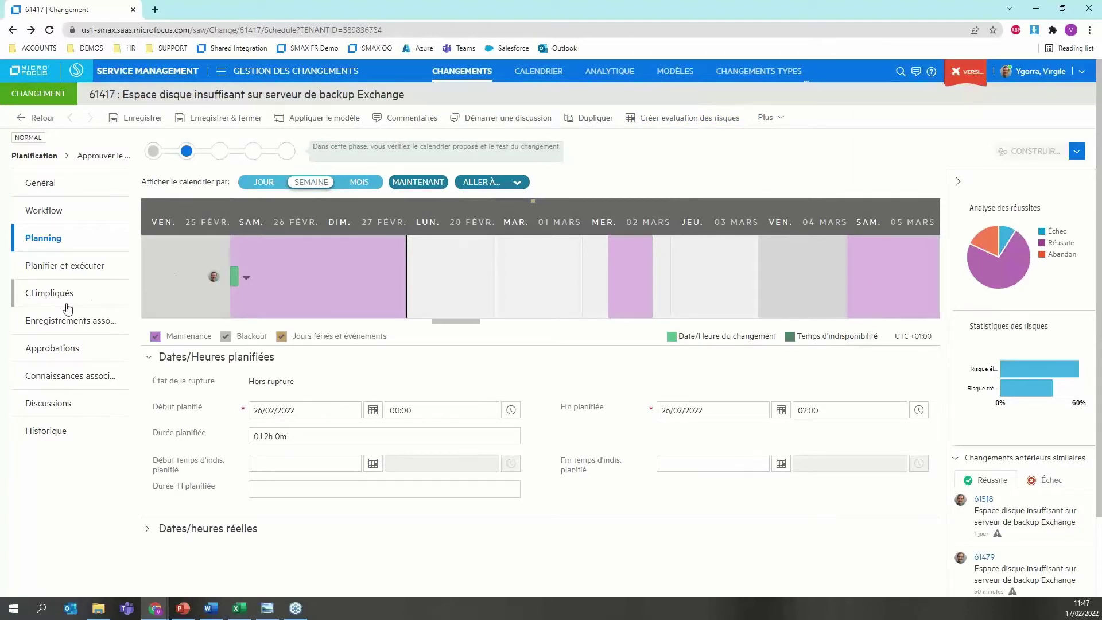
Examine the change's plan approval workflow, and open the pending Change Owner approval in the personal approvals list.
{"action": "left_click", "coordinate": [69, 353]}
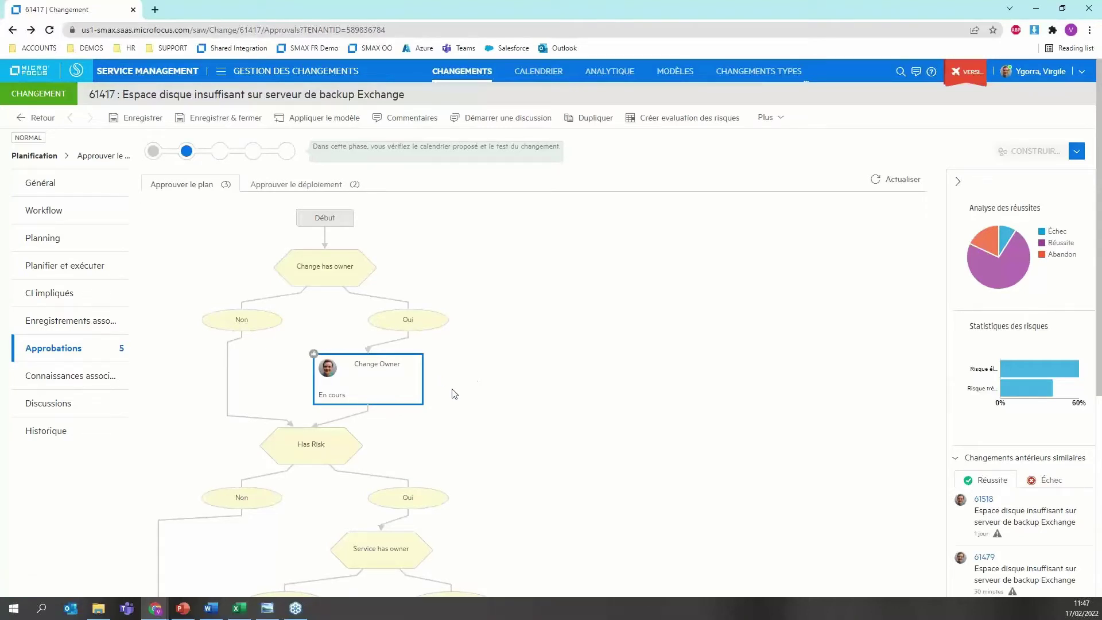
{"action": "left_click", "coordinate": [221, 72]}
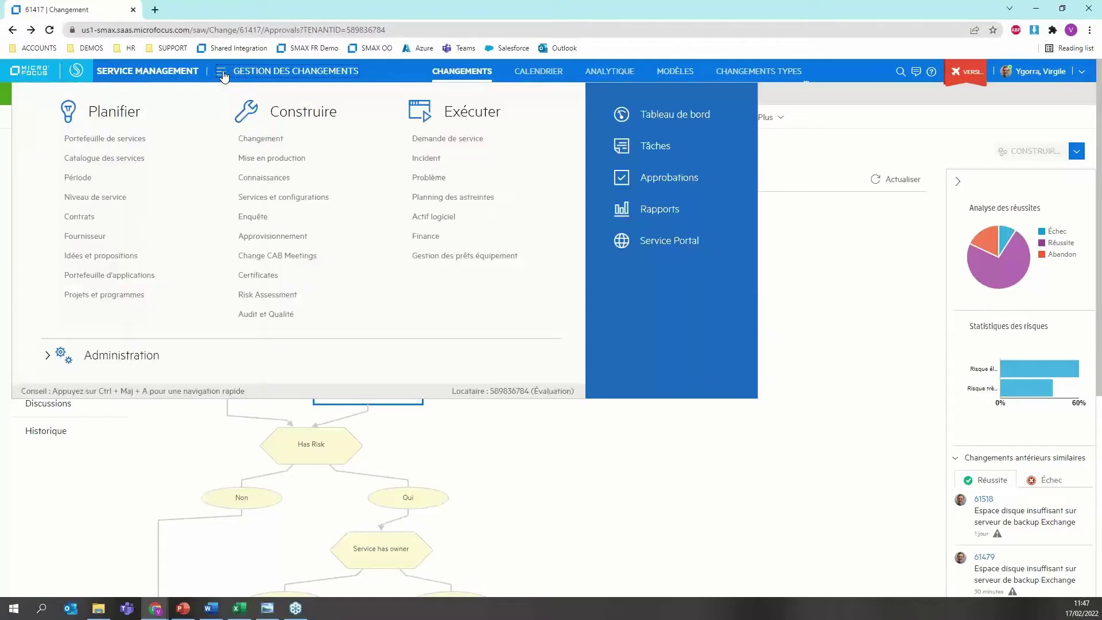
{"action": "left_click", "coordinate": [744, 179]}
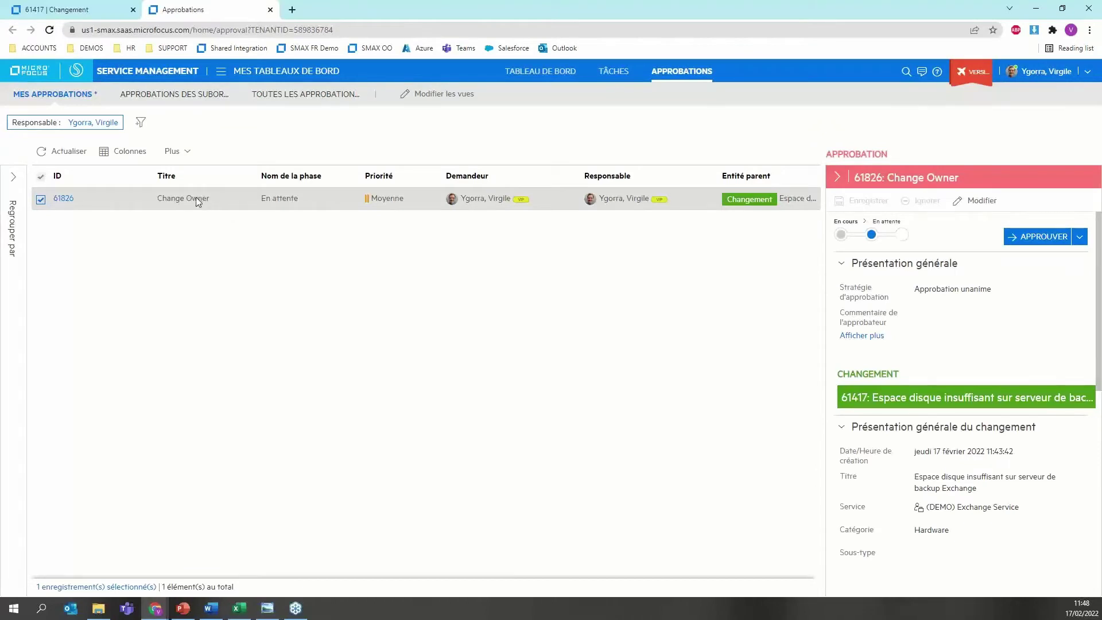
Approve the Change Owner task, save it, and return to the change with its approval workflow refreshed.
{"action": "left_click", "coordinate": [63, 198]}
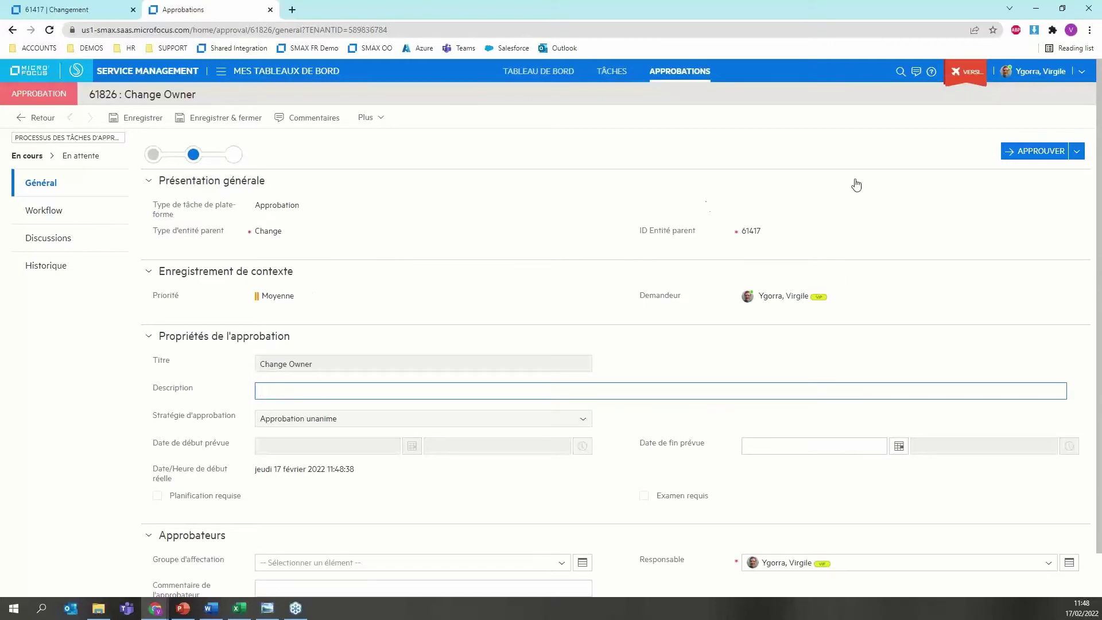
{"action": "left_click", "coordinate": [1011, 153]}
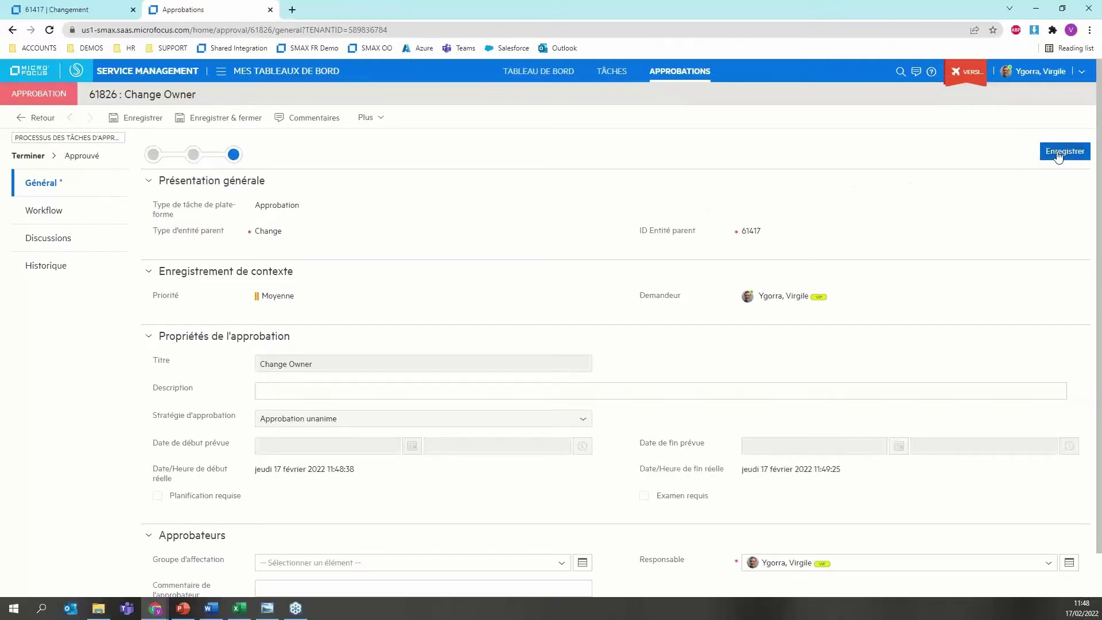
{"action": "left_click", "coordinate": [1059, 154]}
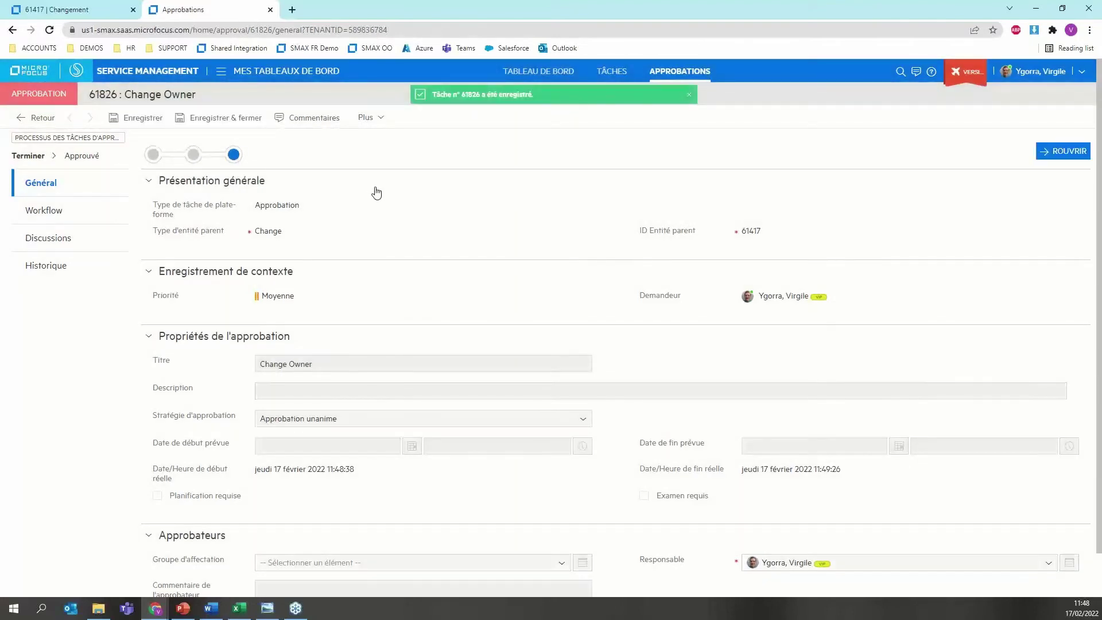
{"action": "left_click", "coordinate": [271, 9]}
{"action": "left_click", "coordinate": [897, 182]}
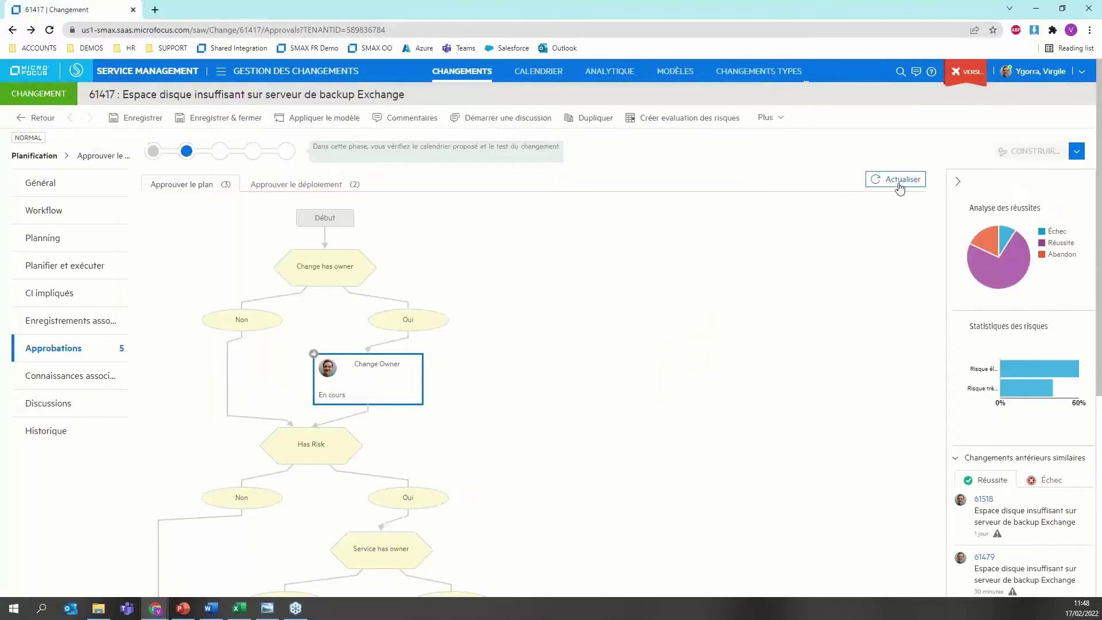
Override all approvals of the Service Owner stage as approved, then refresh the plan approval workflow and check it down to the CAB Group stage.
{"action": "scroll", "coordinate": [756, 301], "scroll_direction": "down", "scroll_amount": 3}
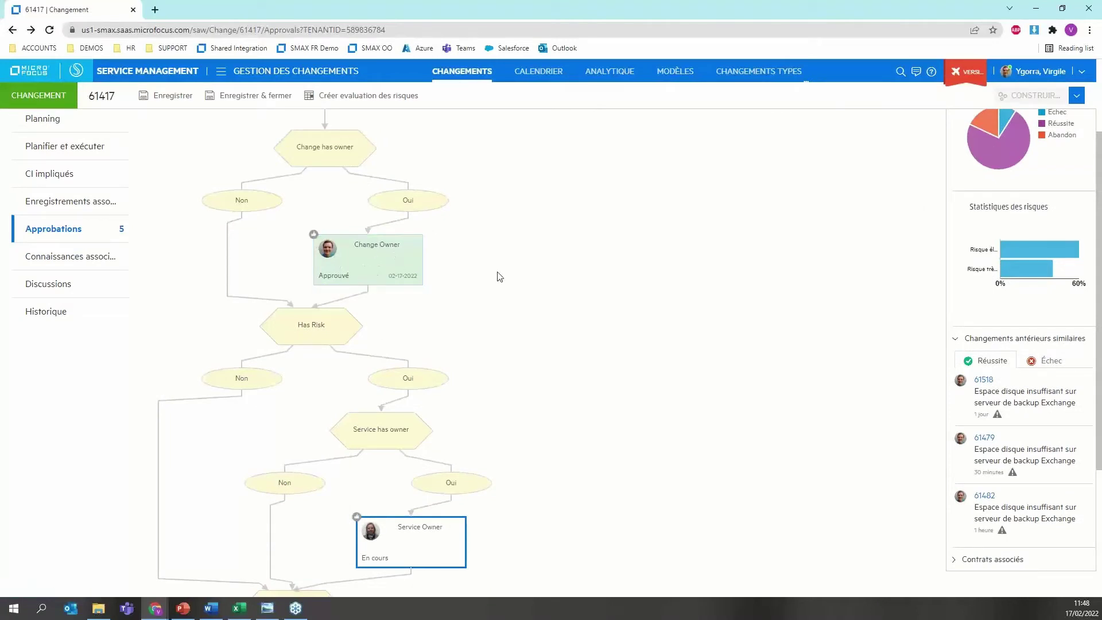
{"action": "scroll", "coordinate": [617, 293], "scroll_direction": "down", "scroll_amount": 2}
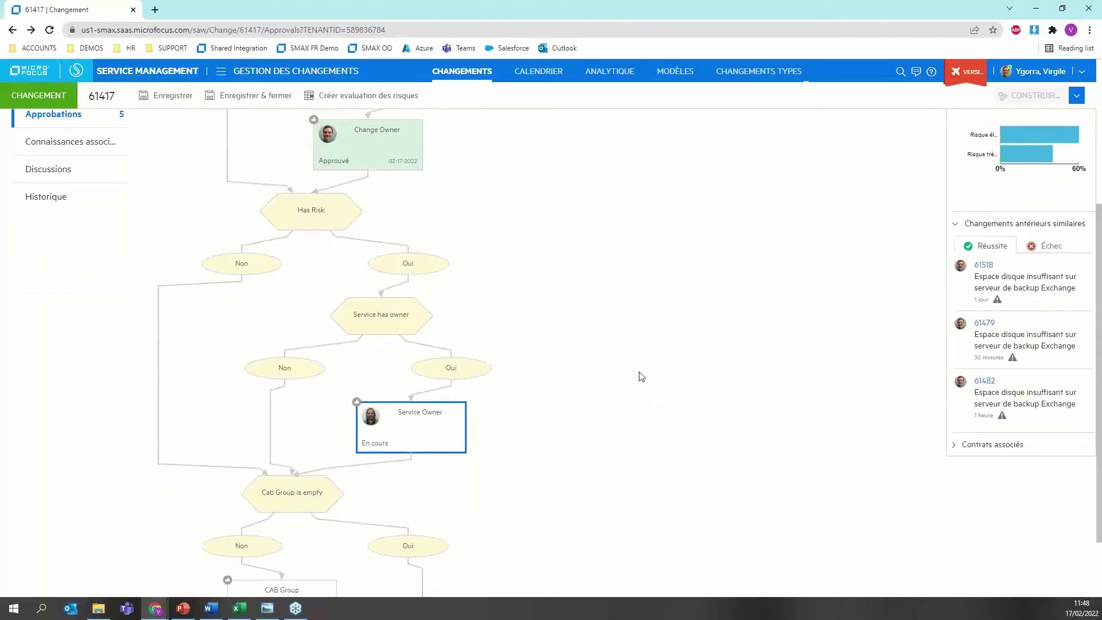
{"action": "scroll", "coordinate": [654, 373], "scroll_direction": "down", "scroll_amount": 1}
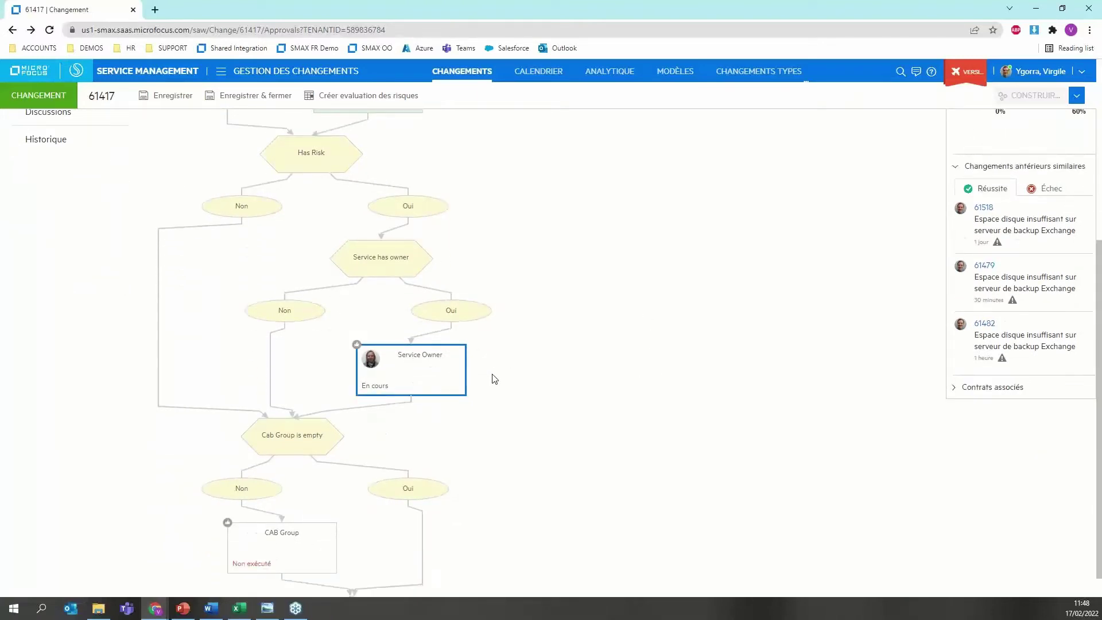
{"action": "mouse_move", "coordinate": [457, 368]}
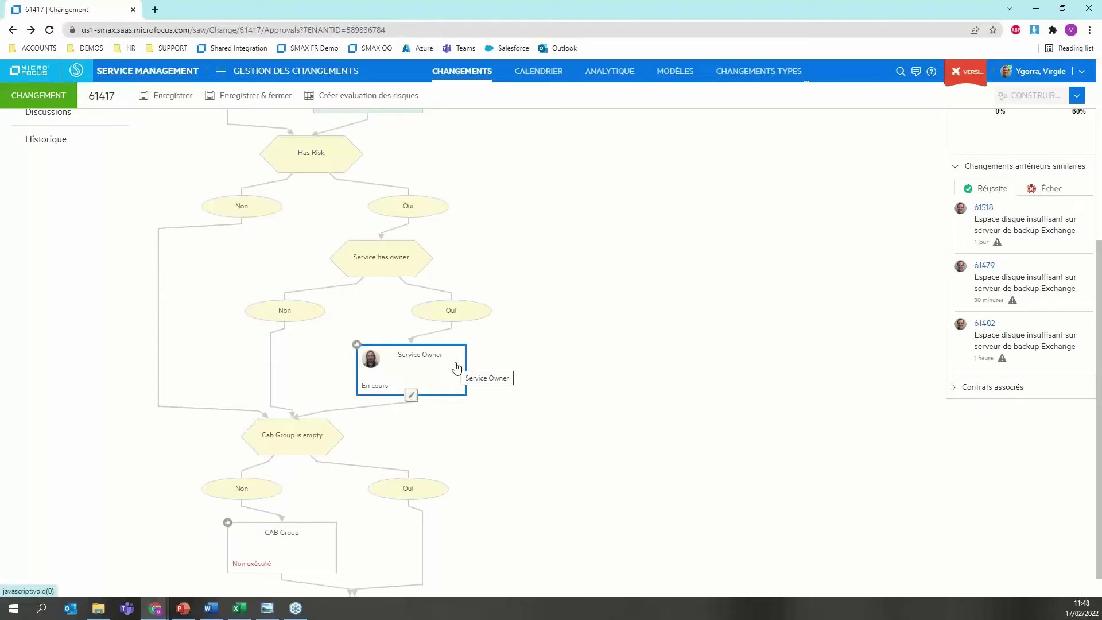
{"action": "left_click", "coordinate": [458, 368]}
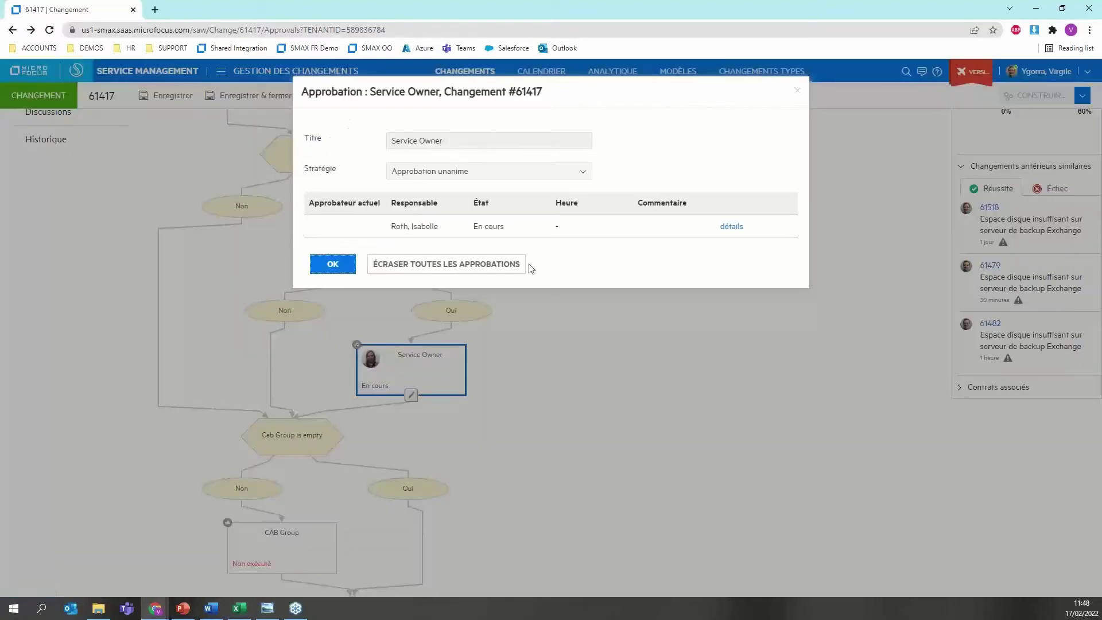
{"action": "left_click", "coordinate": [495, 266]}
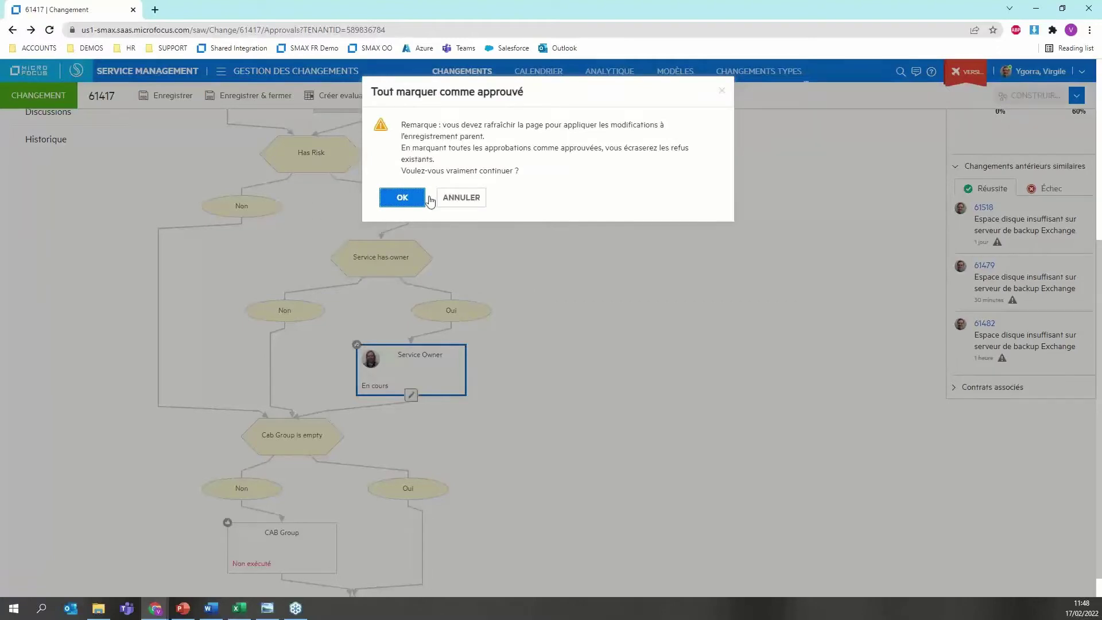
{"action": "left_click", "coordinate": [403, 198]}
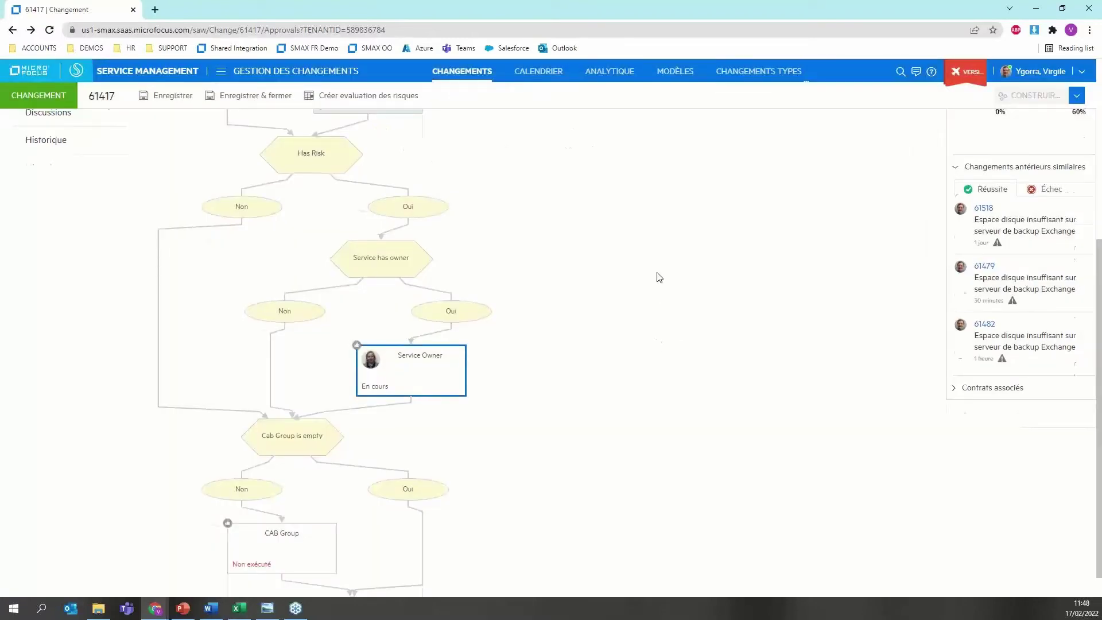
{"action": "scroll", "coordinate": [660, 276], "scroll_direction": "up", "scroll_amount": 3}
{"action": "left_click", "coordinate": [891, 179]}
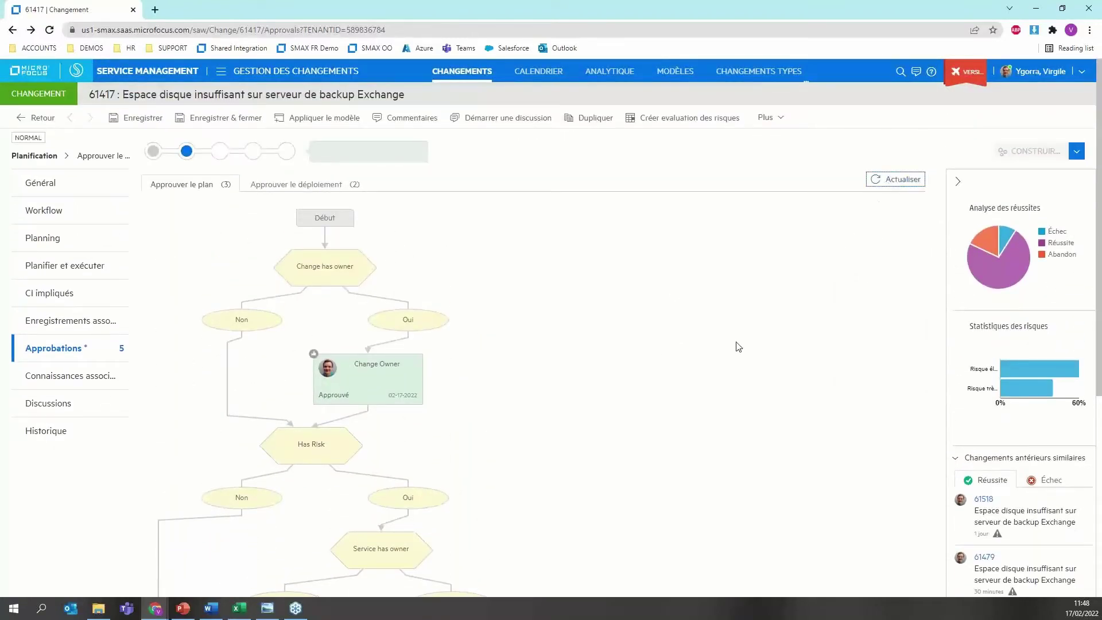
{"action": "scroll", "coordinate": [664, 339], "scroll_direction": "down", "scroll_amount": 3}
{"action": "scroll", "coordinate": [664, 339], "scroll_direction": "down", "scroll_amount": 2}
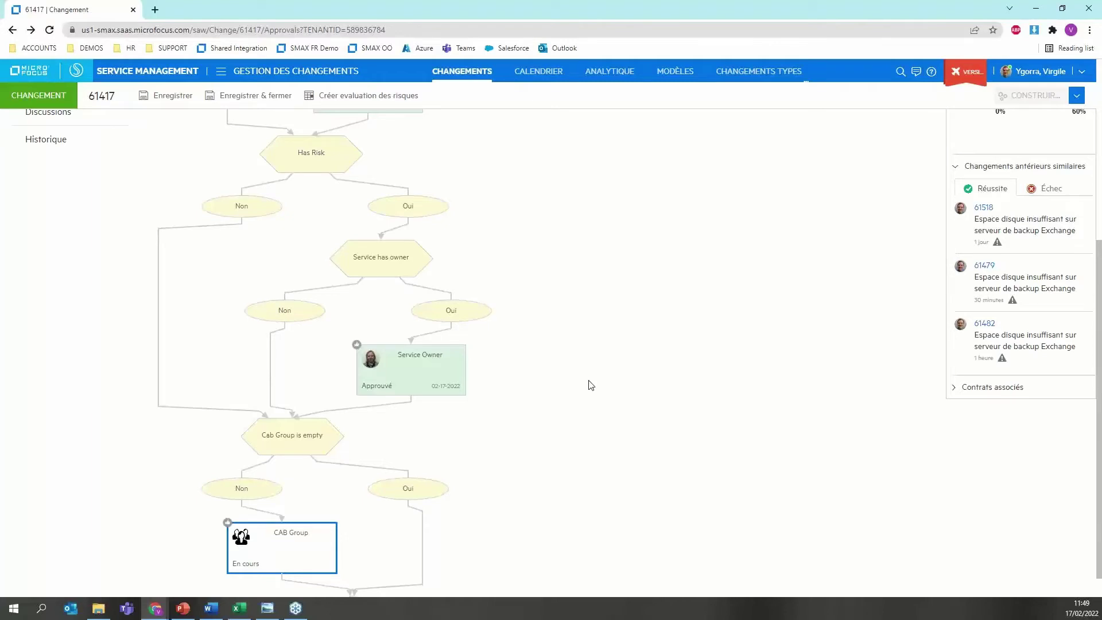
{"action": "scroll", "coordinate": [591, 385], "scroll_direction": "down", "scroll_amount": 1}
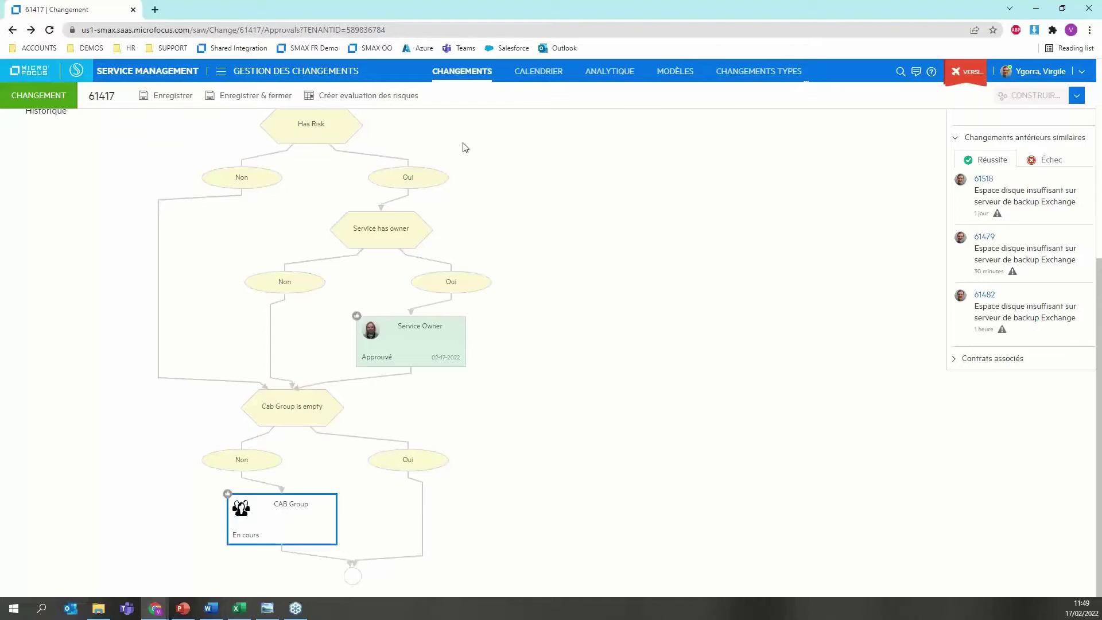
Start a new CAB meeting in a separate tab, titled "Réunion CAB - Serveur exchange saturé", with the meeting type Normal Change.
{"action": "left_click", "coordinate": [222, 77]}
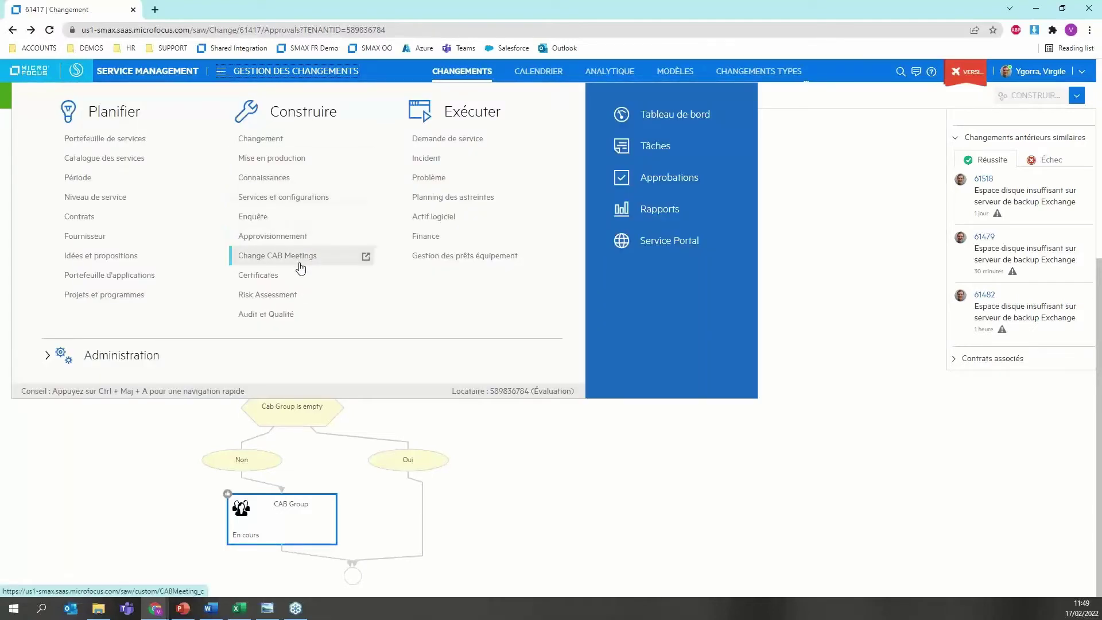
{"action": "left_click", "coordinate": [366, 257]}
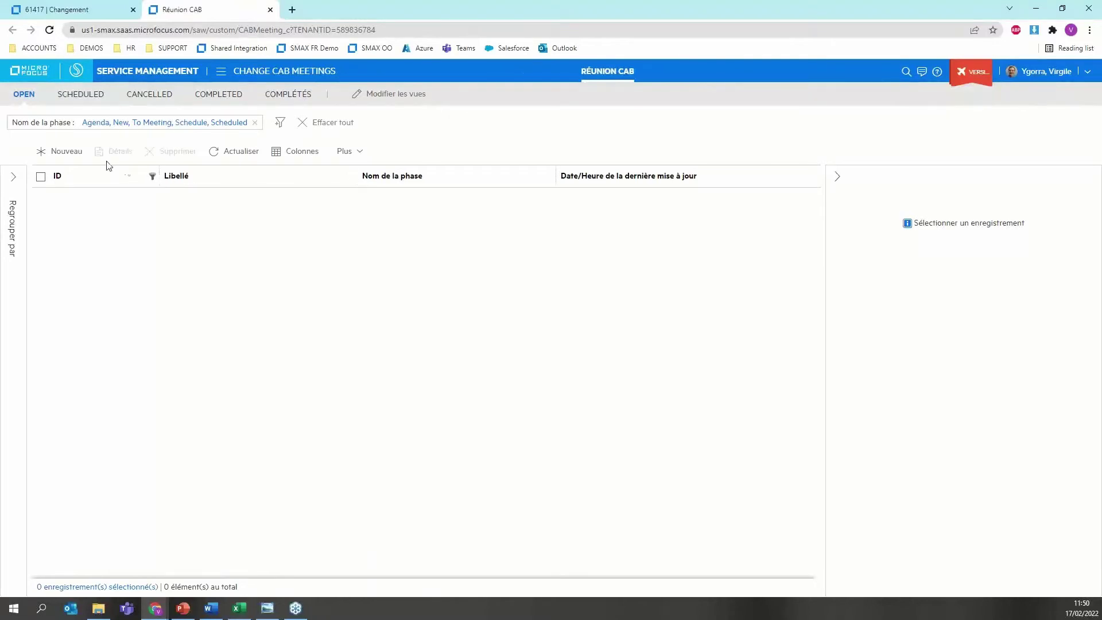
{"action": "left_click", "coordinate": [67, 154]}
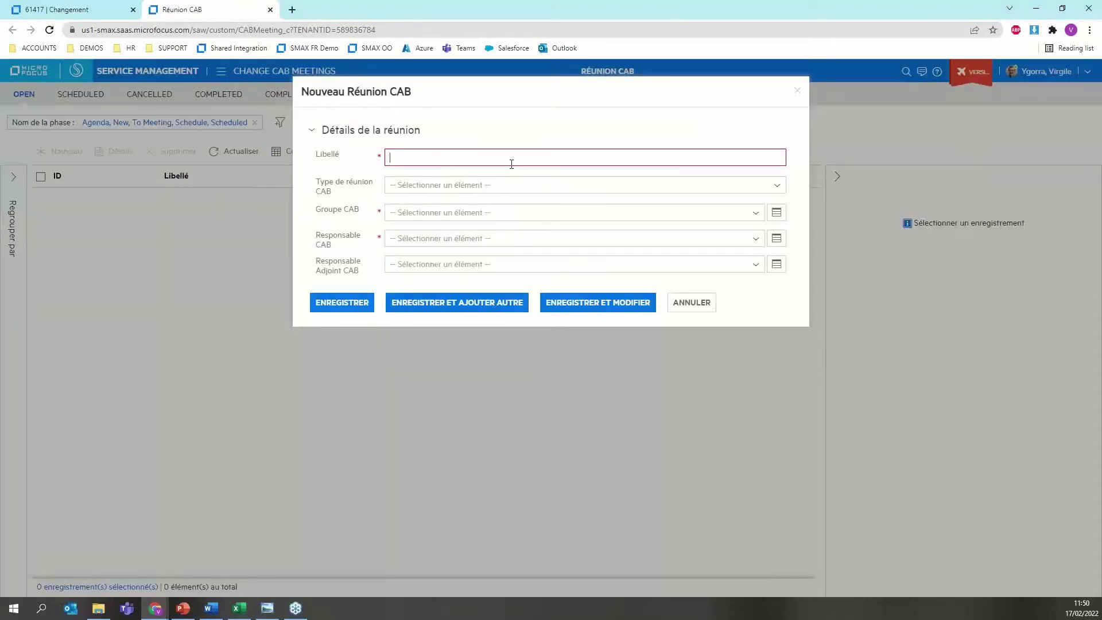
{"action": "type", "text": "Réunion CAB"}
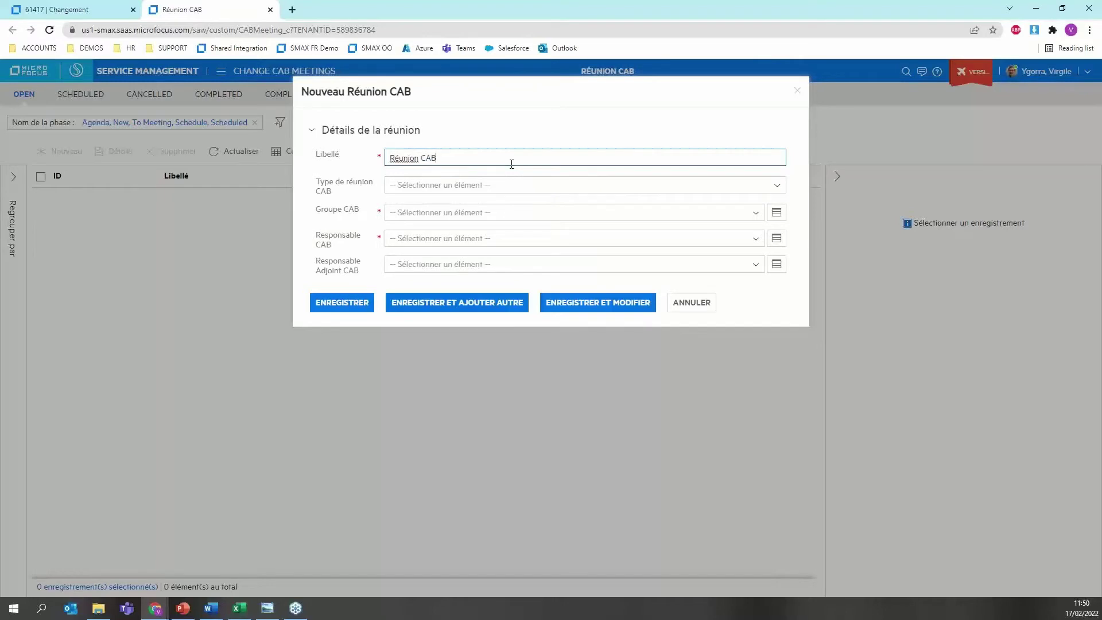
{"action": "type", "text": " - Serveur exchange saturé"}
{"action": "left_click", "coordinate": [469, 186]}
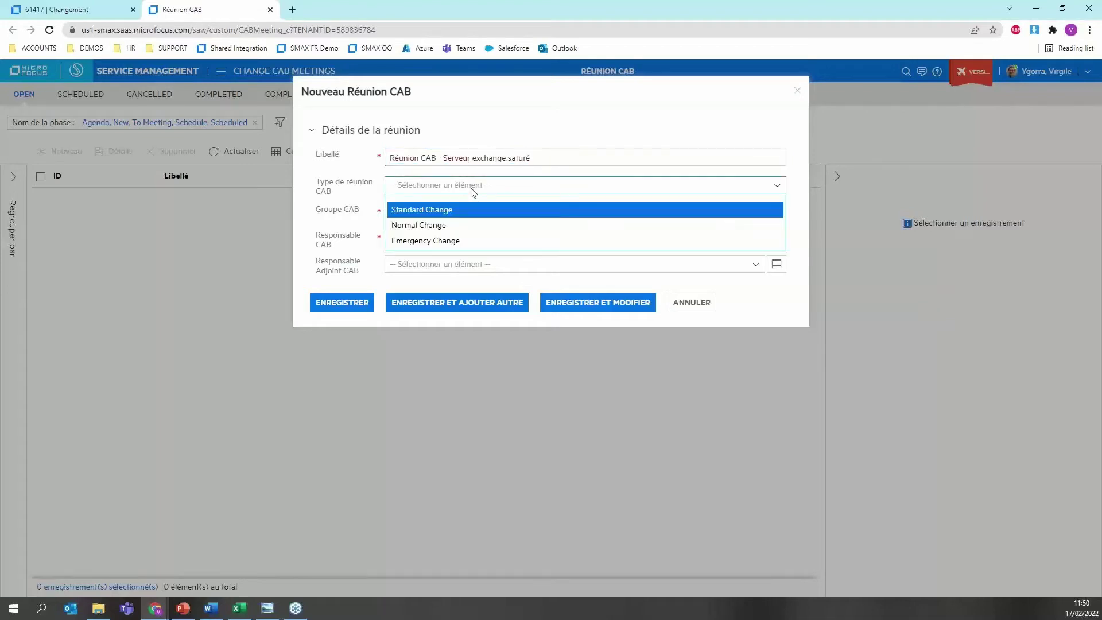
{"action": "left_click", "coordinate": [473, 225]}
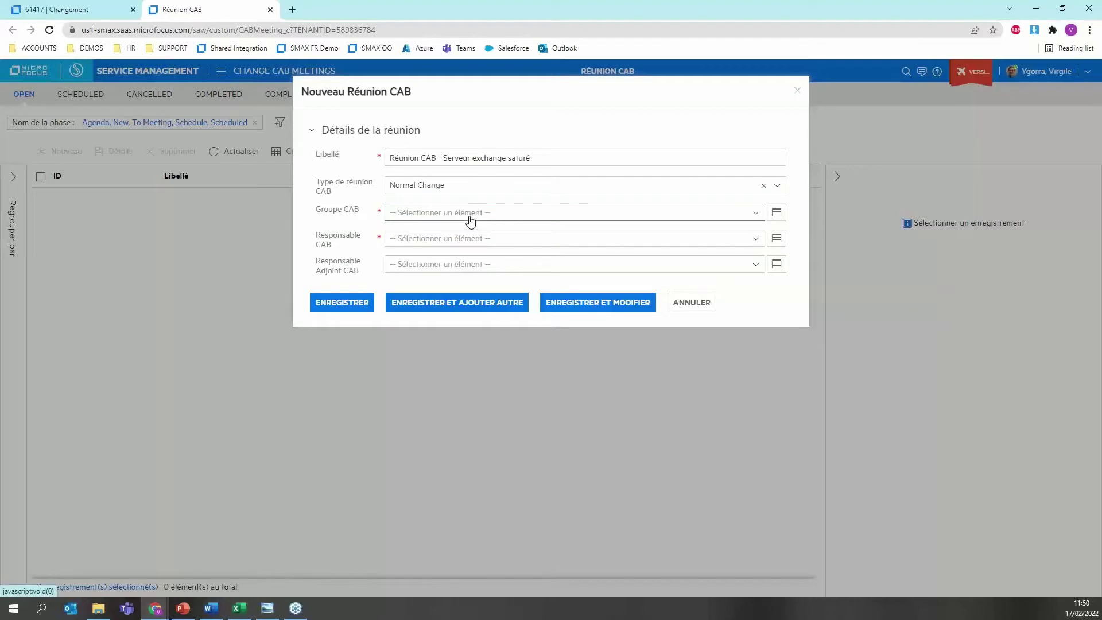
Assign CAB Group to the meeting, choose its CAB manager and deputy manager, and save the record for further editing.
{"action": "left_click", "coordinate": [470, 218]}
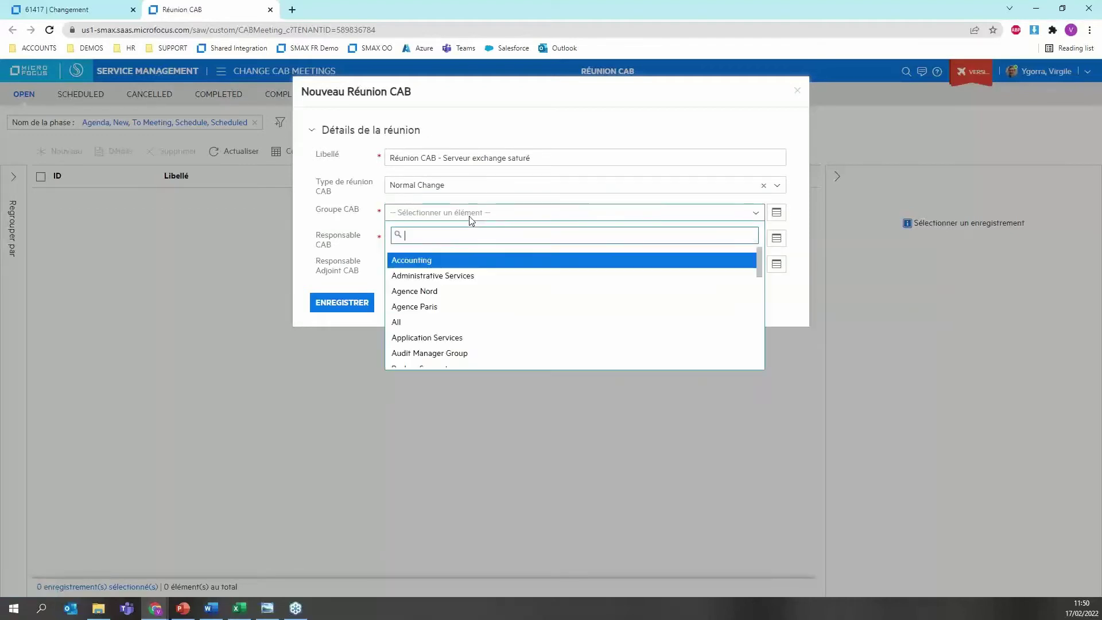
{"action": "type", "text": "cab"}
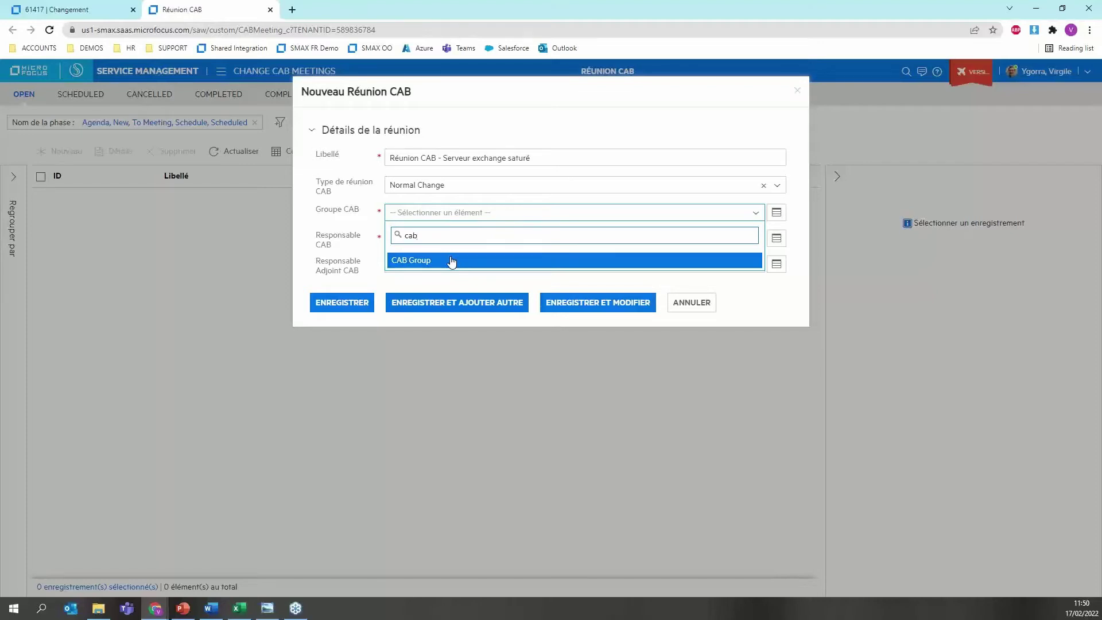
{"action": "left_click", "coordinate": [451, 261]}
{"action": "left_click", "coordinate": [449, 246]}
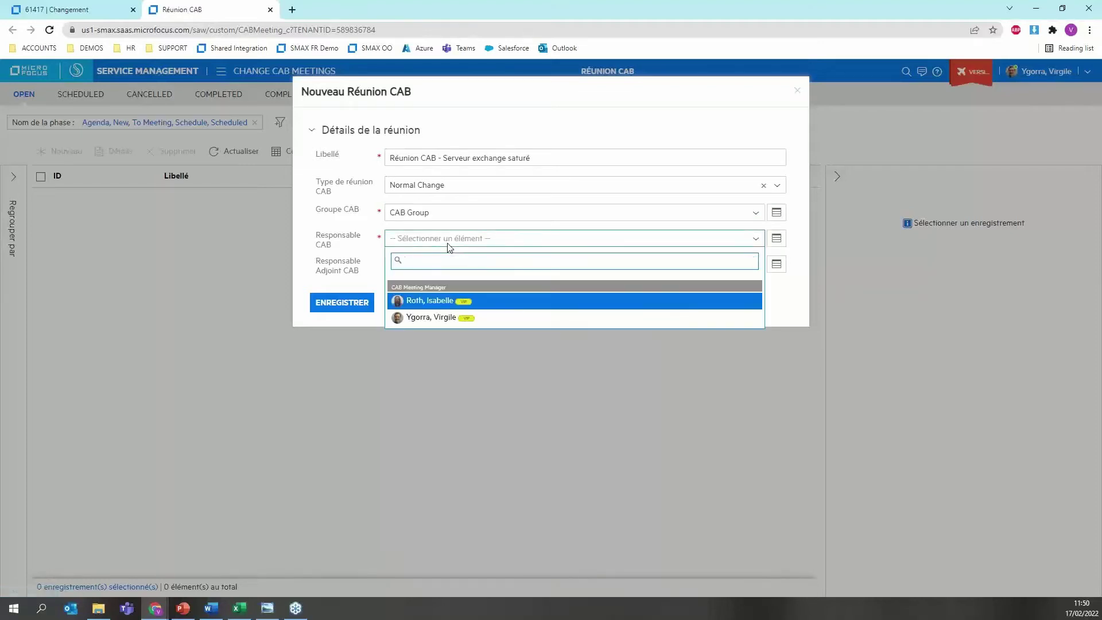
{"action": "left_click", "coordinate": [444, 303]}
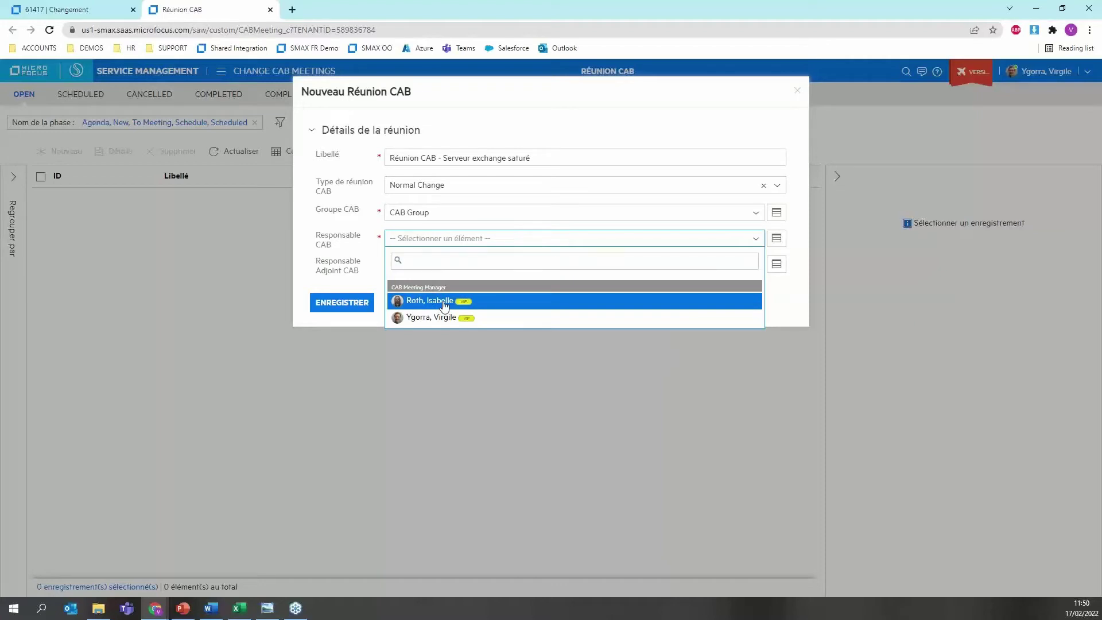
{"action": "left_click", "coordinate": [440, 264]}
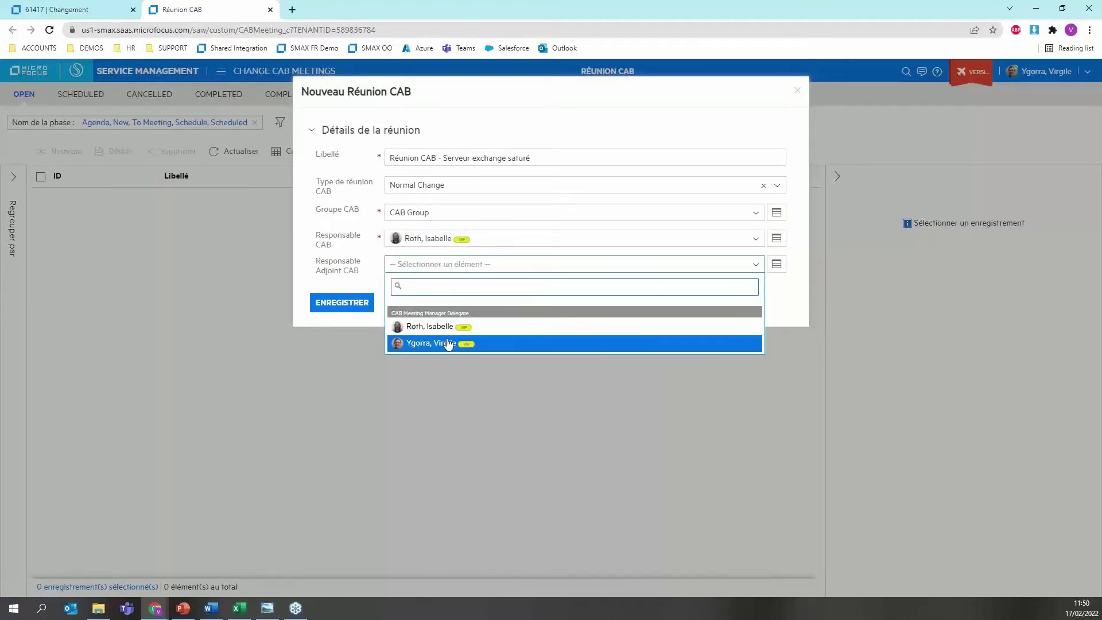
{"action": "left_click", "coordinate": [447, 343]}
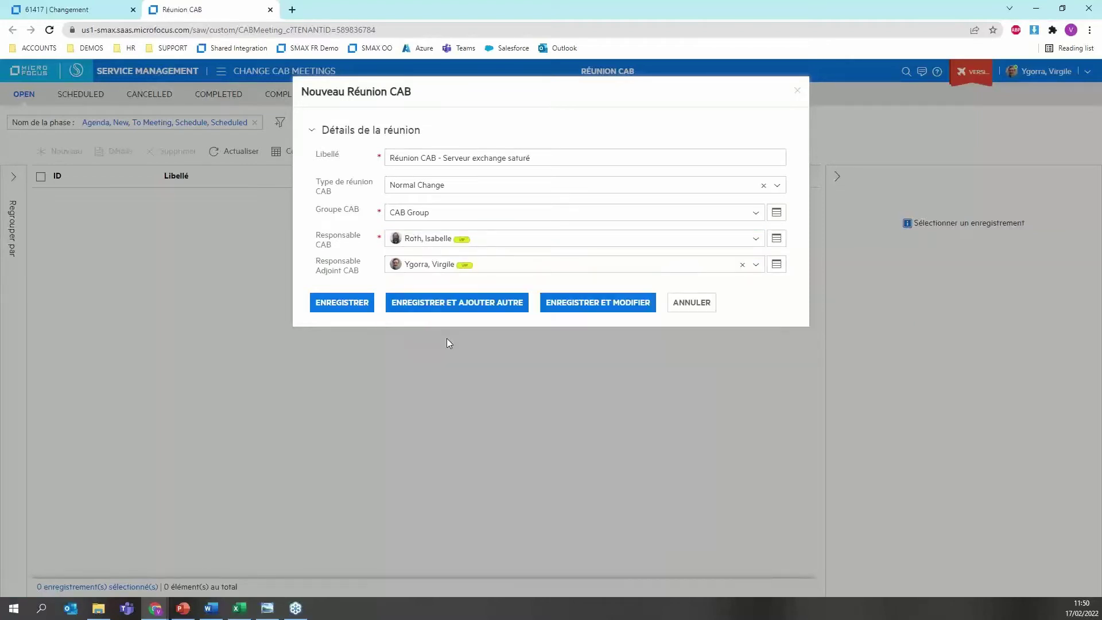
{"action": "left_click", "coordinate": [562, 309]}
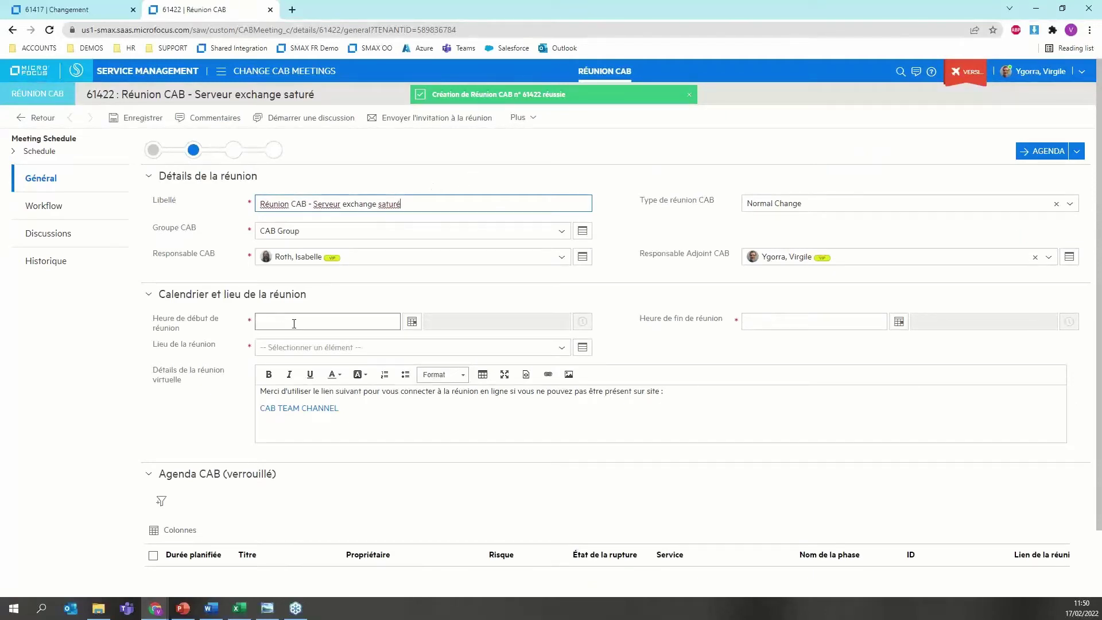
Schedule the CAB meeting on 17/02/2022 from 14:00 to 15:00.
{"action": "left_click", "coordinate": [412, 321]}
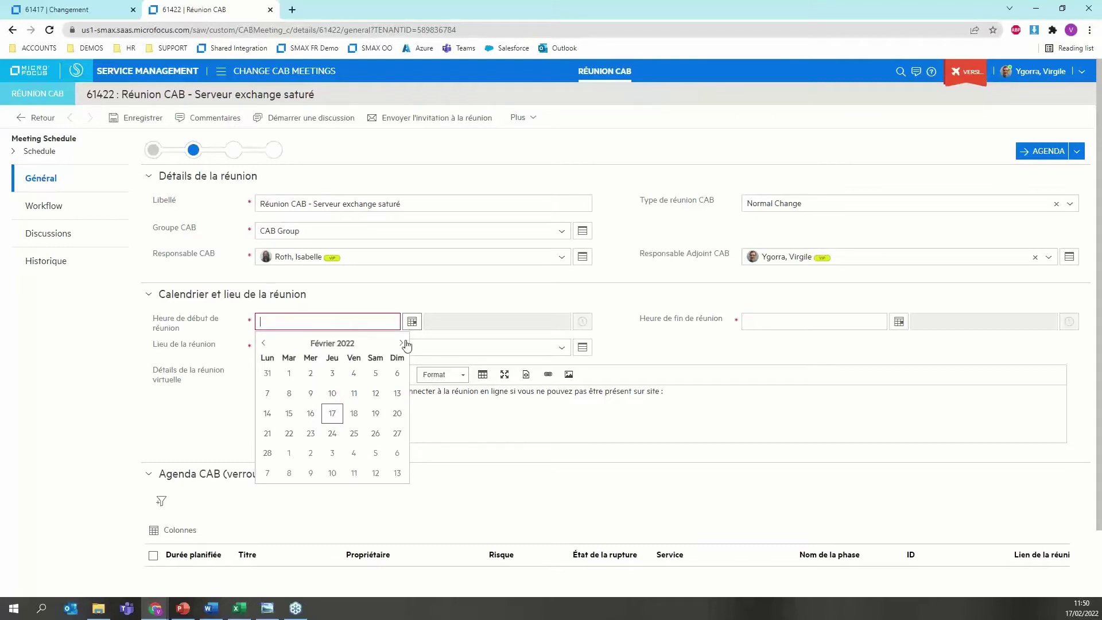
{"action": "left_click", "coordinate": [332, 413]}
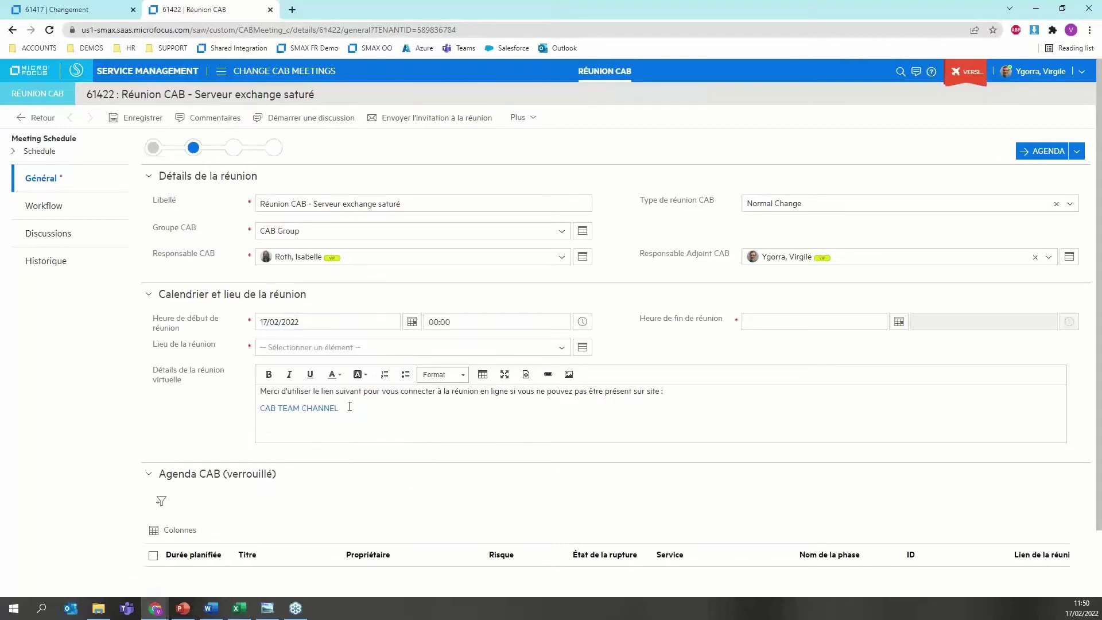
{"action": "left_click", "coordinate": [440, 322]}
{"action": "type", "text": "14"}
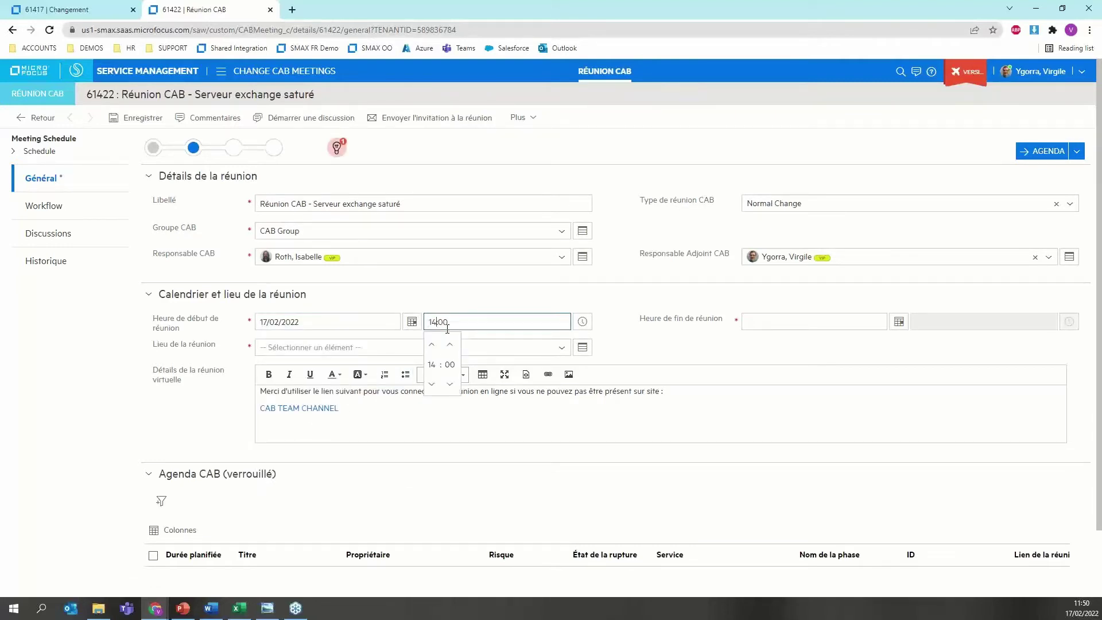
{"action": "left_click", "coordinate": [757, 322]}
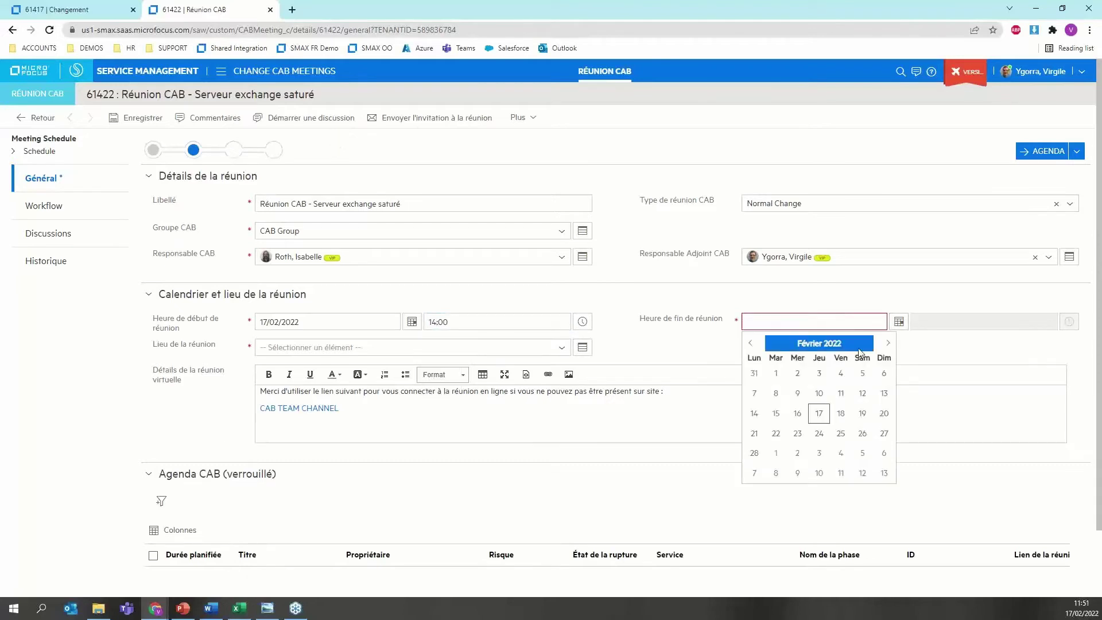
{"action": "left_click", "coordinate": [819, 414]}
{"action": "left_click", "coordinate": [927, 322]}
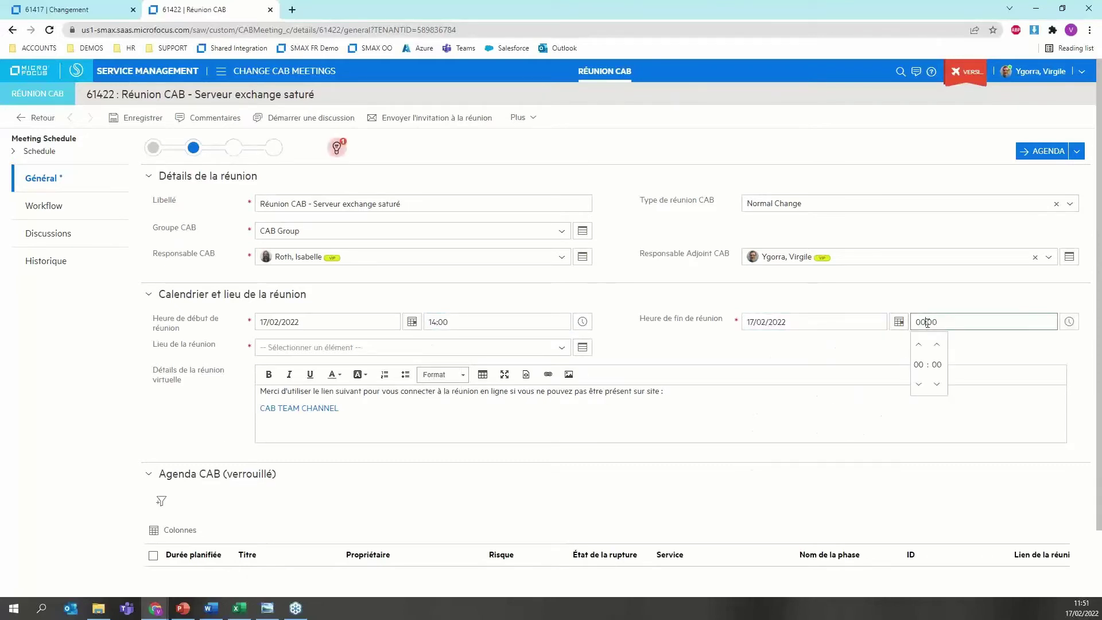
{"action": "type", "text": "15"}
Set the meeting location to FL3/MR - Seine and advance the meeting to the Agenda phase.
{"action": "left_click", "coordinate": [294, 350]}
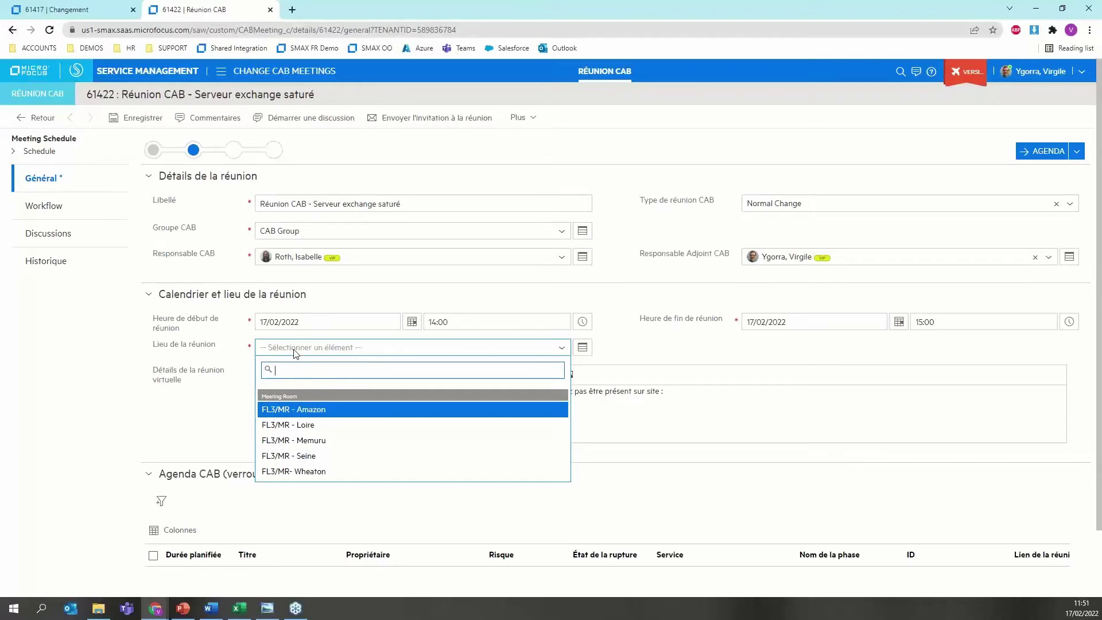
{"action": "left_click", "coordinate": [324, 457]}
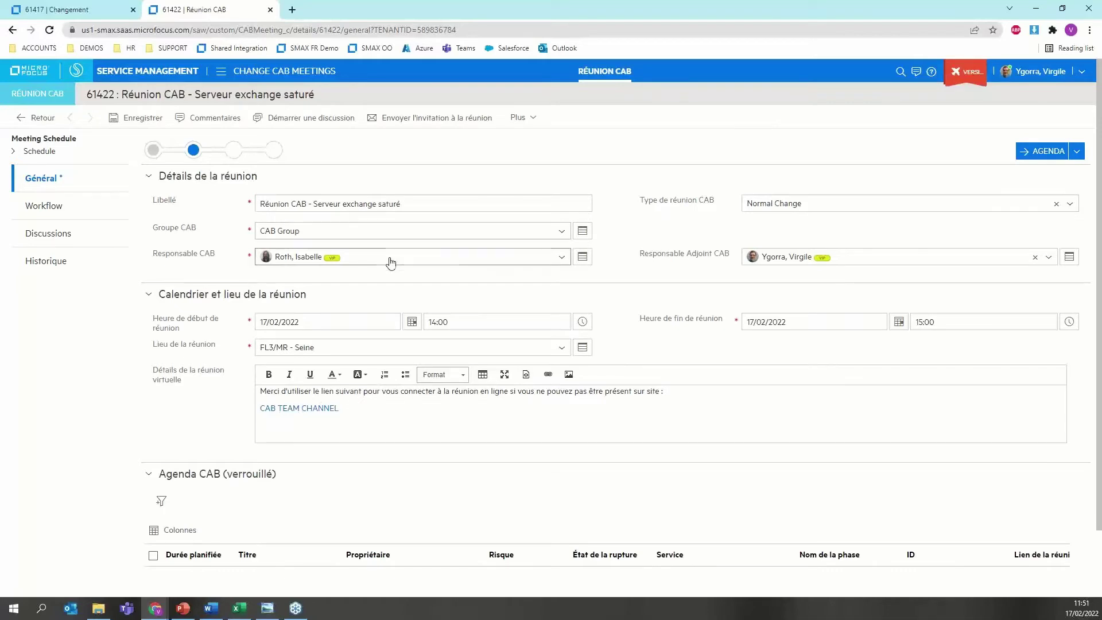
{"action": "left_click", "coordinate": [1046, 153]}
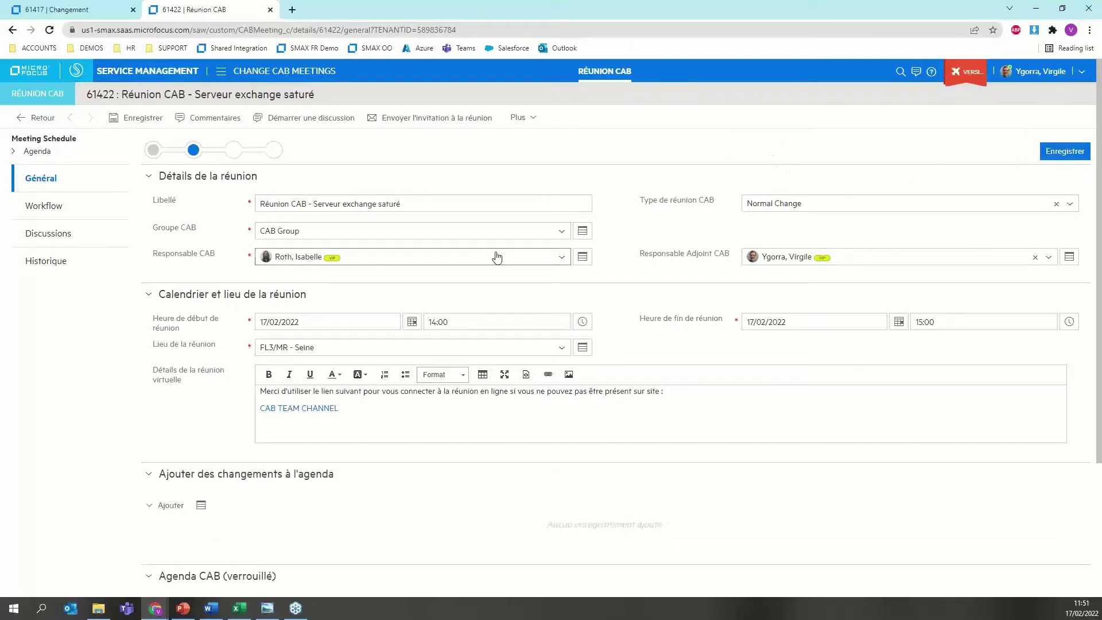
Start adding changes to the CAB meeting's agenda and filter the selectable changes by Date/Heure de création set to Aujourd'hui.
{"action": "scroll", "coordinate": [506, 248], "scroll_direction": "down", "scroll_amount": 1}
{"action": "scroll", "coordinate": [506, 248], "scroll_direction": "down", "scroll_amount": 1}
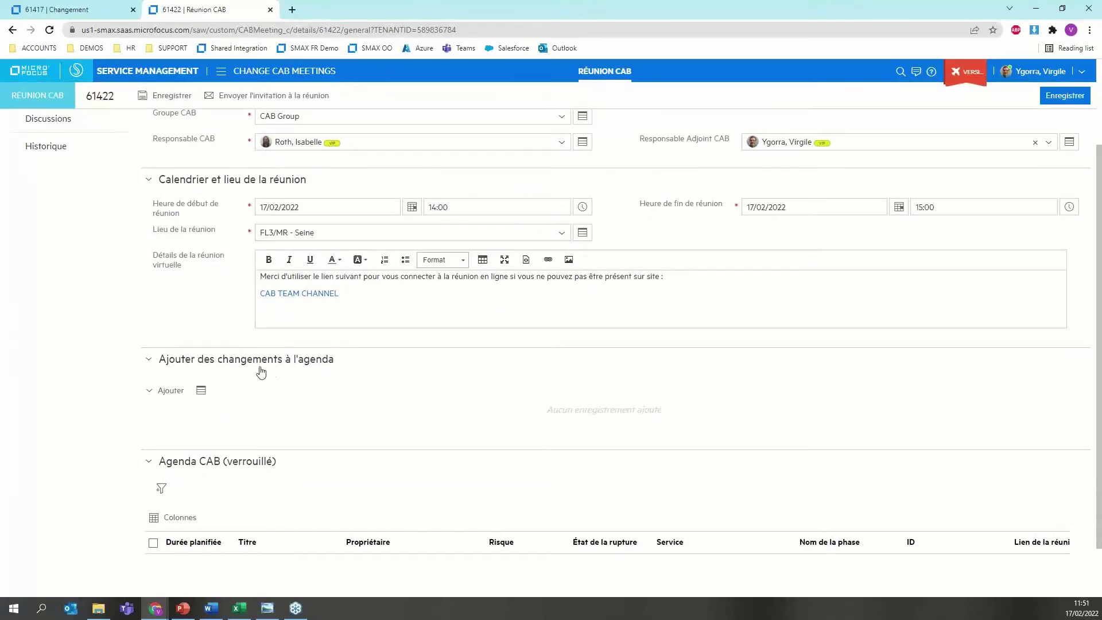
{"action": "left_click", "coordinate": [202, 391]}
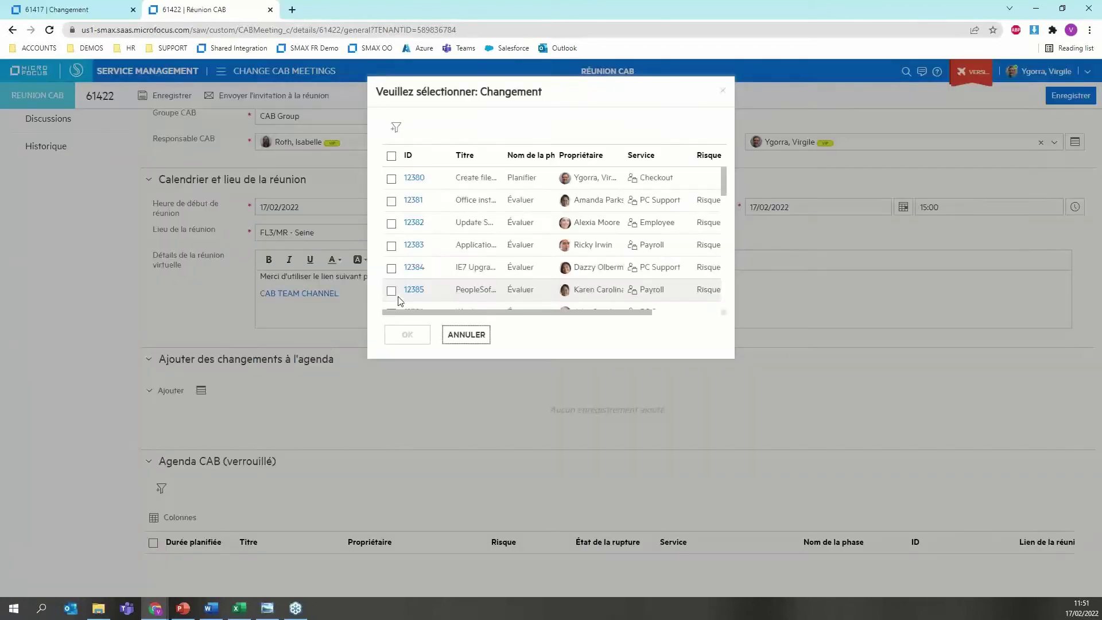
{"action": "left_click", "coordinate": [397, 133]}
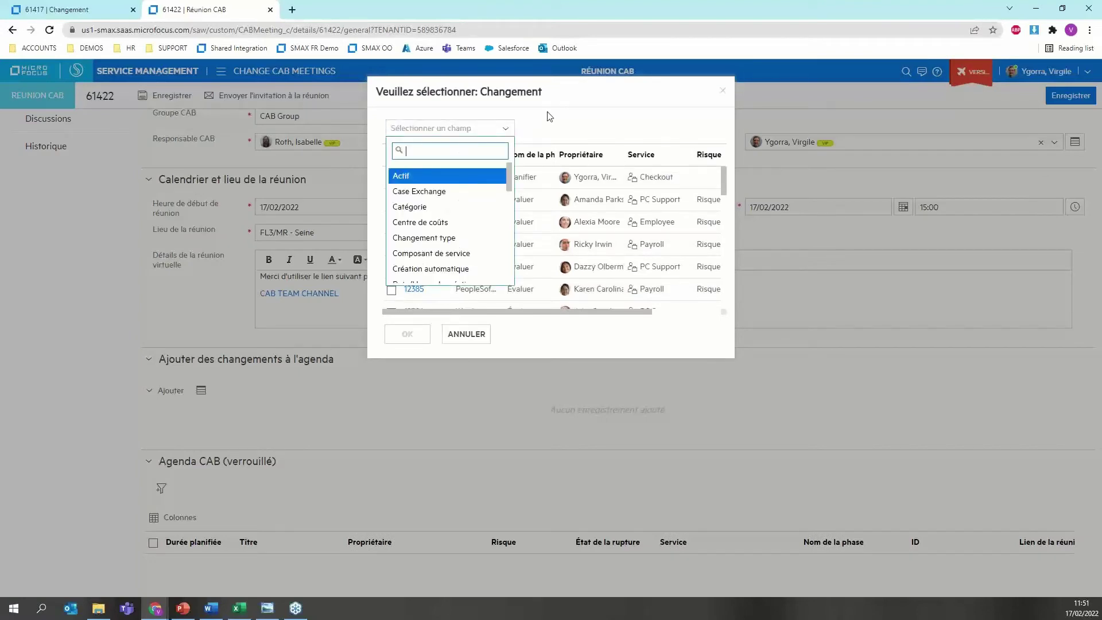
{"action": "type", "text": "dat"}
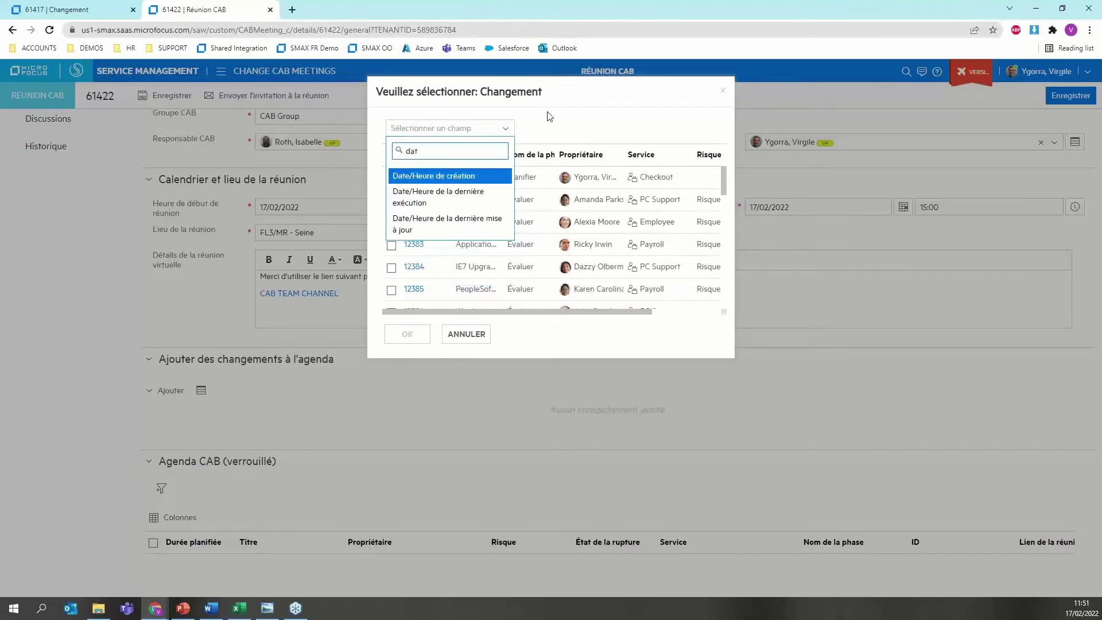
{"action": "left_click", "coordinate": [461, 177]}
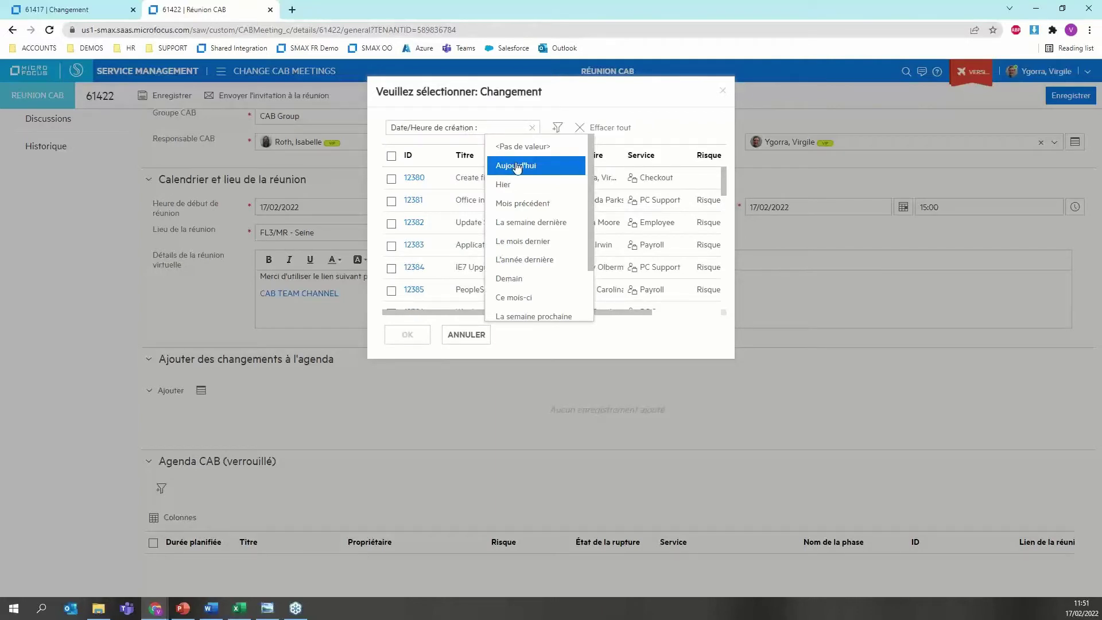
{"action": "left_click", "coordinate": [517, 166]}
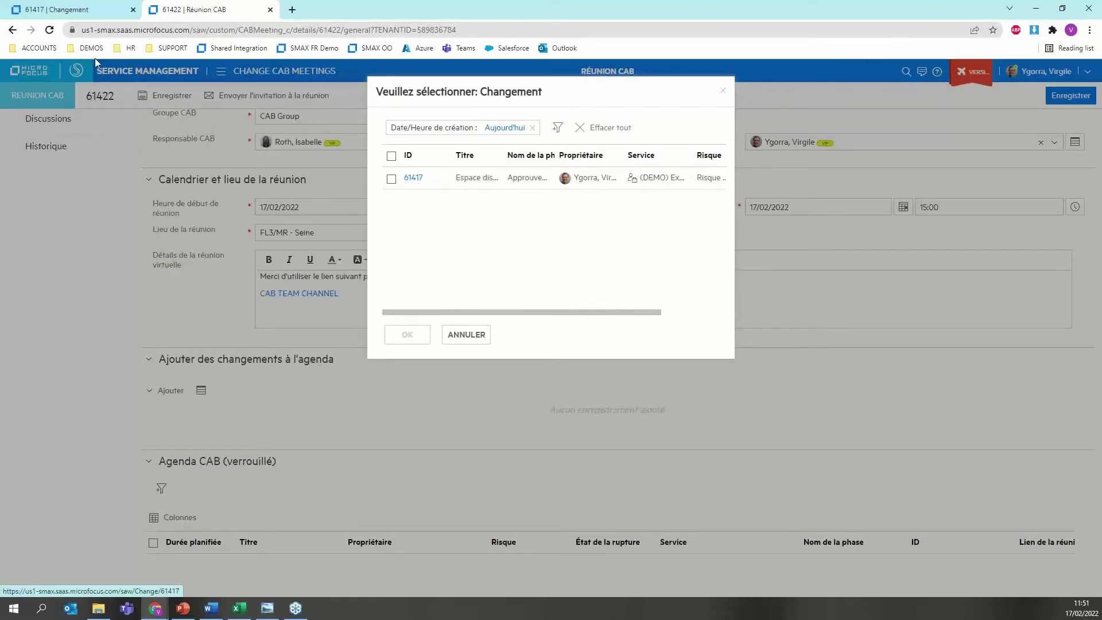
Add change 61417 about the Exchange backup server's disk space to the agenda and save the meeting.
{"action": "left_click", "coordinate": [392, 181]}
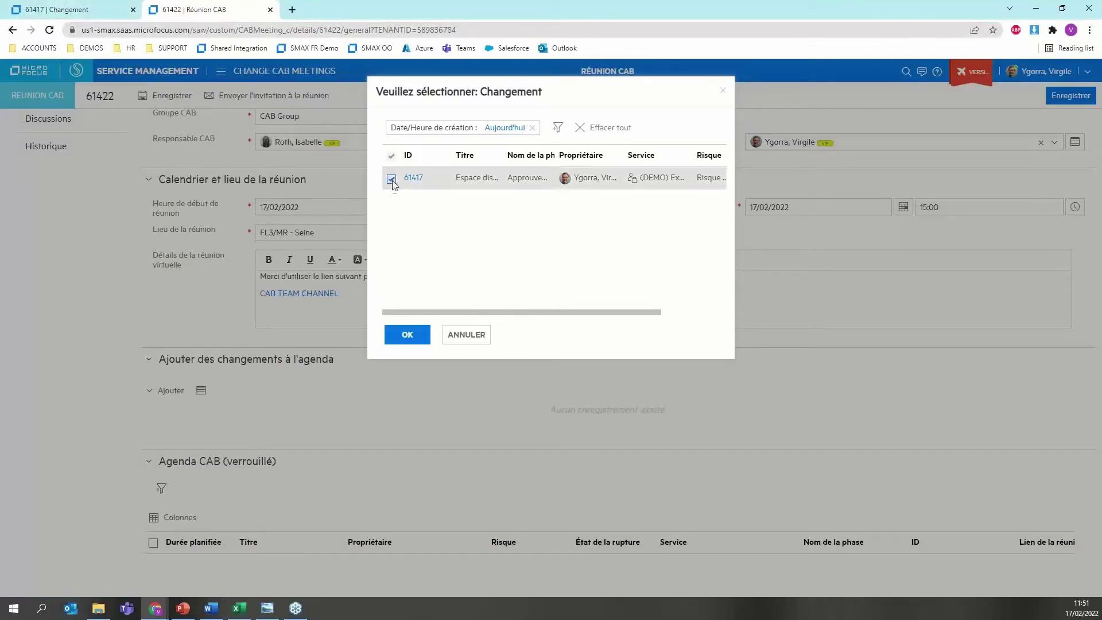
{"action": "left_click", "coordinate": [407, 335]}
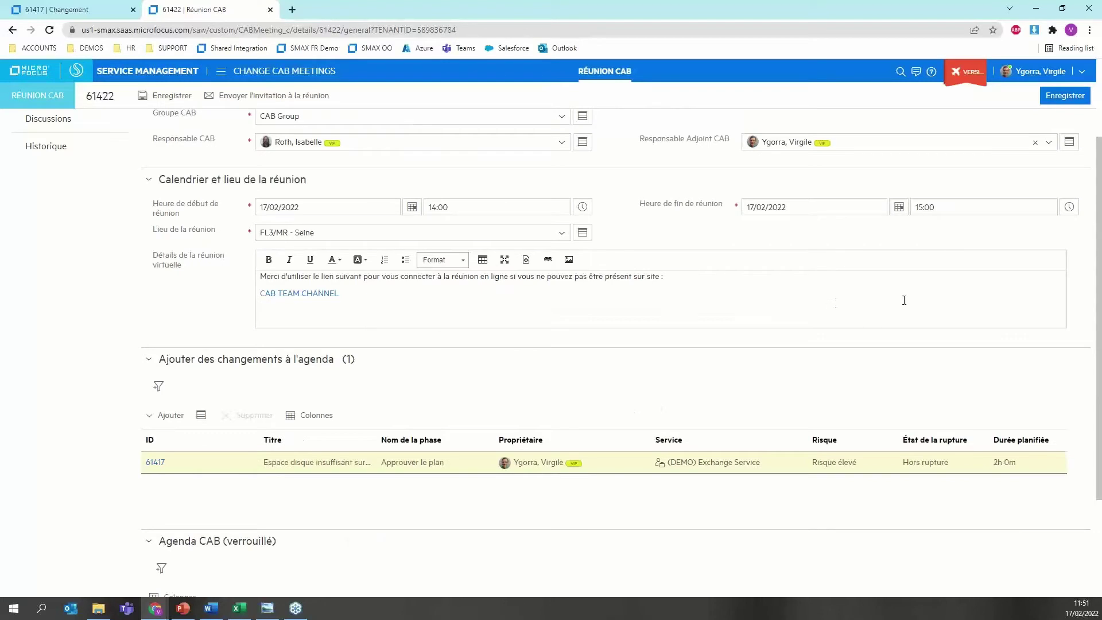
{"action": "scroll", "coordinate": [969, 287], "scroll_direction": "up", "scroll_amount": 3}
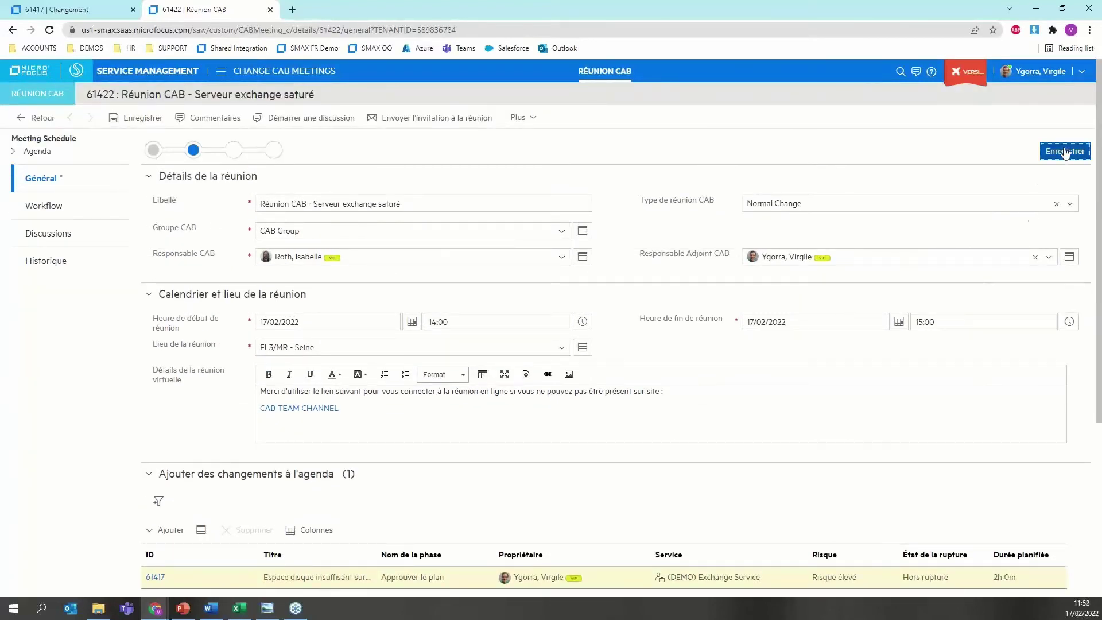
{"action": "left_click", "coordinate": [1064, 151]}
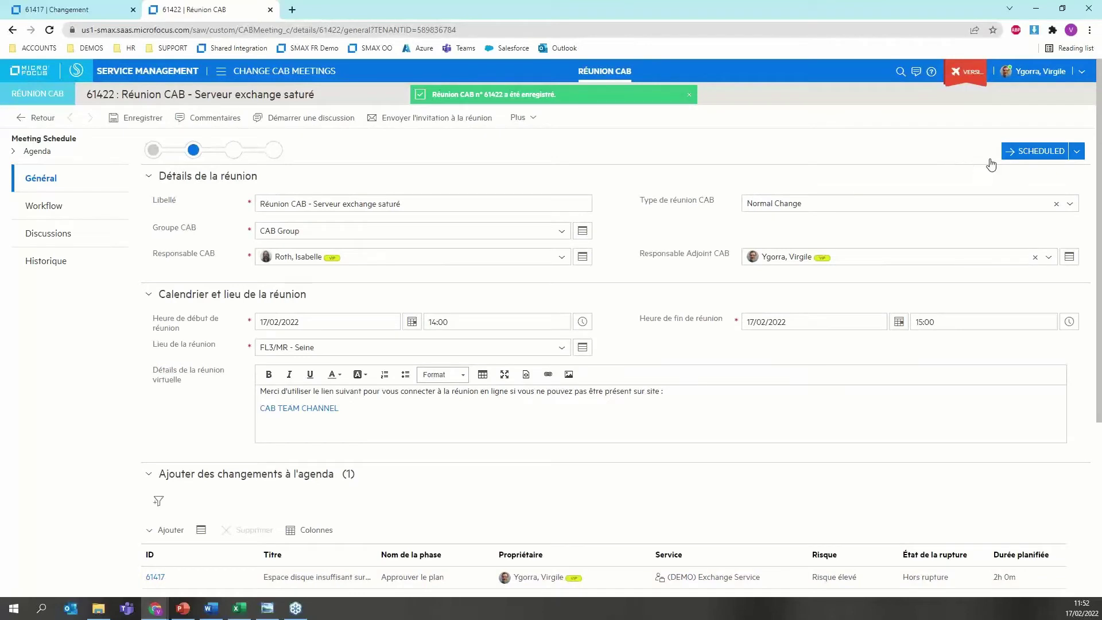
Advance the CAB meeting to the Scheduled phase, save it and reload the record.
{"action": "left_click", "coordinate": [1036, 151]}
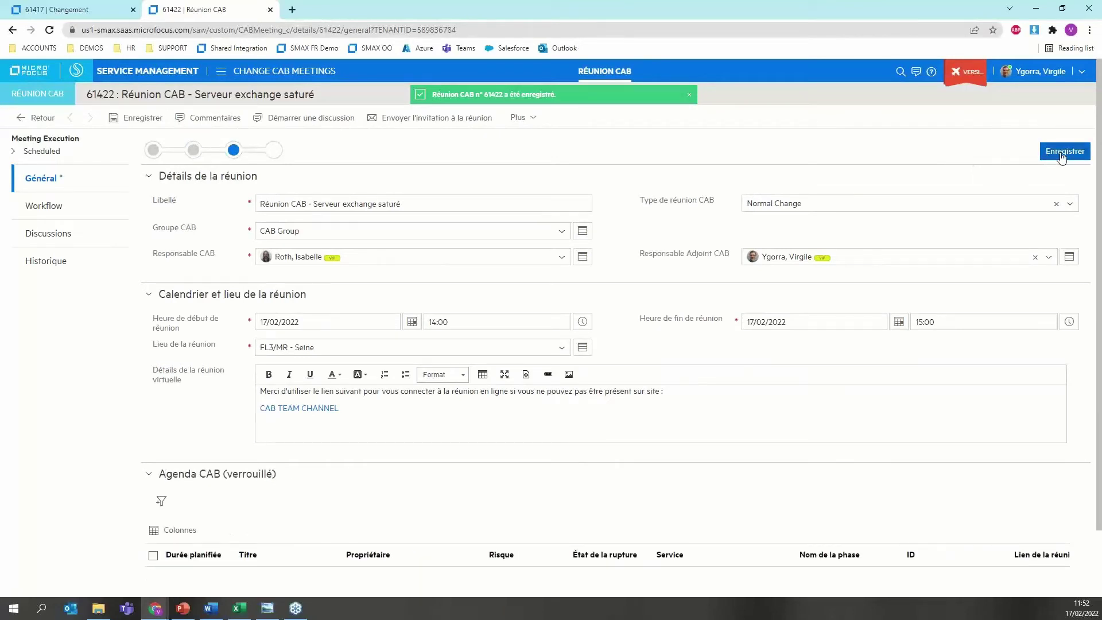
{"action": "left_click", "coordinate": [1062, 153]}
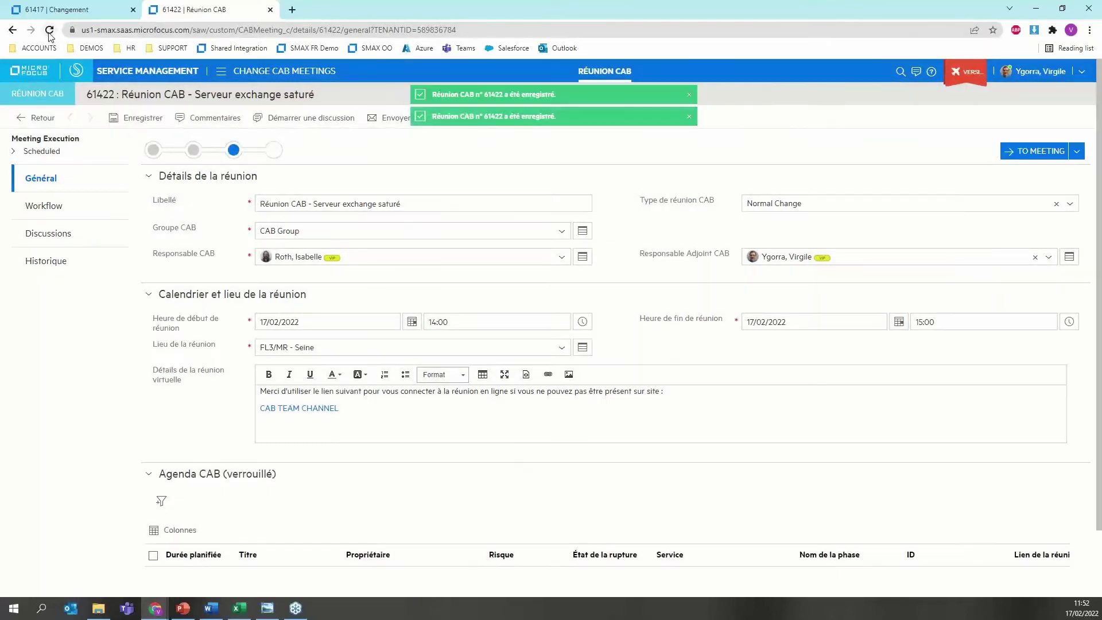
{"action": "left_click", "coordinate": [49, 32]}
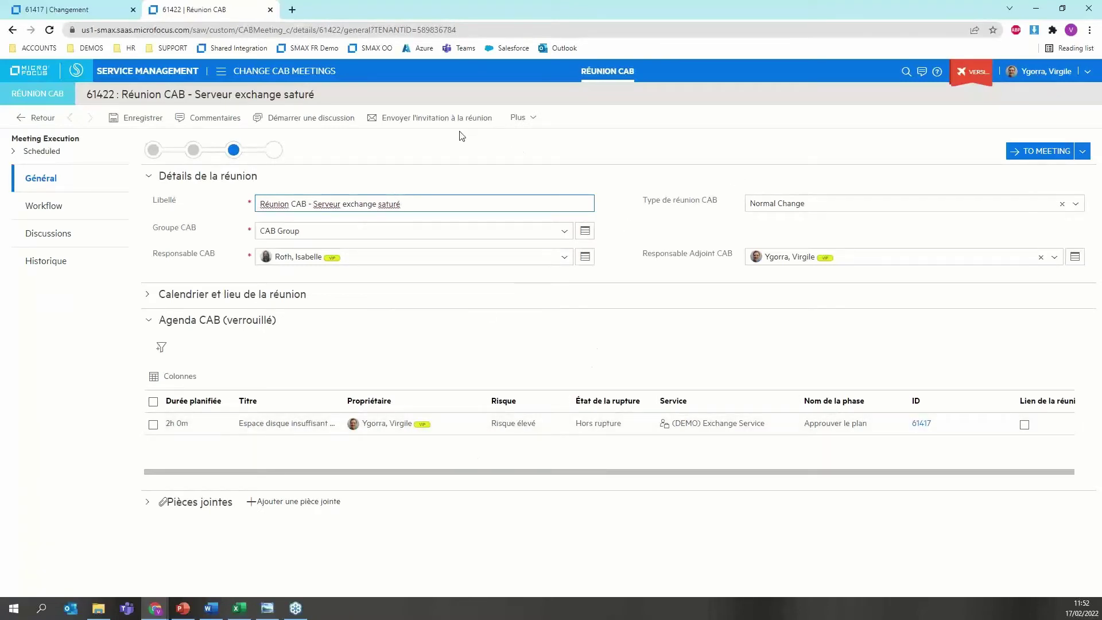
Send the CAB meeting invitation and view the example invitation in the invitation_cab_meeting.png image.
{"action": "left_click", "coordinate": [431, 123]}
{"action": "left_click", "coordinate": [270, 609]}
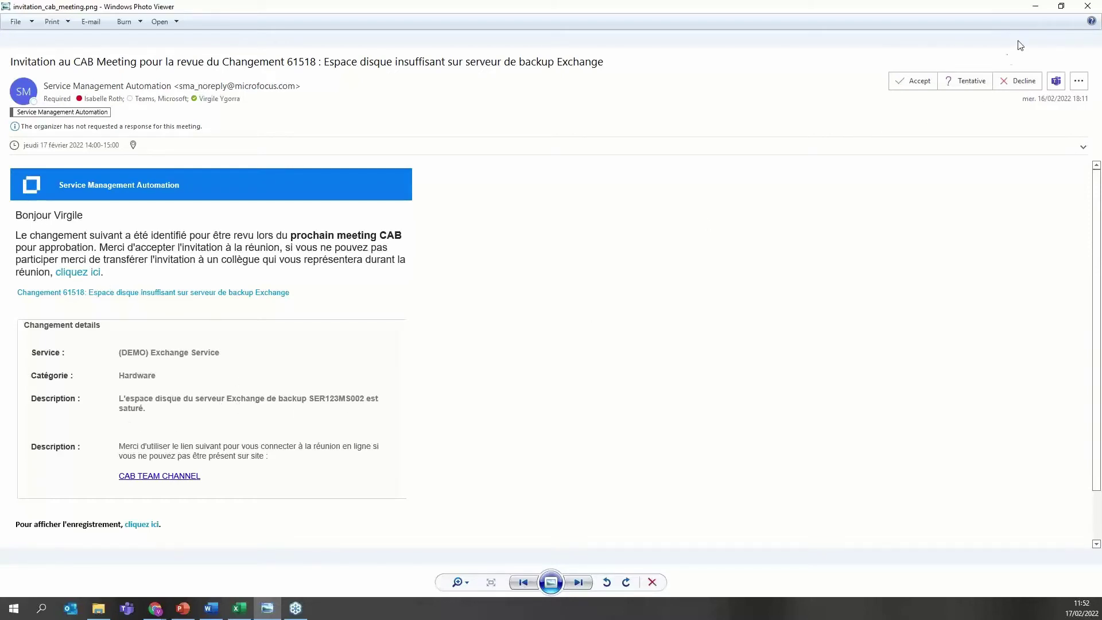
{"action": "left_click", "coordinate": [1037, 8]}
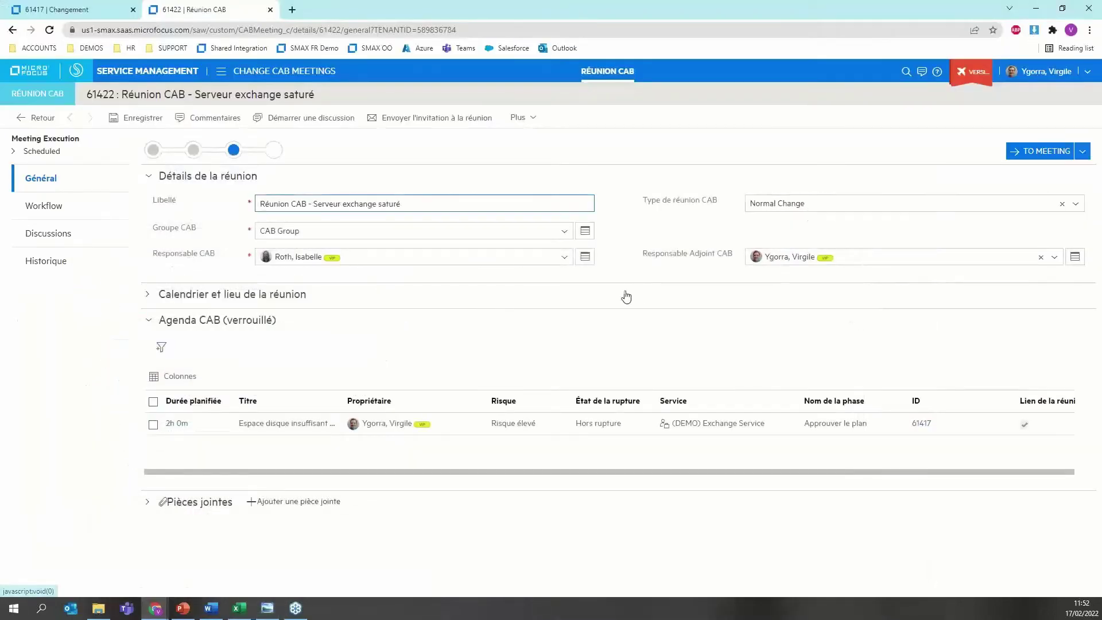
Open the CAB TEAM CHANNEL link from the virtual meeting details in a separate tab, using the Microsoft Teams web application.
{"action": "left_click", "coordinate": [290, 299]}
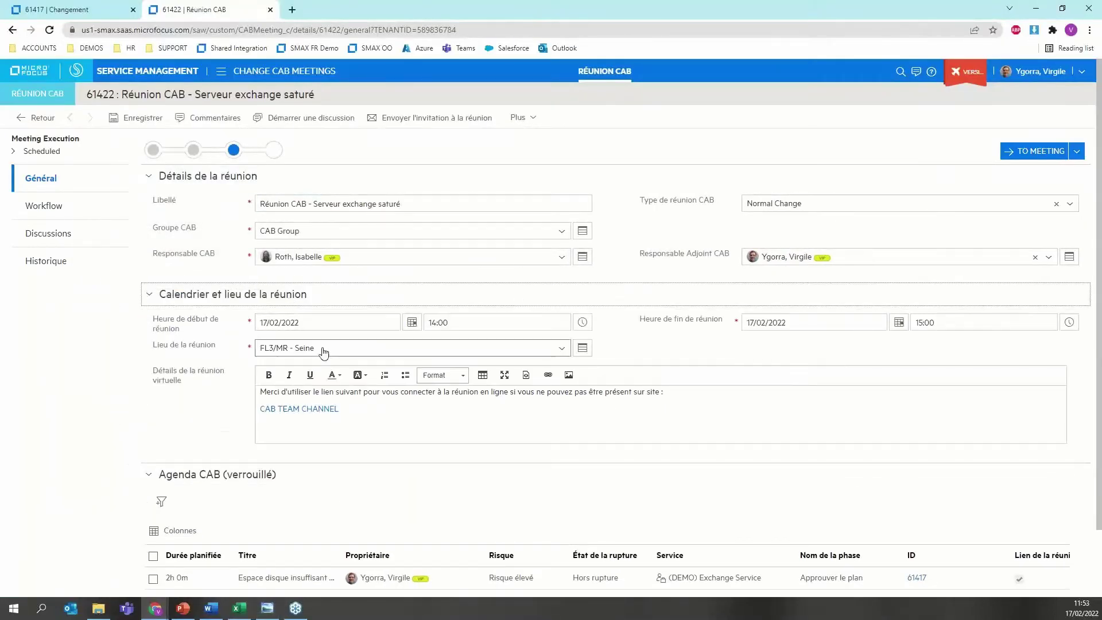
{"action": "mouse_move", "coordinate": [298, 348]}
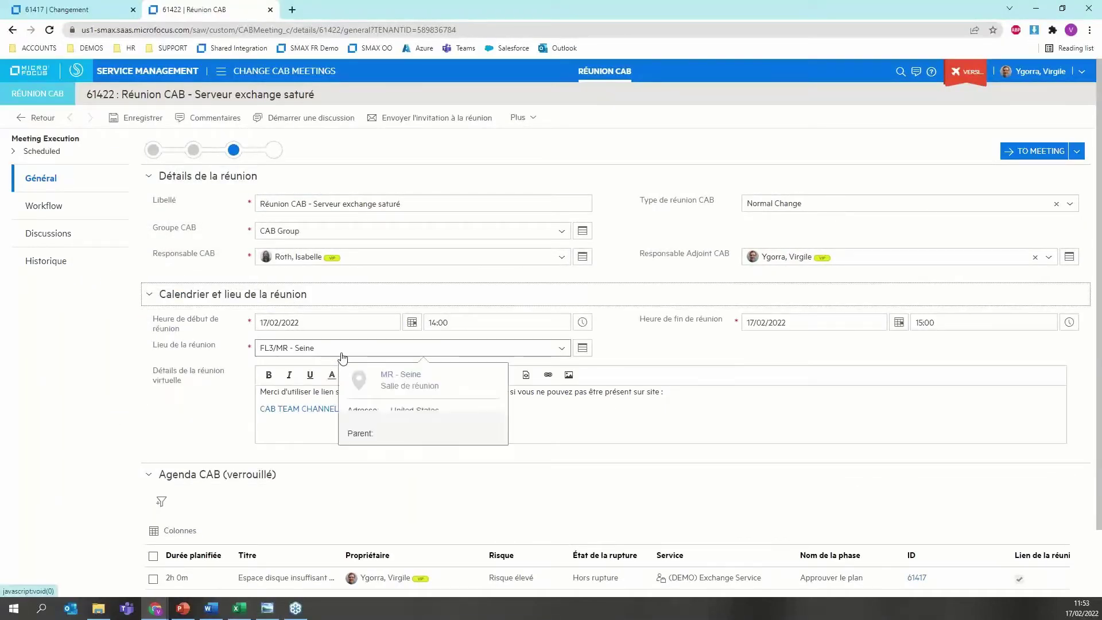
{"action": "right_click", "coordinate": [313, 409]}
{"action": "left_click", "coordinate": [407, 155]}
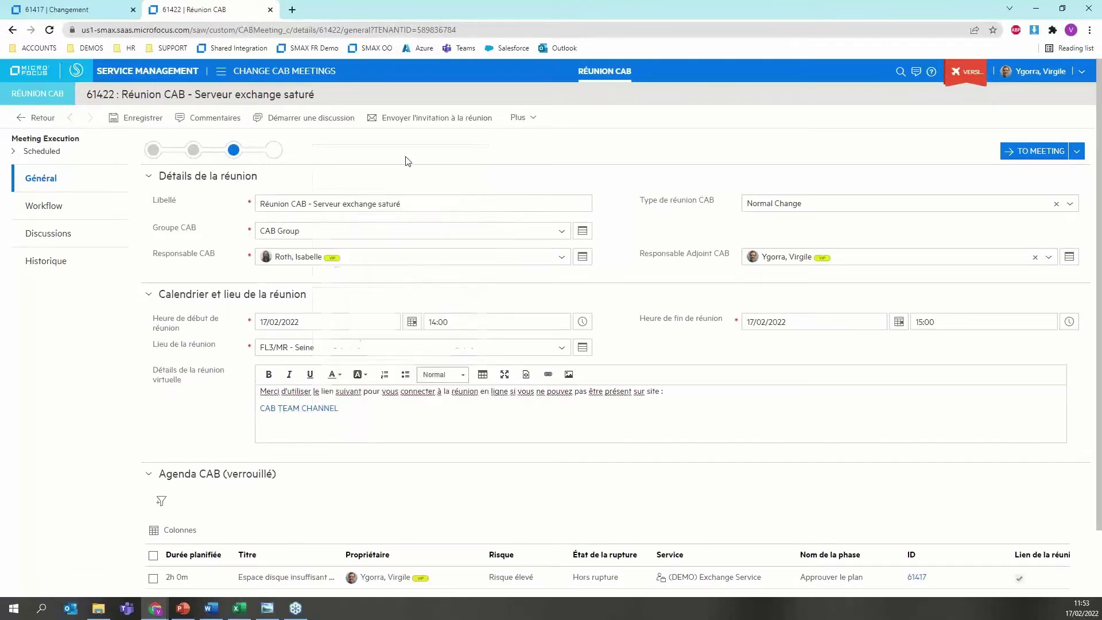
{"action": "left_click", "coordinate": [356, 6]}
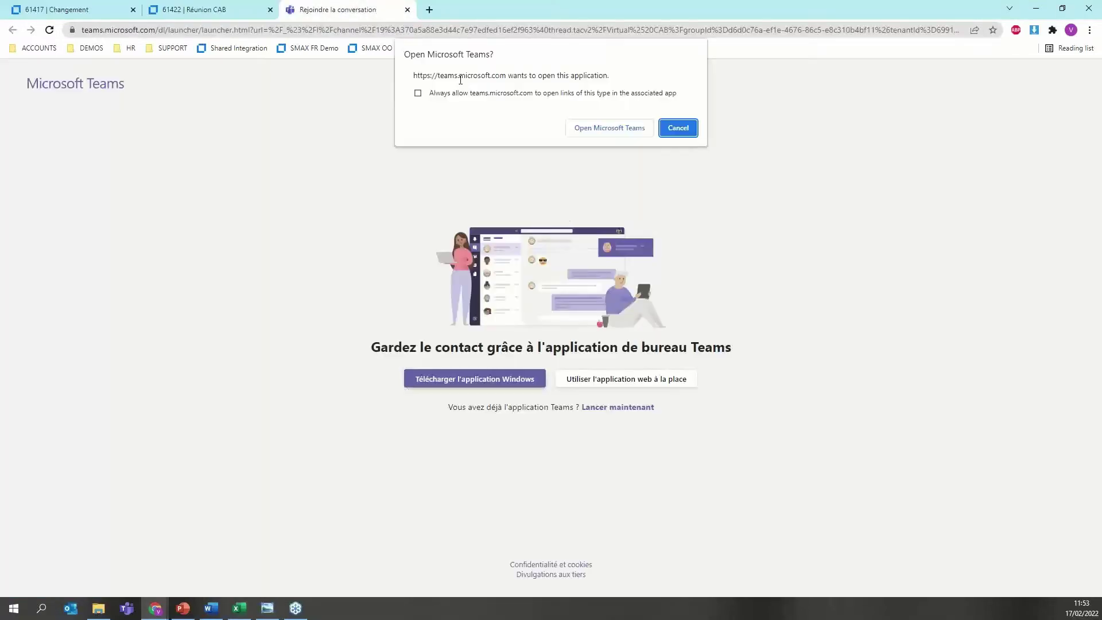
{"action": "left_click", "coordinate": [689, 131]}
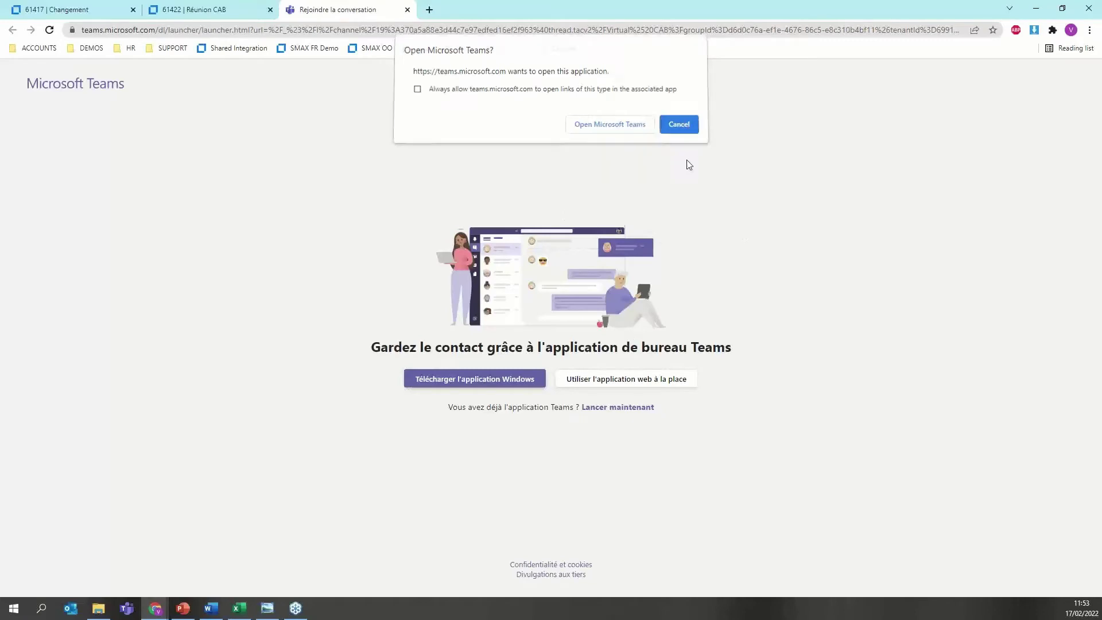
{"action": "left_click", "coordinate": [649, 377]}
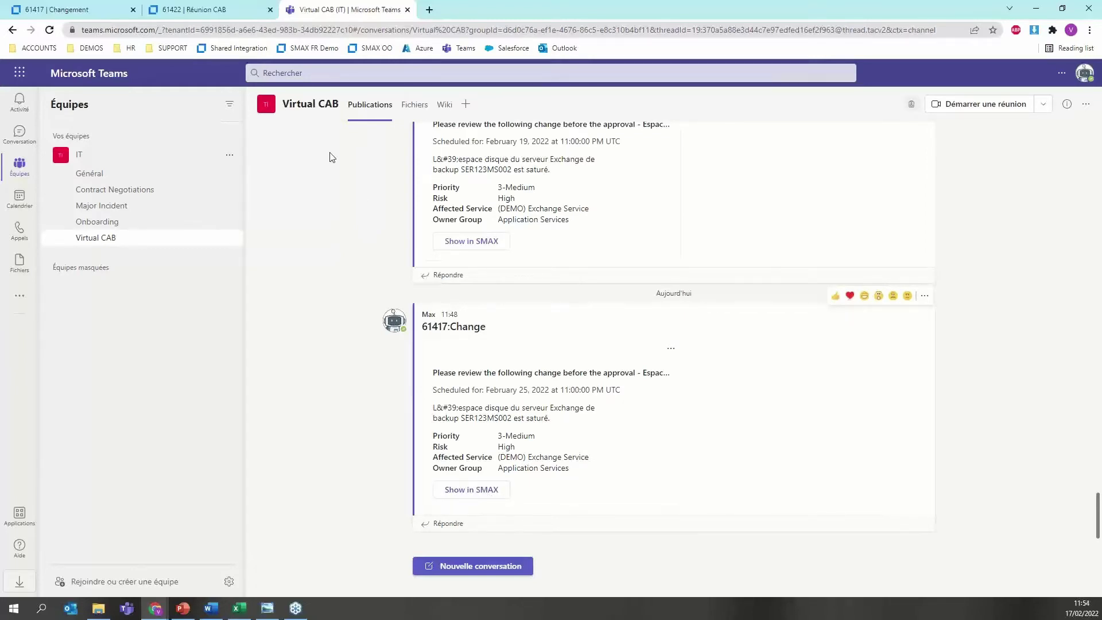
Return to the CAB meeting record and advance it through To Meeting to Completed, saving at each phase.
{"action": "left_click", "coordinate": [217, 13]}
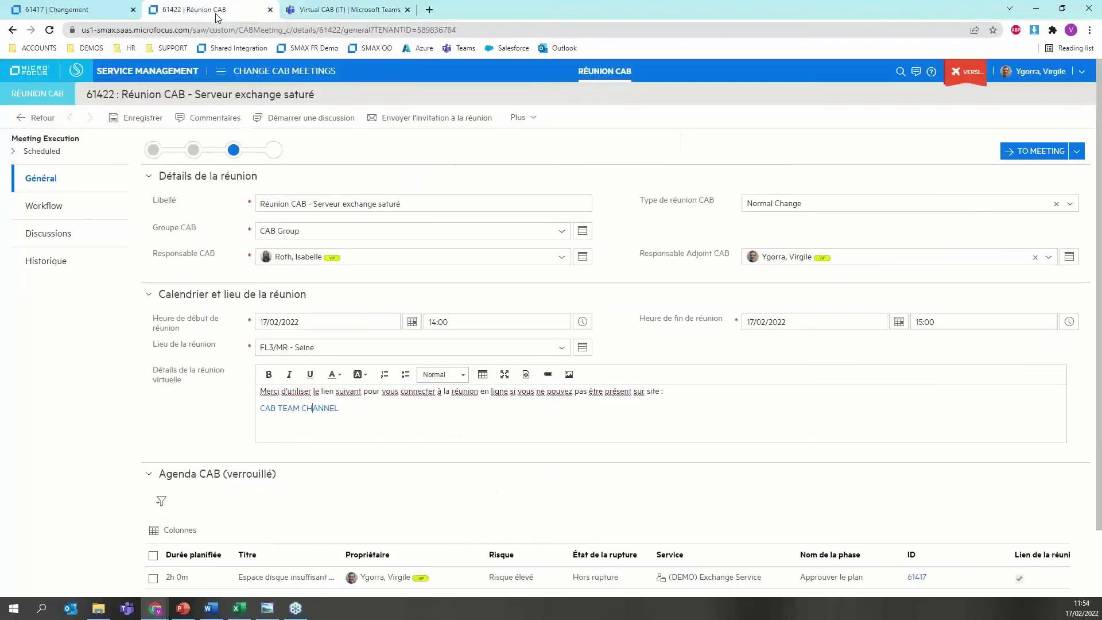
{"action": "left_click", "coordinate": [1039, 151]}
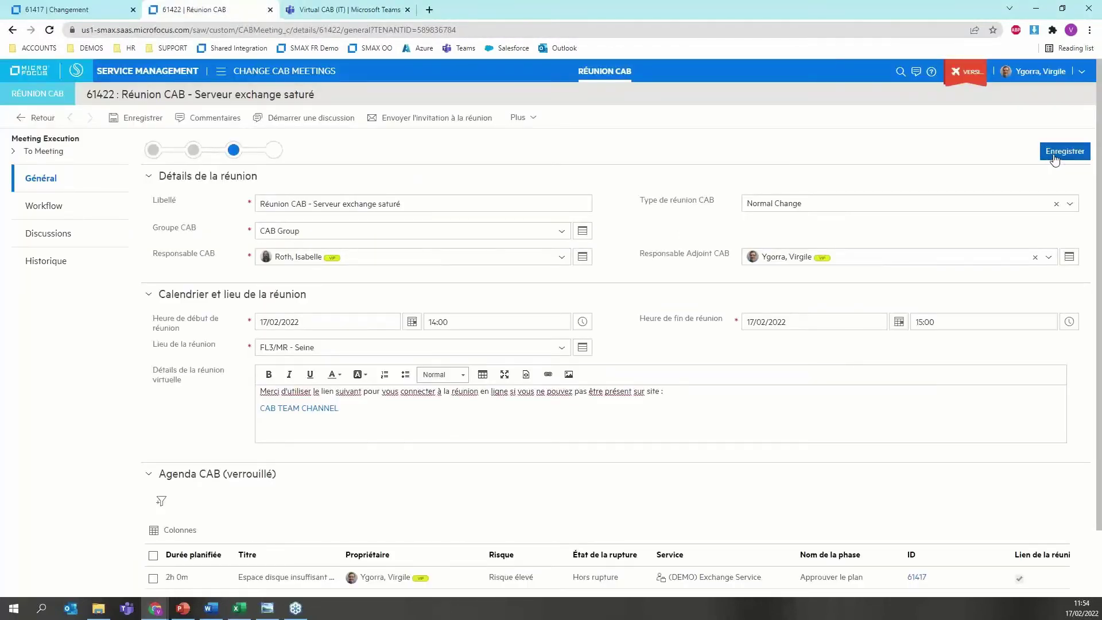
{"action": "left_click", "coordinate": [1055, 153]}
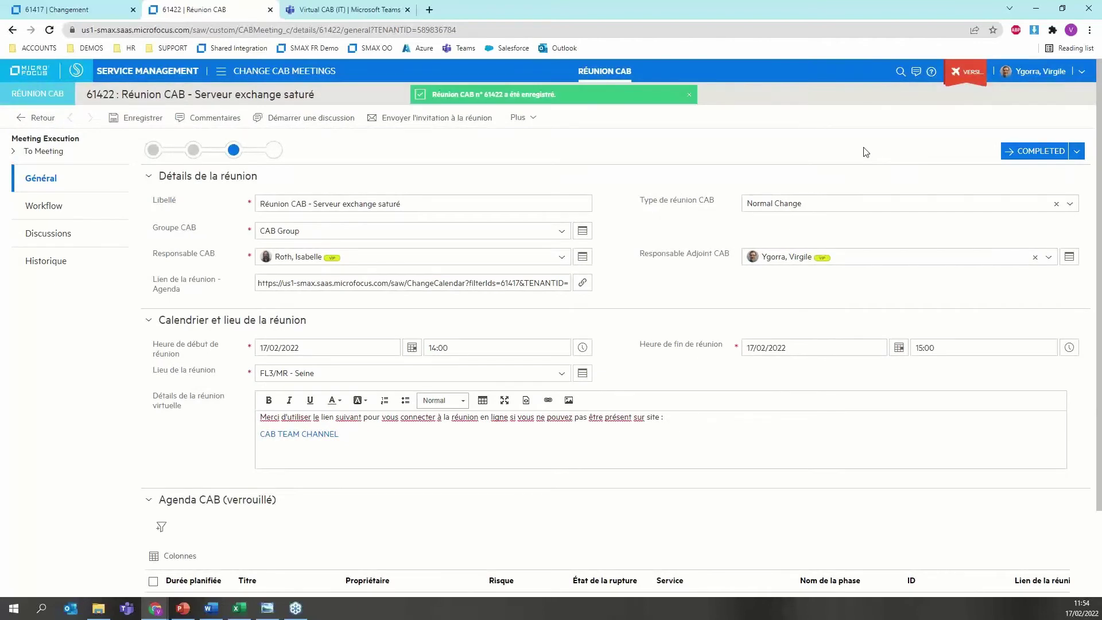
{"action": "left_click", "coordinate": [1029, 153]}
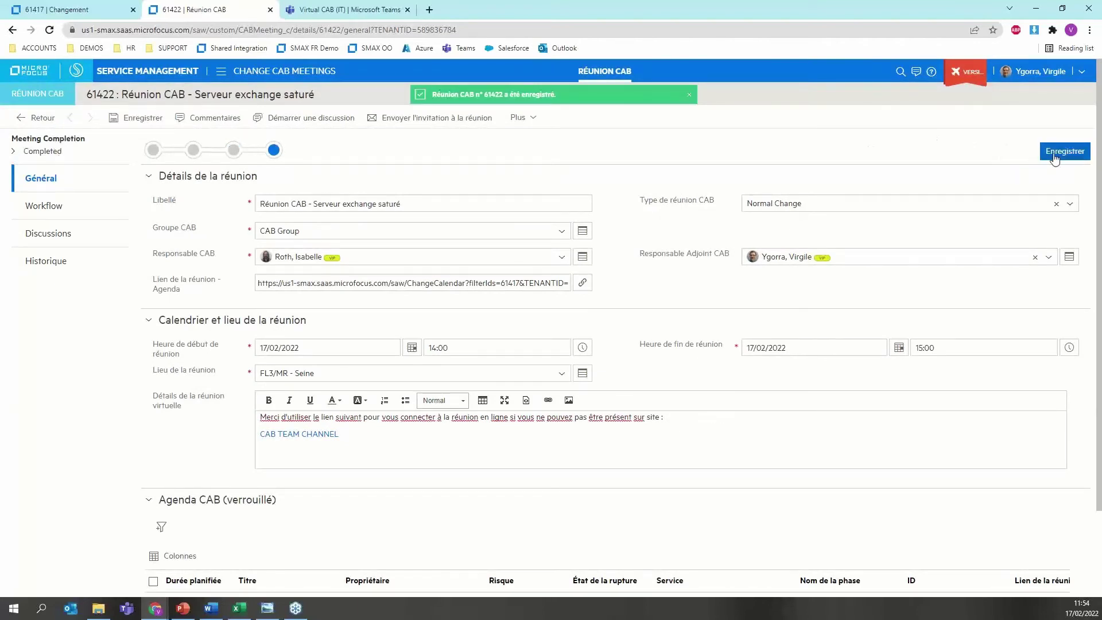
{"action": "left_click", "coordinate": [1055, 159]}
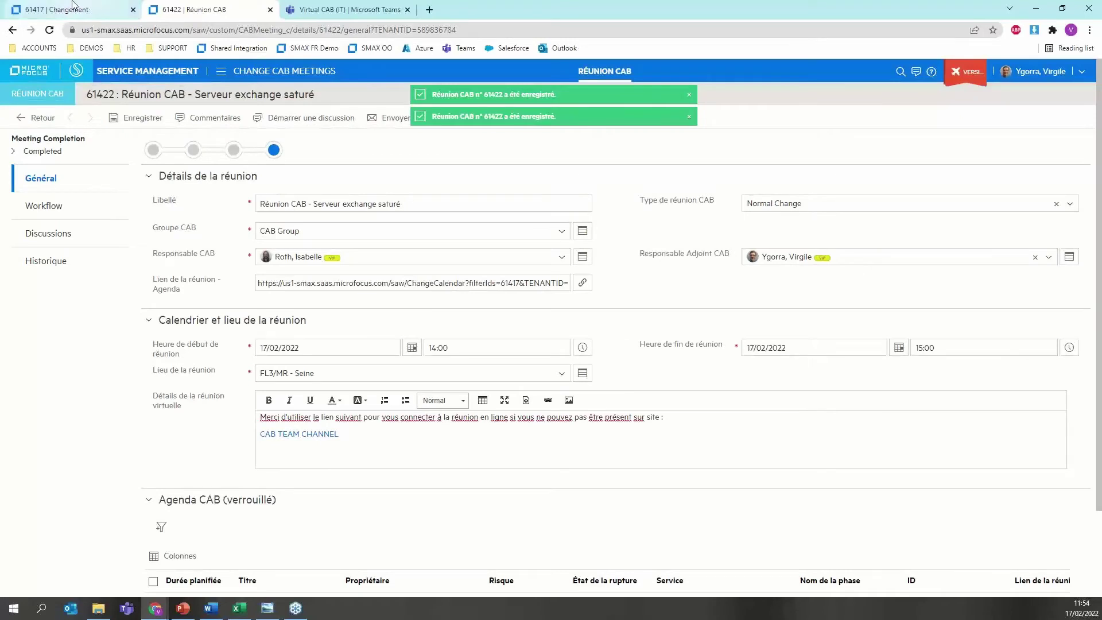
In change 61417, override all CAB Group approvals of the plan as approved and save the change.
{"action": "left_click", "coordinate": [73, 7]}
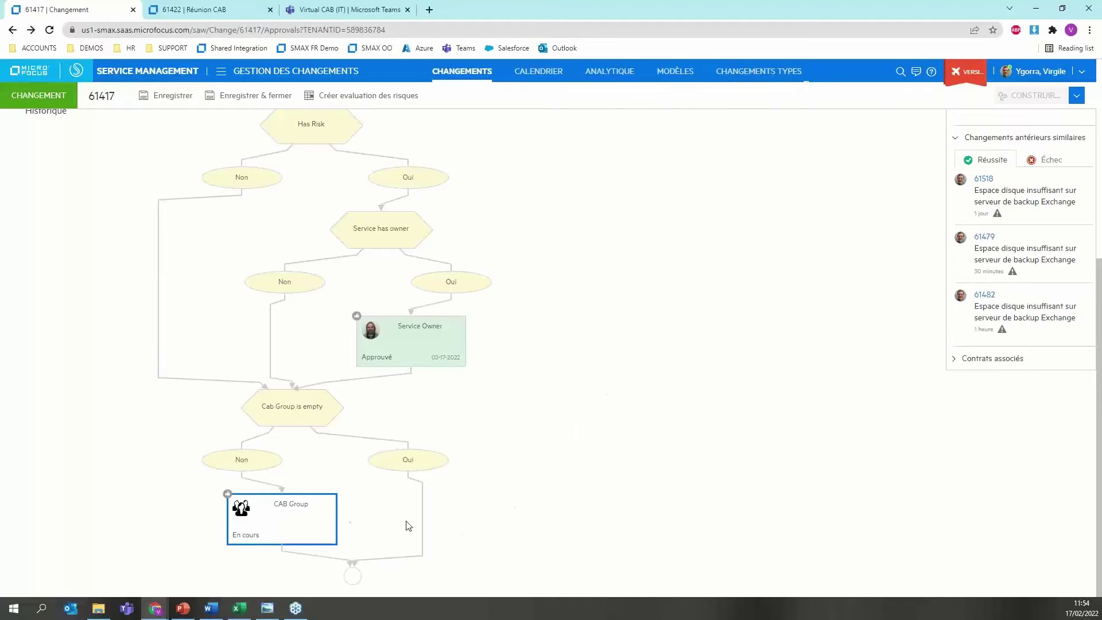
{"action": "left_click", "coordinate": [302, 516]}
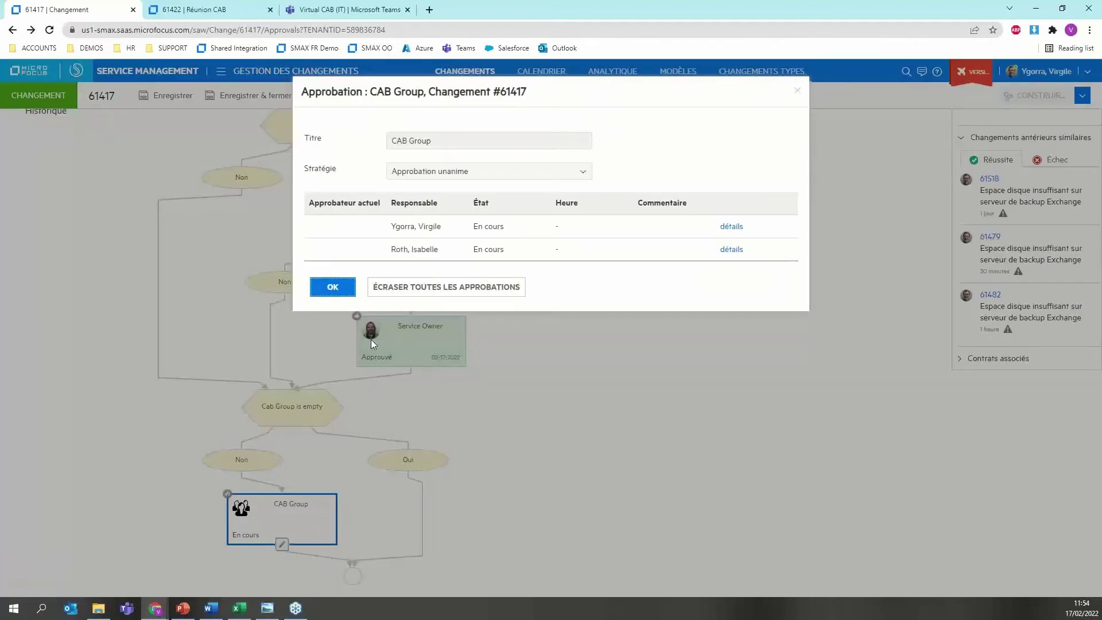
{"action": "left_click", "coordinate": [439, 288]}
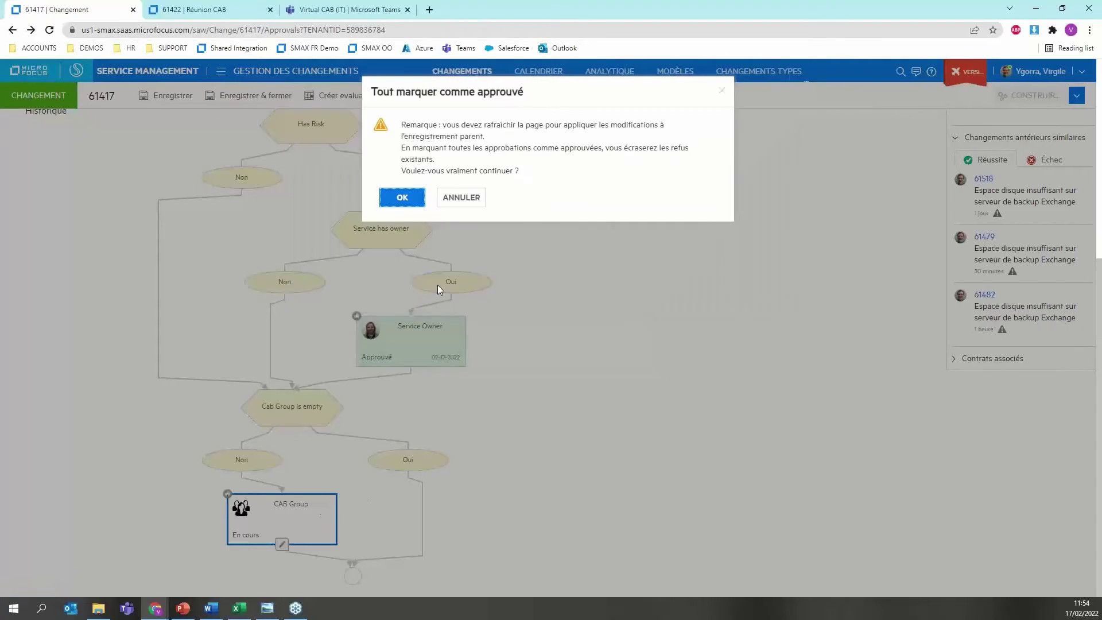
{"action": "left_click", "coordinate": [402, 201]}
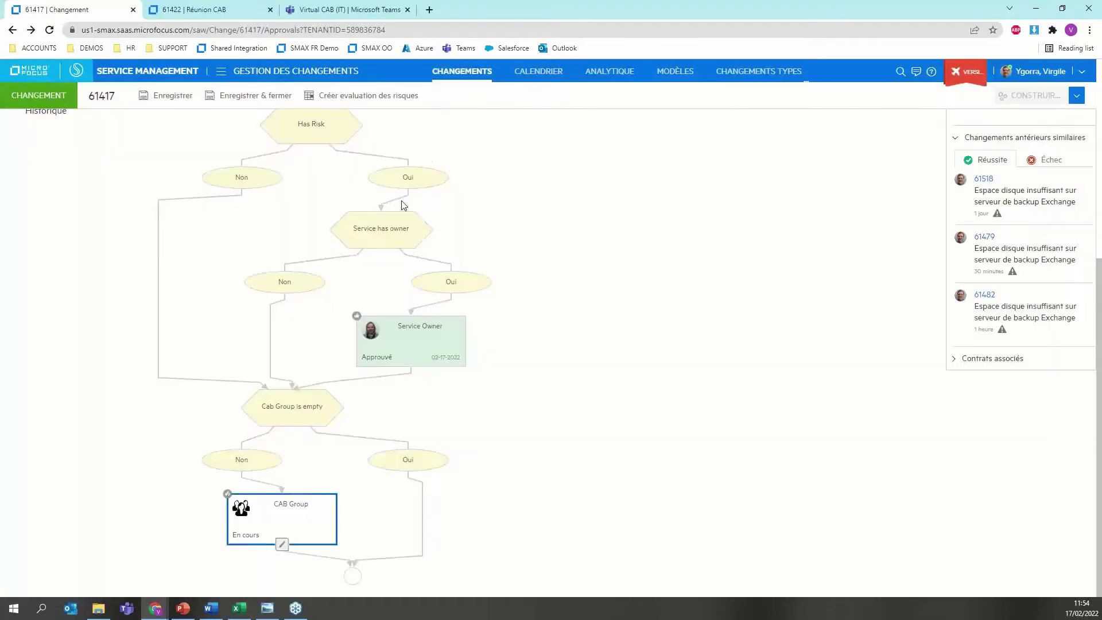
{"action": "scroll", "coordinate": [661, 256], "scroll_direction": "up", "scroll_amount": 5}
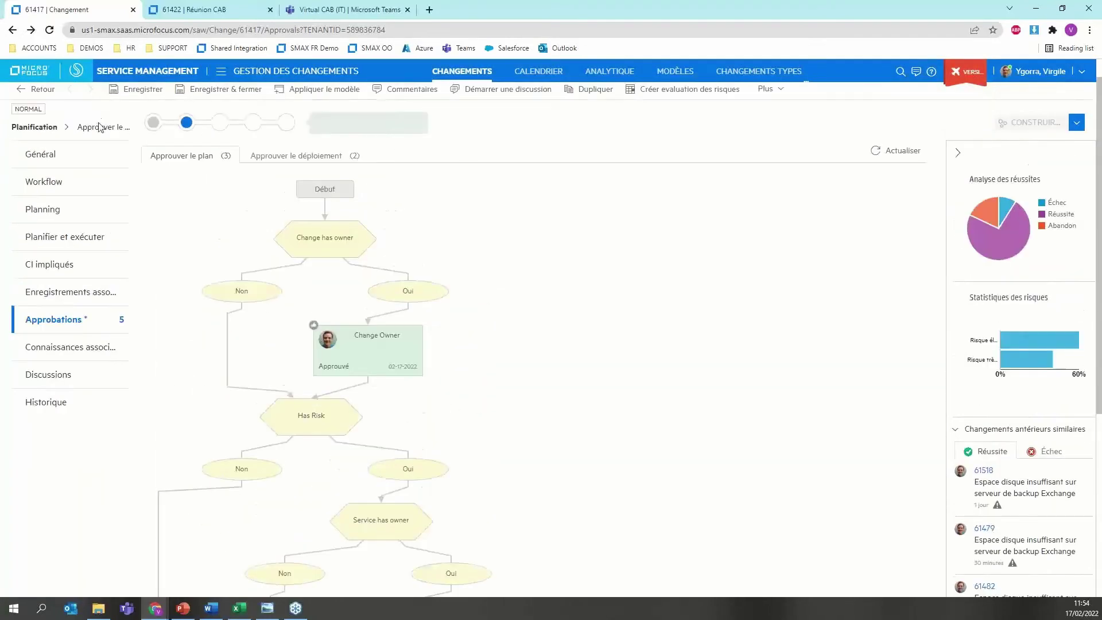
{"action": "left_click", "coordinate": [137, 117]}
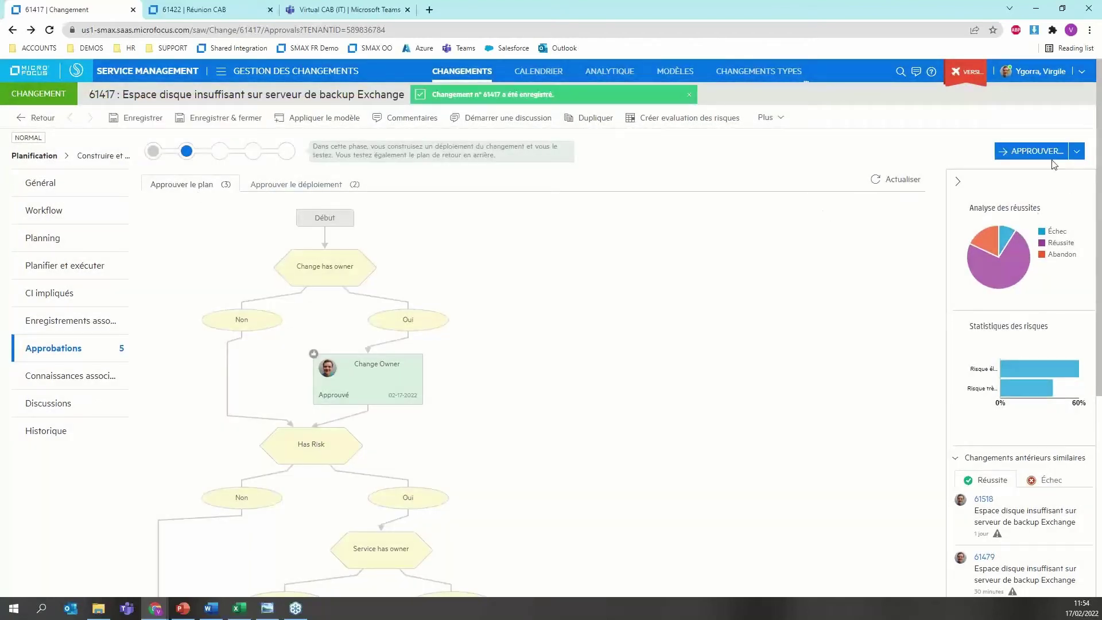
Advance the change to the deployment approval phase, save it and open the Approuver le déploiement approval flow.
{"action": "left_click", "coordinate": [1044, 156]}
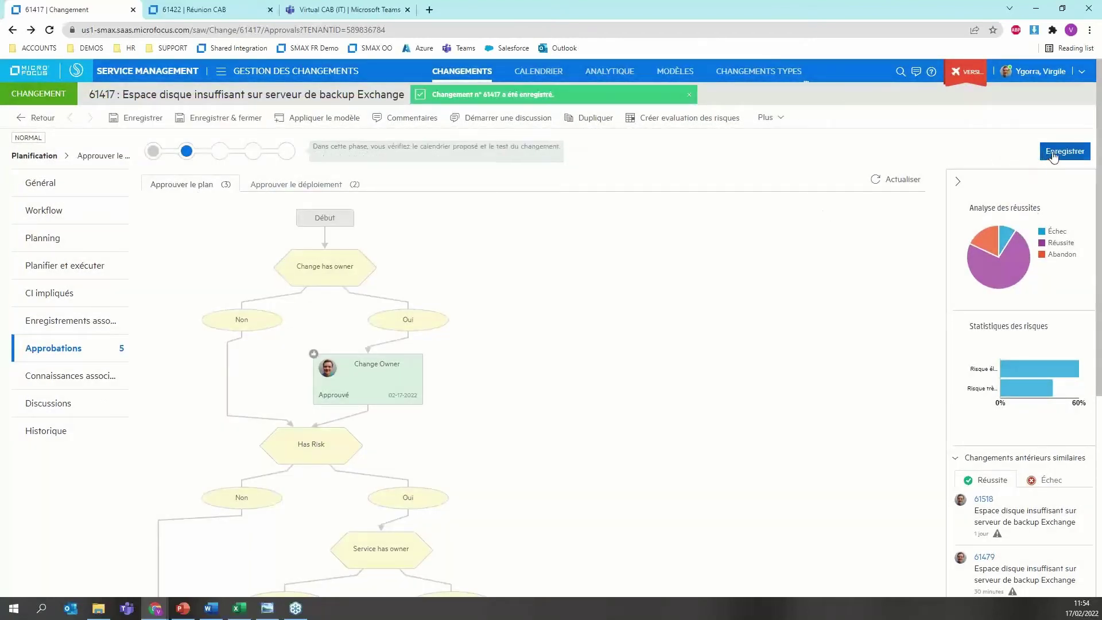
{"action": "left_click", "coordinate": [1054, 154]}
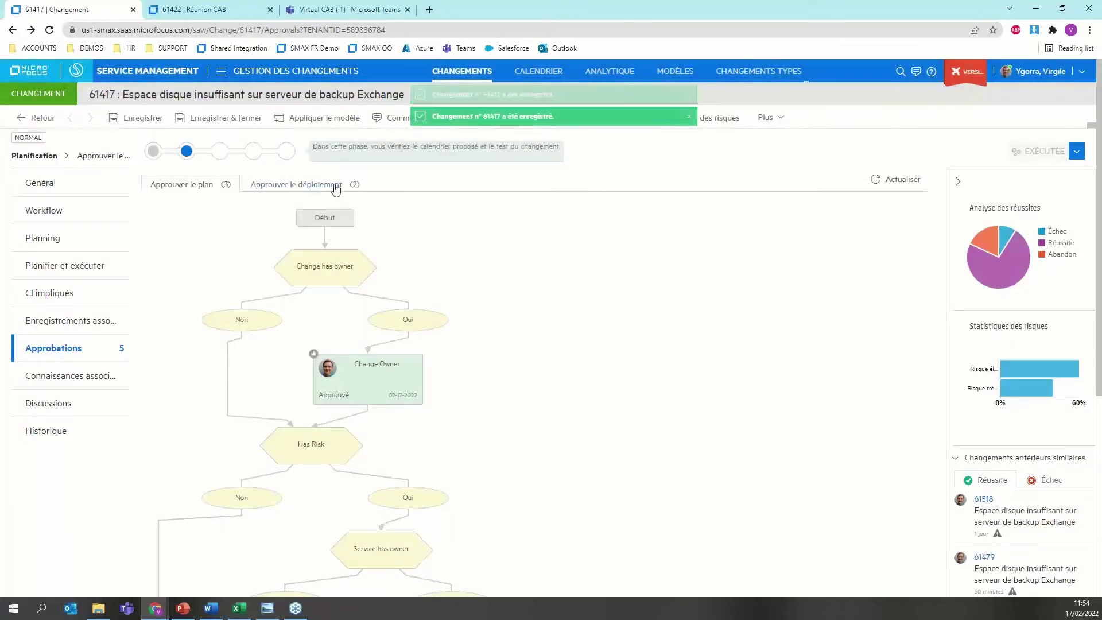
{"action": "left_click", "coordinate": [335, 187]}
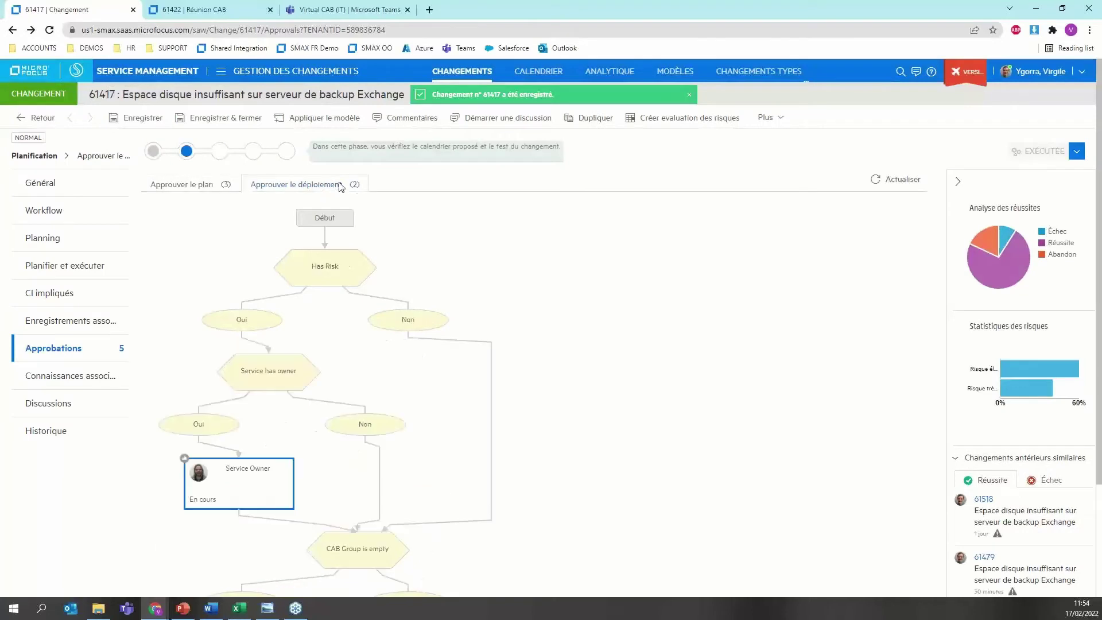
Override all Service Owner approvals of the deployment as approved and refresh the approval flow.
{"action": "scroll", "coordinate": [595, 256], "scroll_direction": "down", "scroll_amount": 1}
{"action": "mouse_move", "coordinate": [286, 423]}
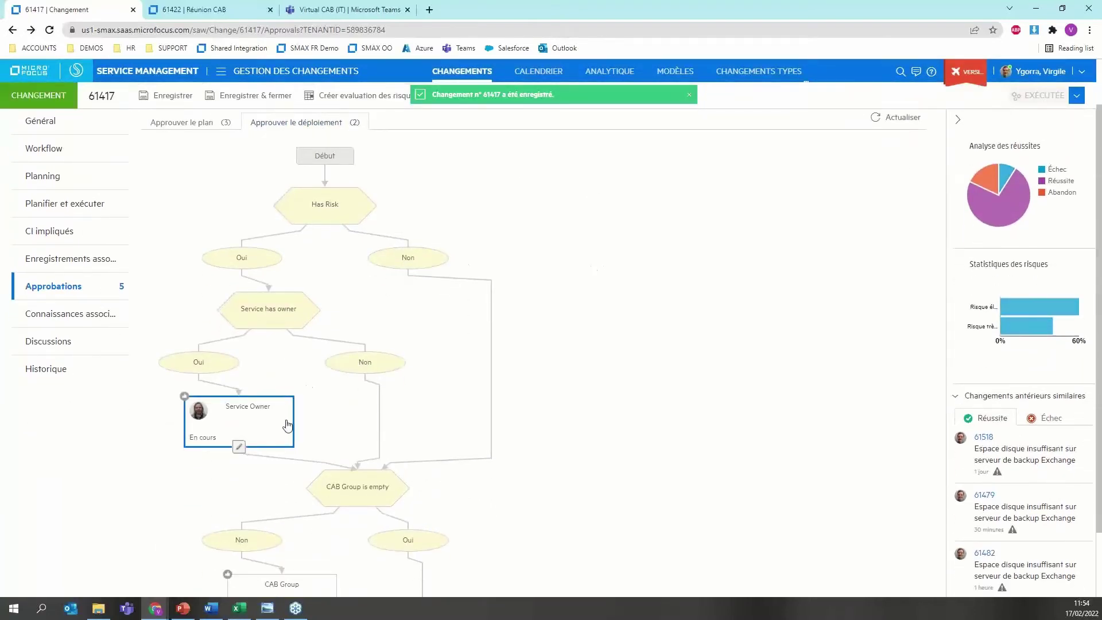
{"action": "scroll", "coordinate": [270, 425], "scroll_direction": "down", "scroll_amount": 1}
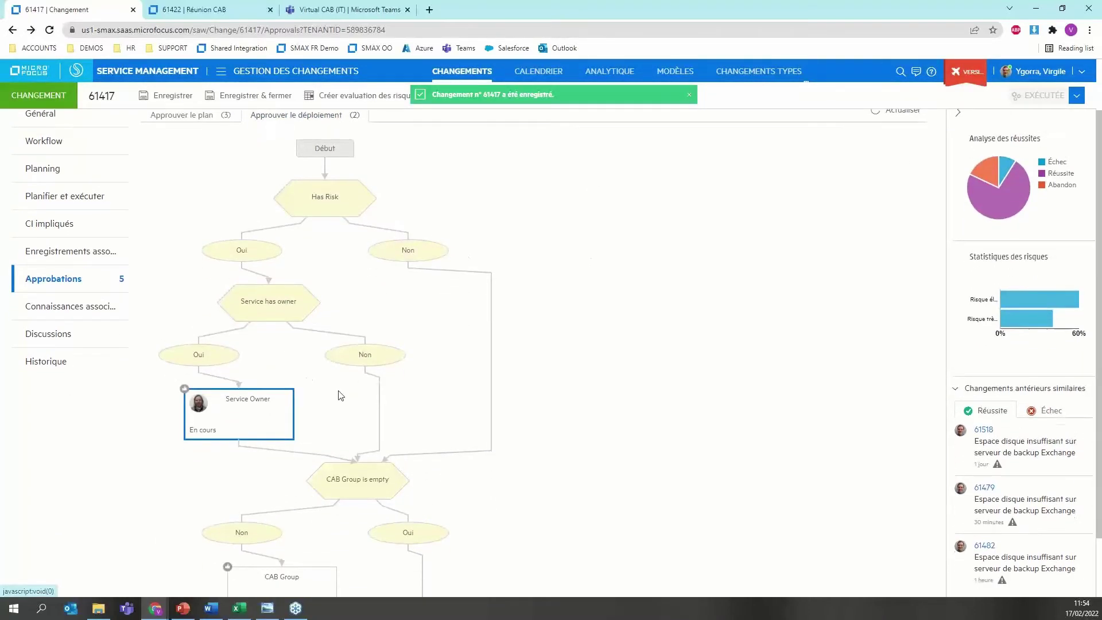
{"action": "left_click", "coordinate": [258, 363]}
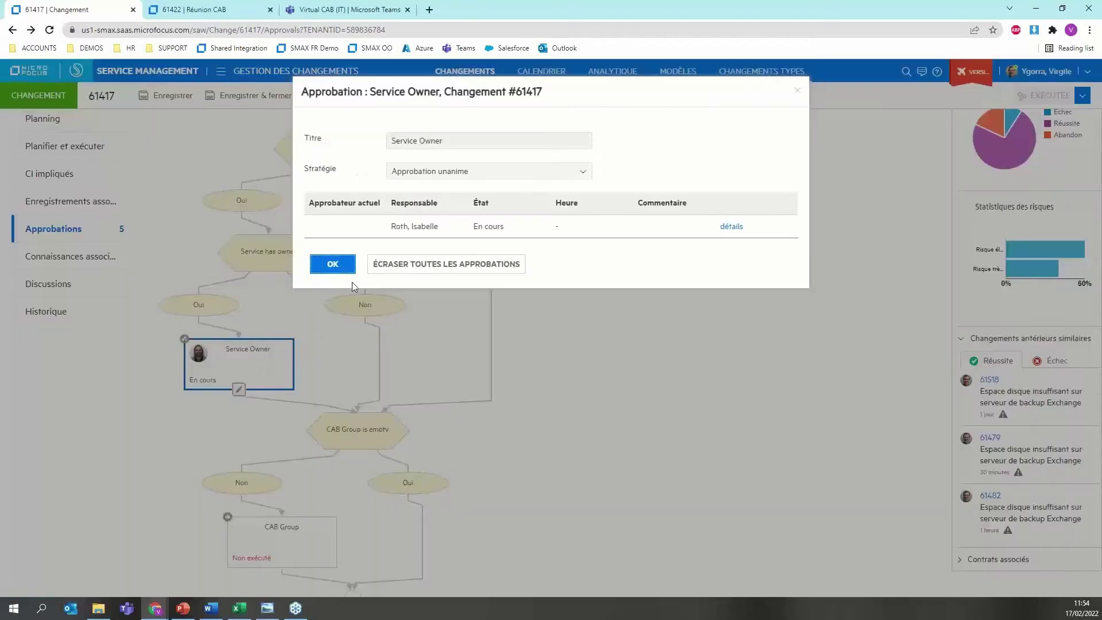
{"action": "left_click", "coordinate": [428, 261]}
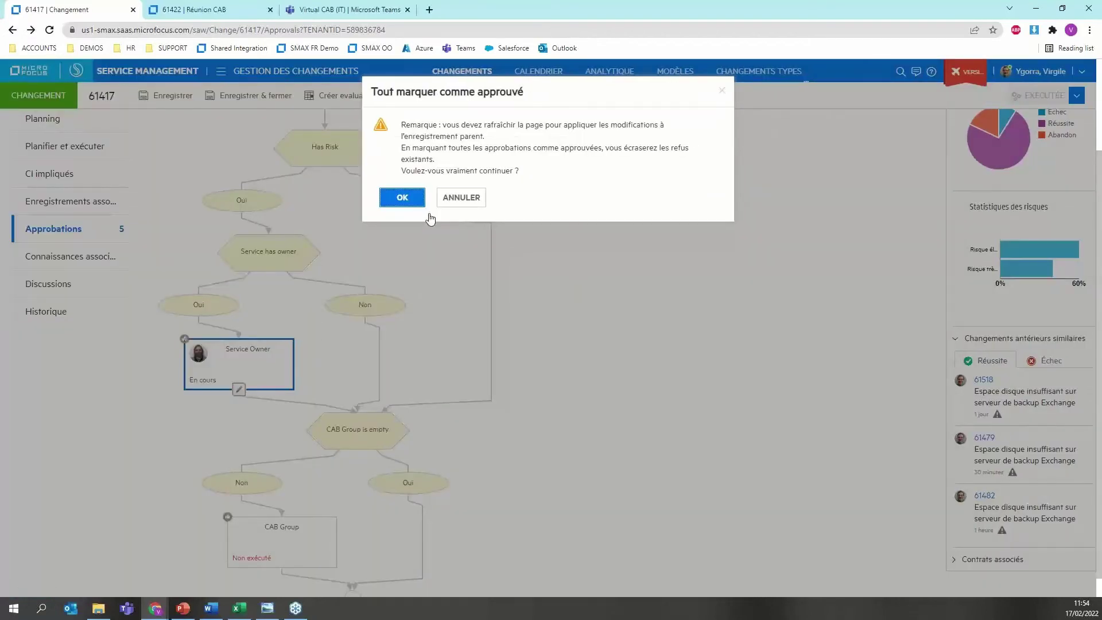
{"action": "left_click", "coordinate": [402, 198]}
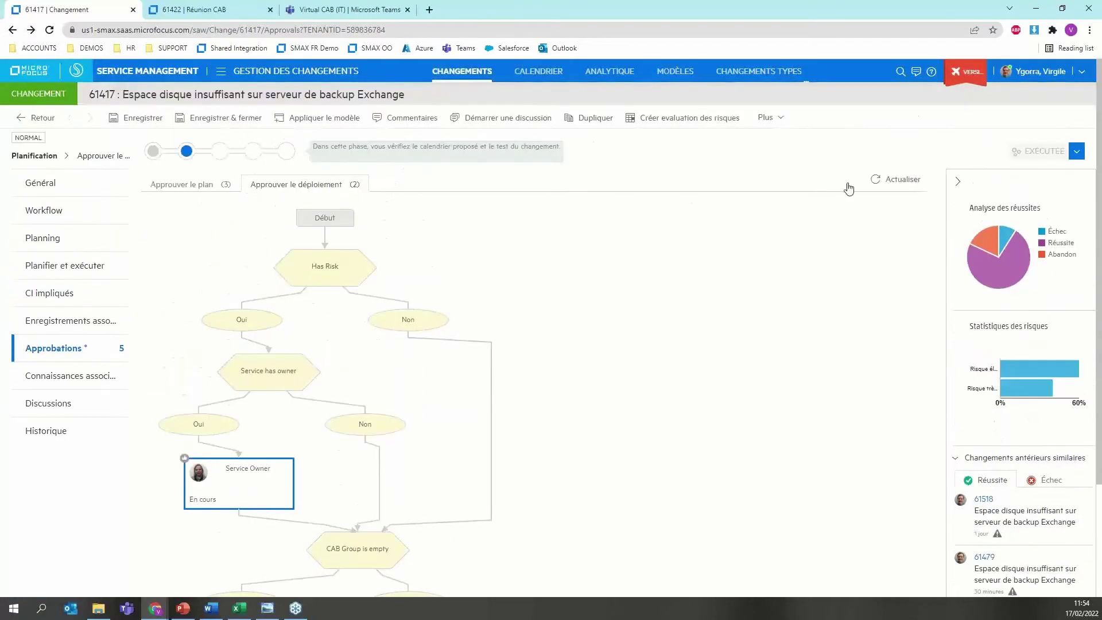
{"action": "left_click", "coordinate": [895, 179]}
Override all CAB Group approvals of the deployment as approved and save the change.
{"action": "scroll", "coordinate": [534, 432], "scroll_direction": "down", "scroll_amount": 3}
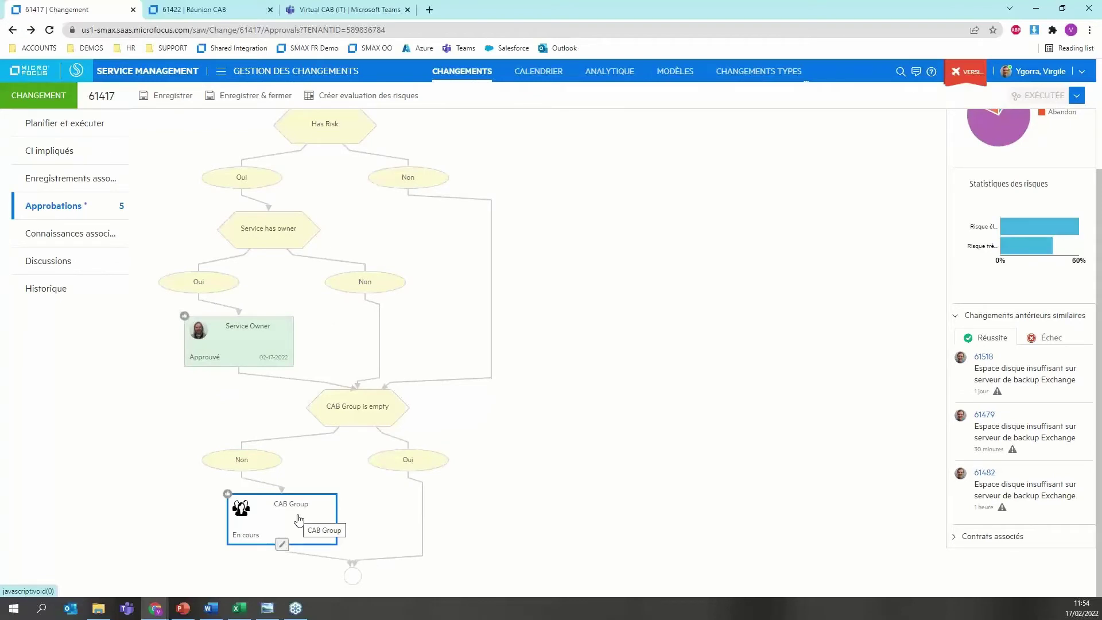
{"action": "left_click", "coordinate": [298, 520]}
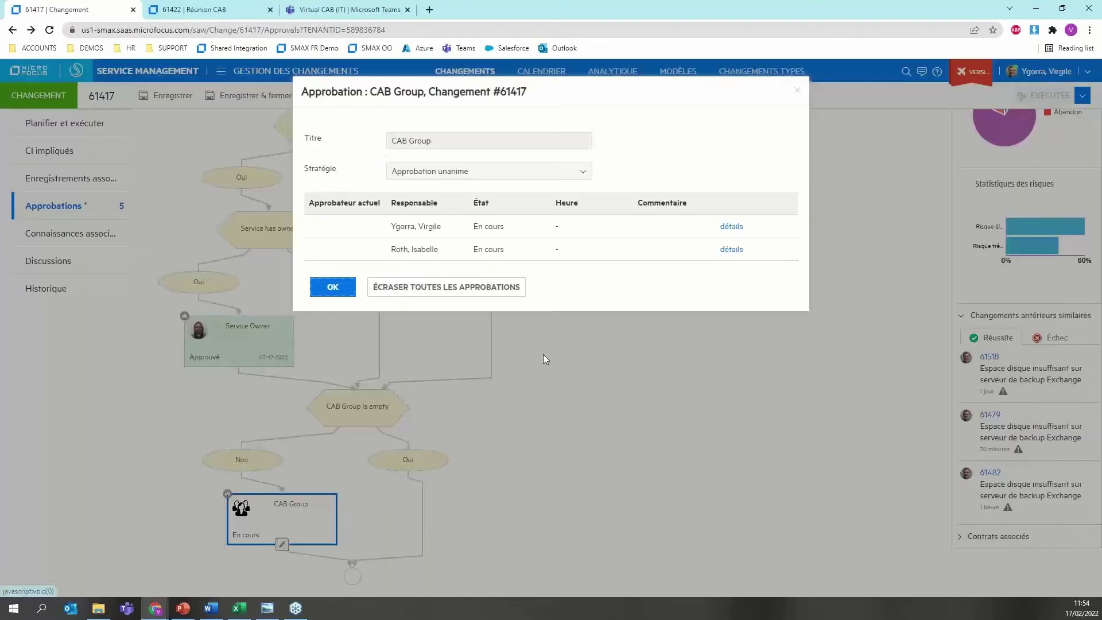
{"action": "left_click", "coordinate": [497, 291]}
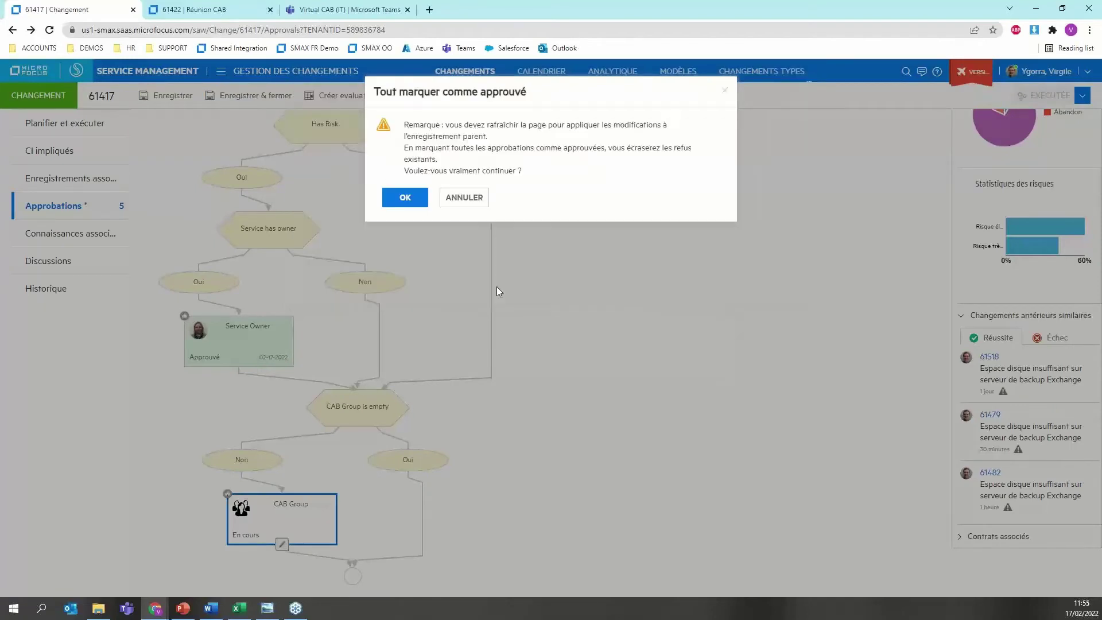
{"action": "left_click", "coordinate": [403, 198]}
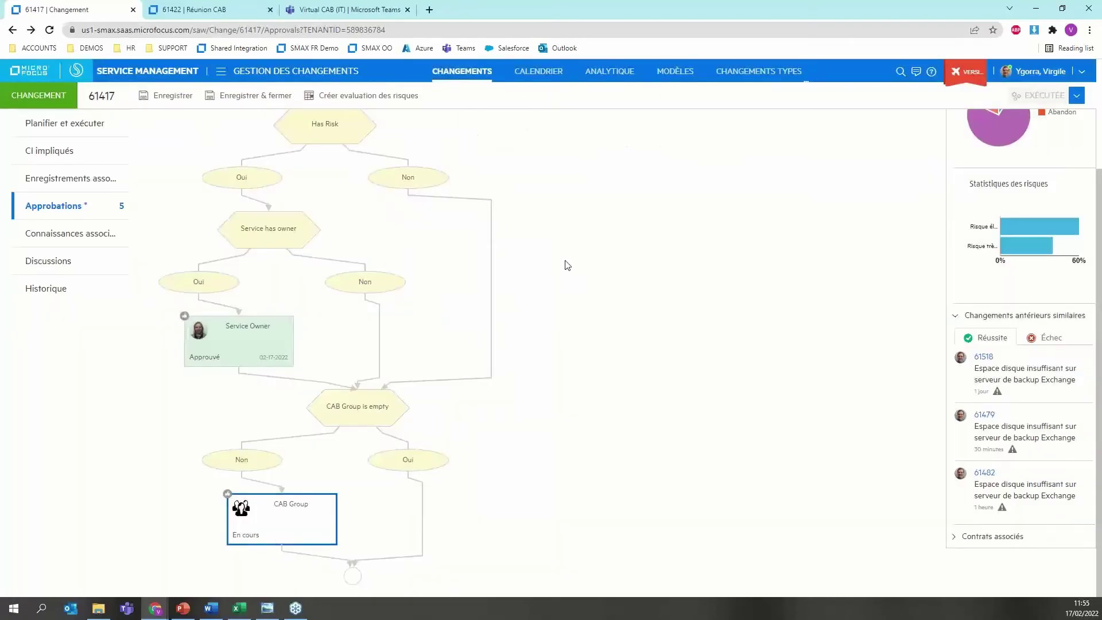
{"action": "scroll", "coordinate": [567, 264], "scroll_direction": "up", "scroll_amount": 3}
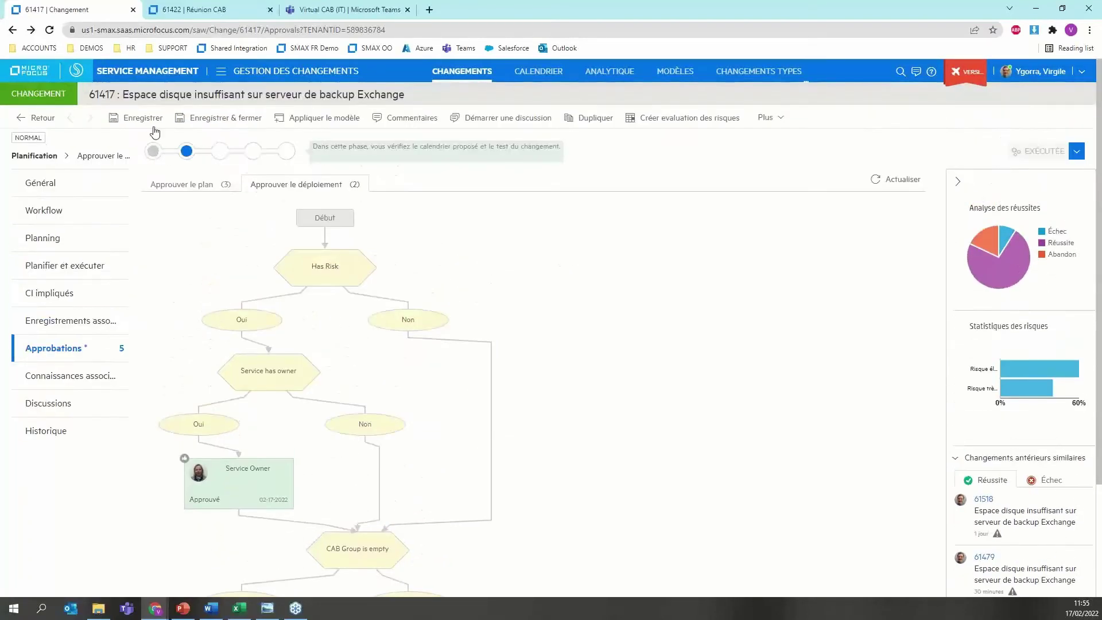
{"action": "left_click", "coordinate": [143, 118]}
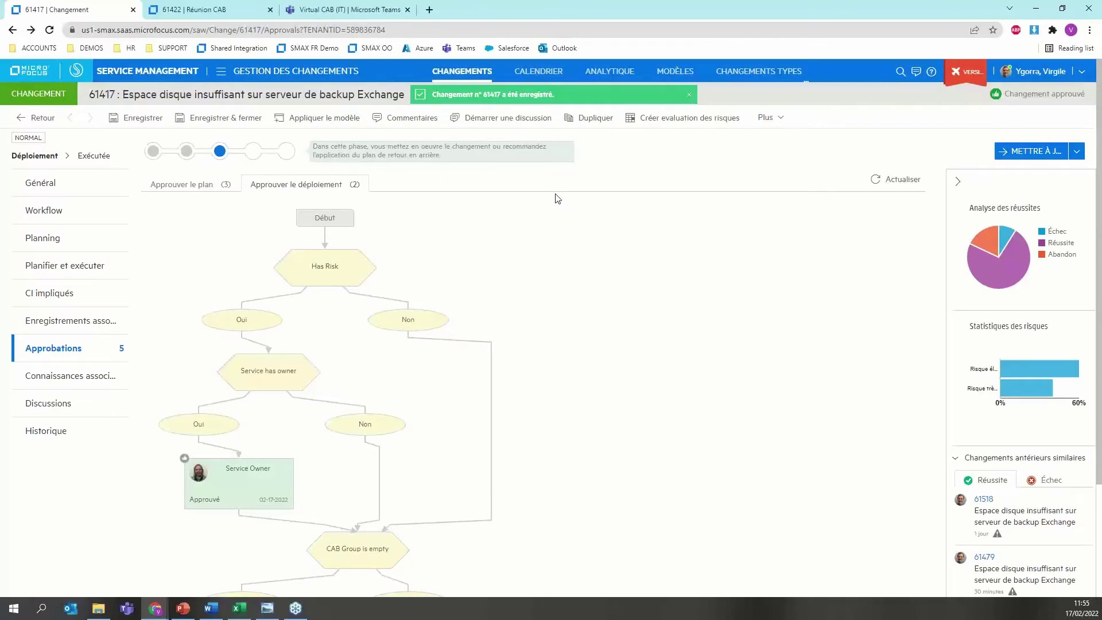
Examine the deployment phase in the change's workflow and the Exécutée tasks in its task plan.
{"action": "left_click", "coordinate": [65, 211]}
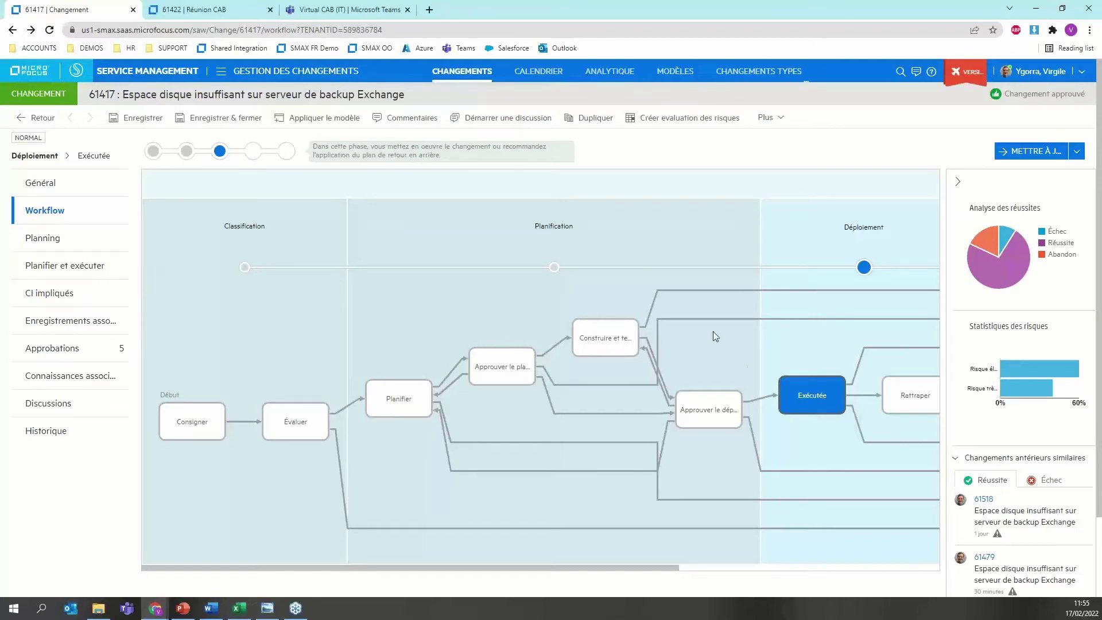
{"action": "left_click_drag", "start_coordinate": [676, 572], "coordinate": [749, 574]}
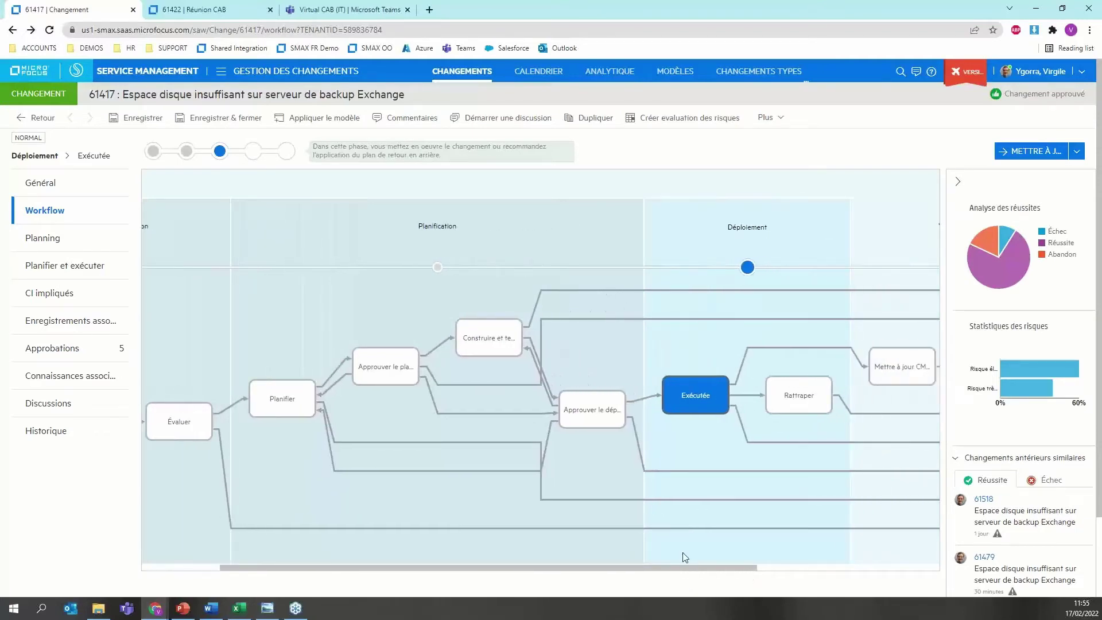
{"action": "left_click", "coordinate": [75, 267]}
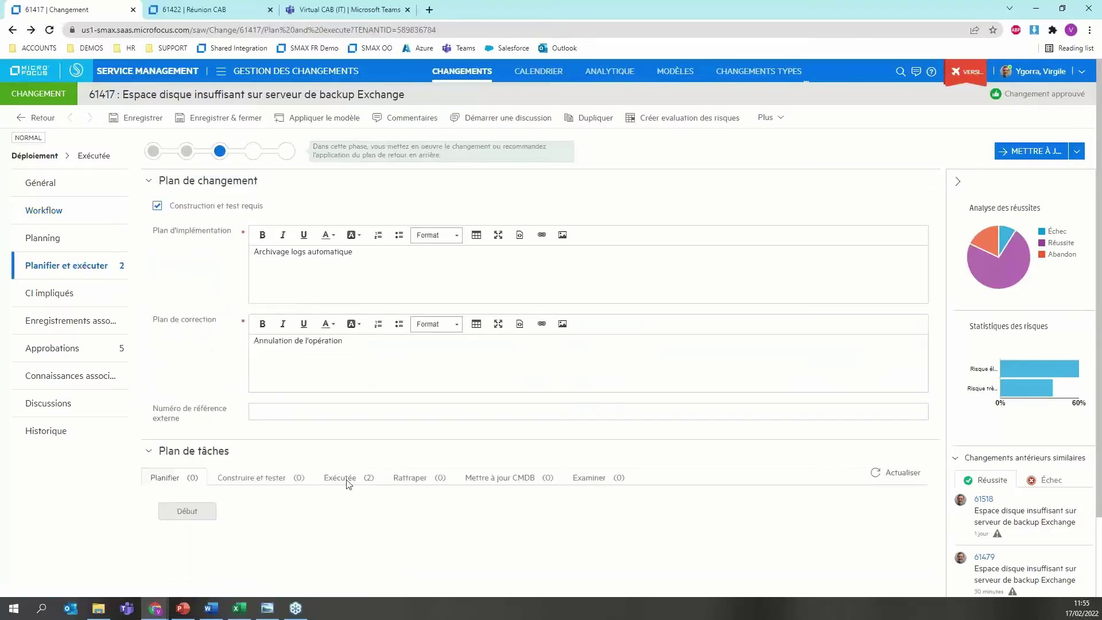
{"action": "left_click", "coordinate": [348, 484]}
{"action": "scroll", "coordinate": [436, 385], "scroll_direction": "down", "scroll_amount": 2}
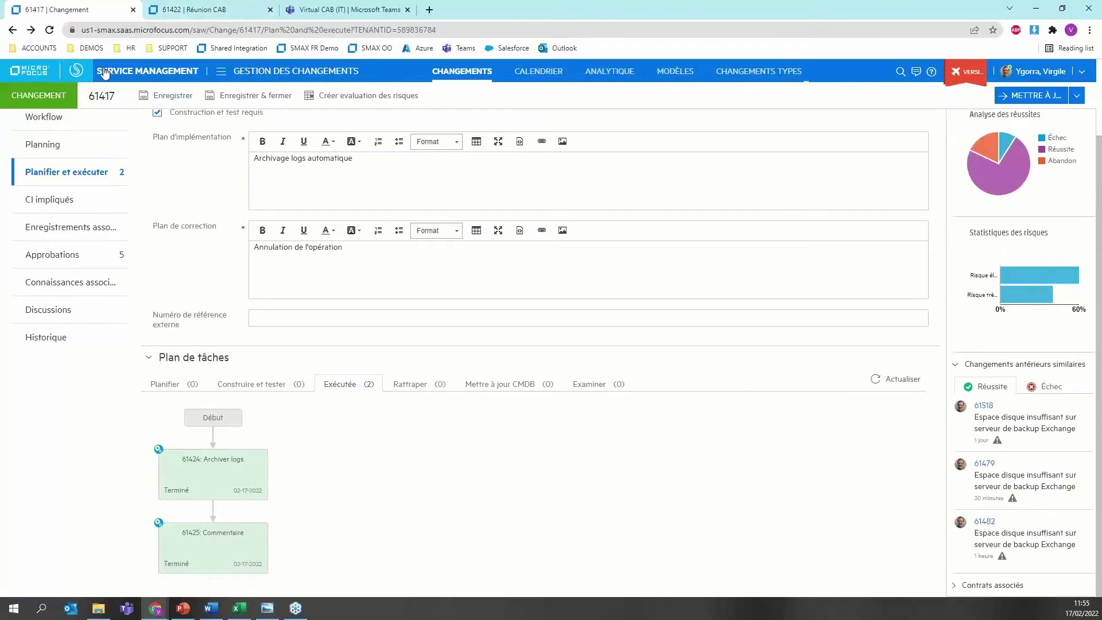
Reload the change record and read the resolution activity in its comments.
{"action": "left_click", "coordinate": [50, 30]}
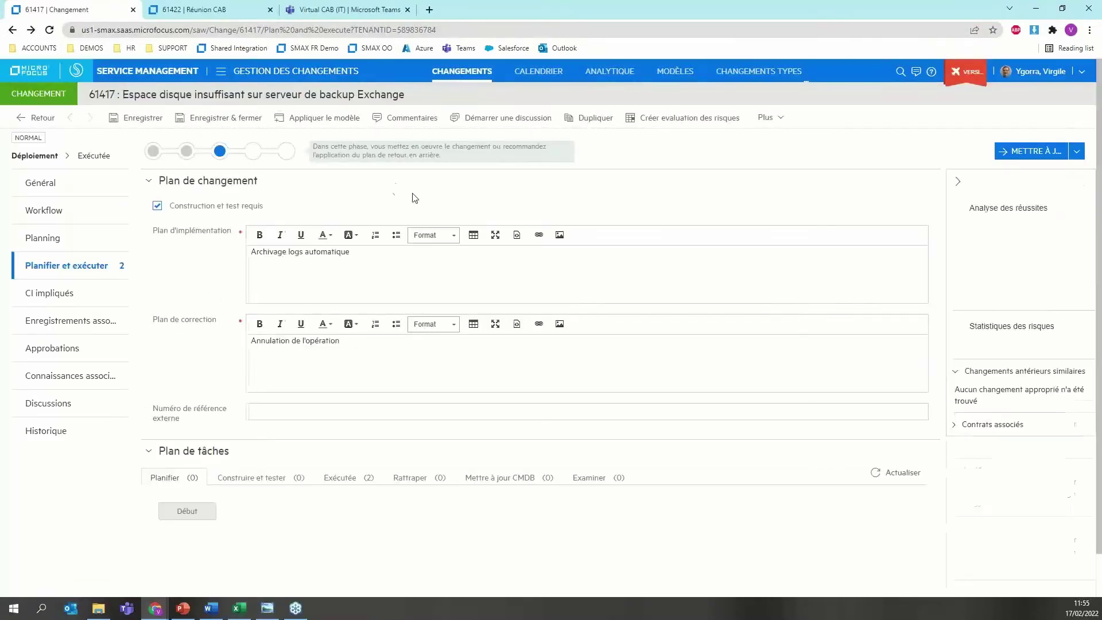
{"action": "left_click", "coordinate": [418, 119]}
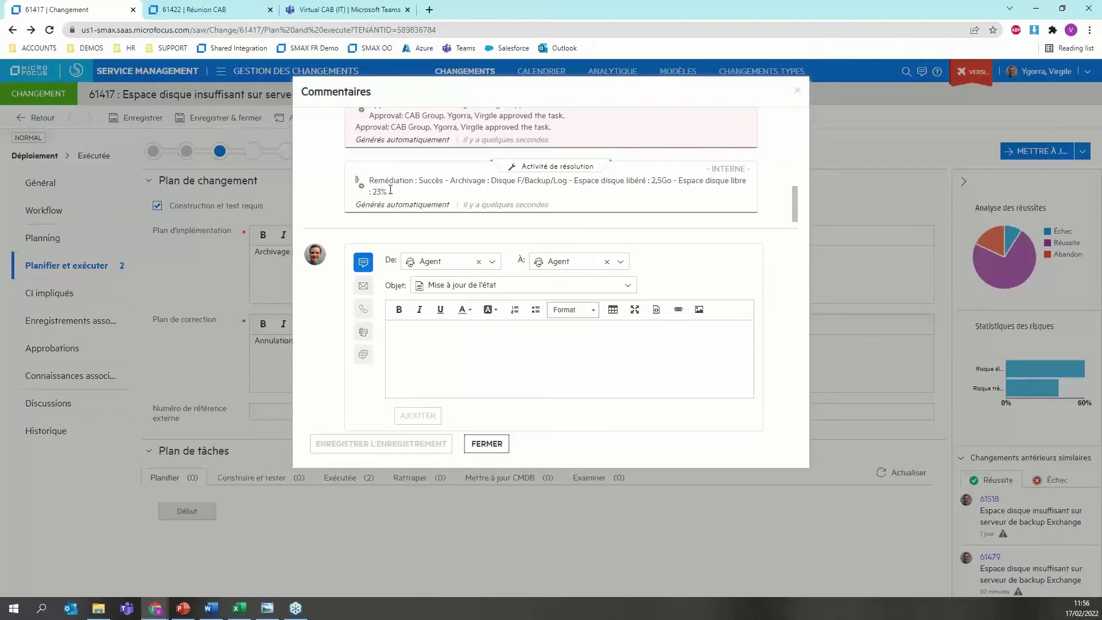
{"action": "left_click", "coordinate": [498, 439]}
In the change's schedule, set the actual start to 17/02/2022 at 12:00.
{"action": "left_click", "coordinate": [58, 239]}
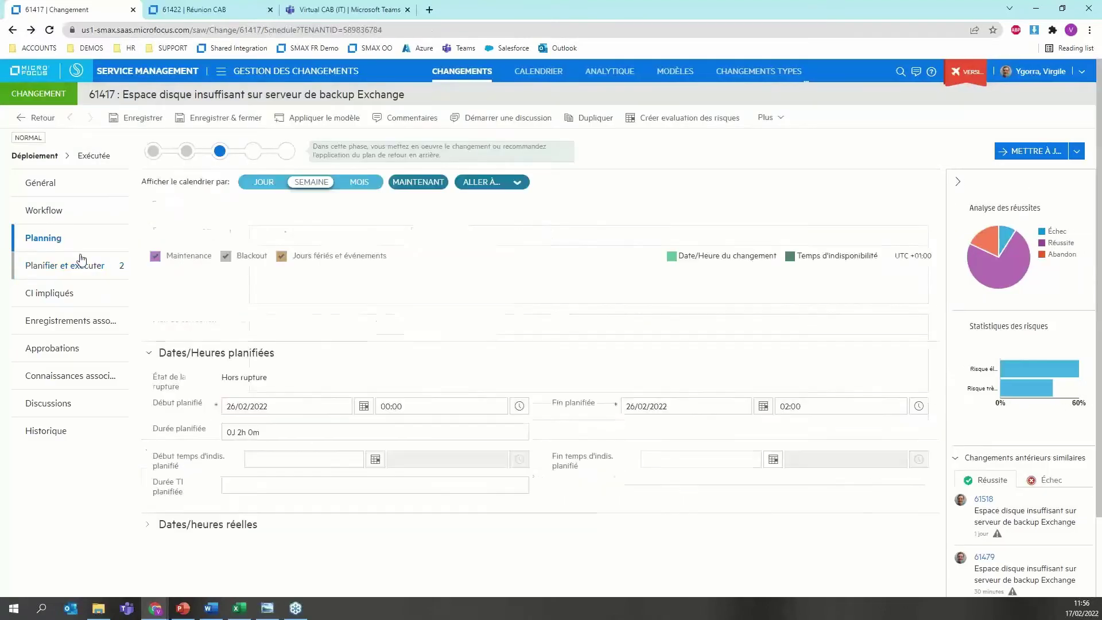
{"action": "scroll", "coordinate": [217, 525], "scroll_direction": "down", "scroll_amount": 2}
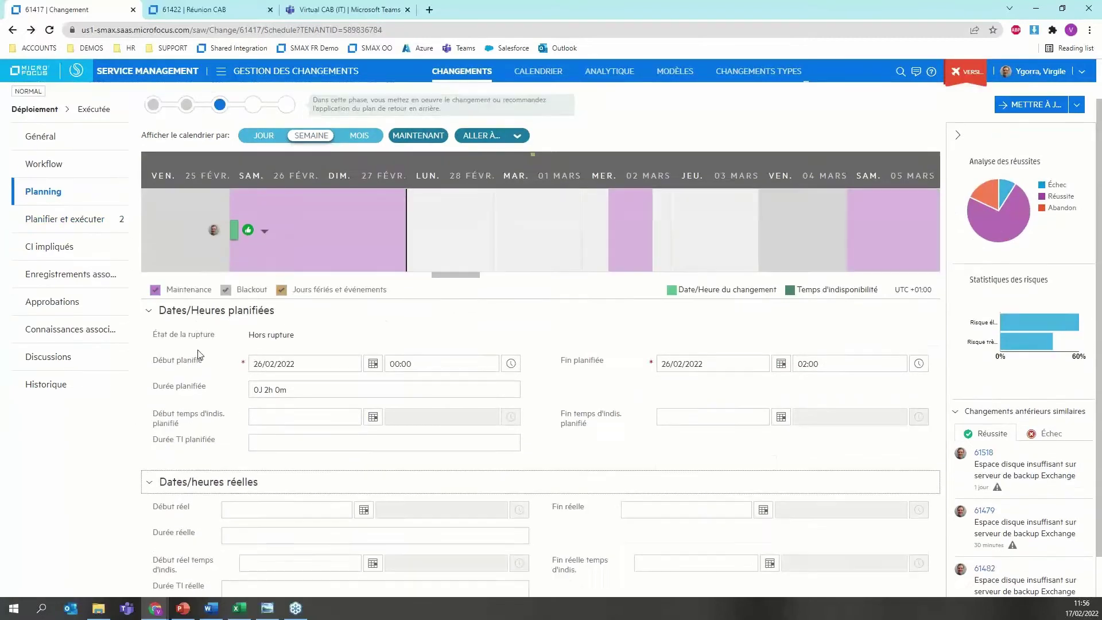
{"action": "left_click", "coordinate": [364, 460]}
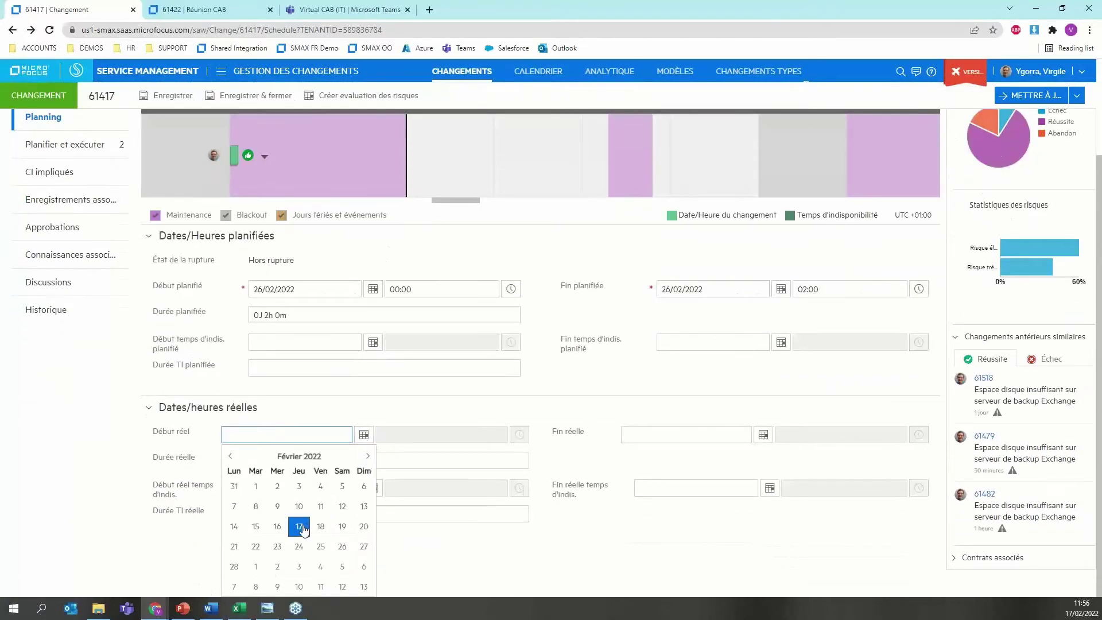
{"action": "left_click", "coordinate": [299, 525]}
{"action": "left_click", "coordinate": [389, 460]}
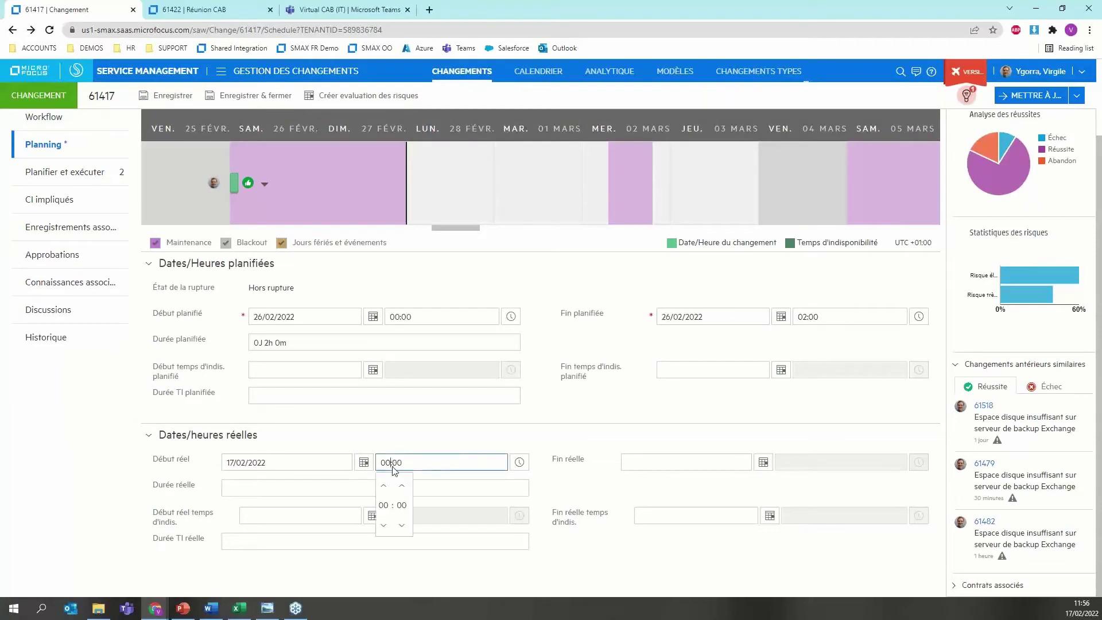
{"action": "type", "text": "12:00"}
Set the actual end of the change to 17/02/2022 at 12:10 and save the record.
{"action": "left_click", "coordinate": [763, 462]}
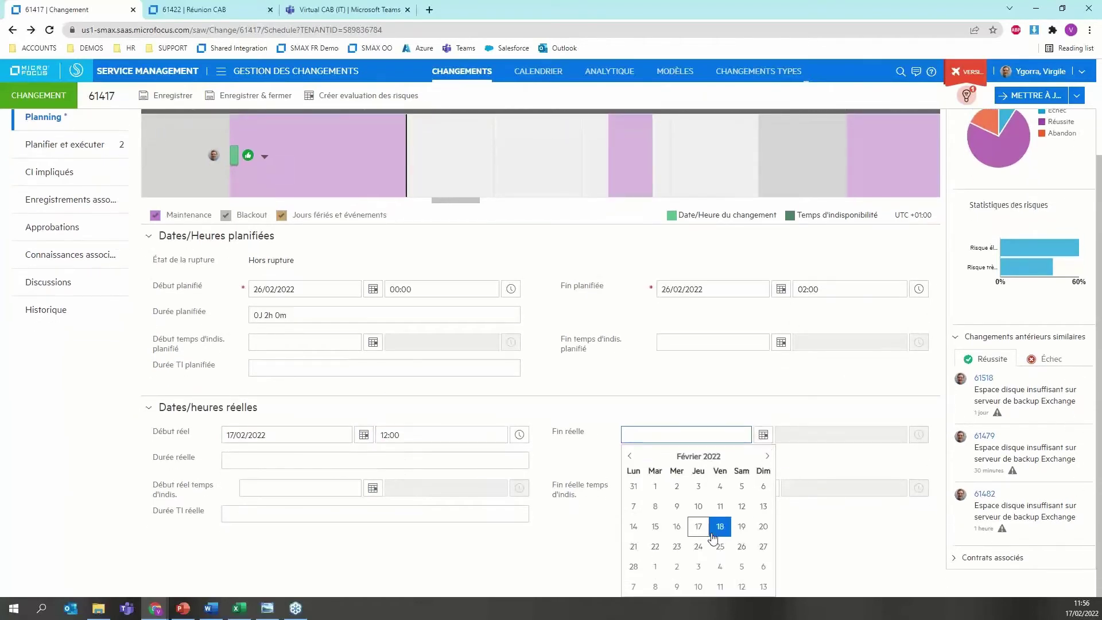
{"action": "left_click", "coordinate": [698, 526]}
{"action": "left_click", "coordinate": [790, 463]}
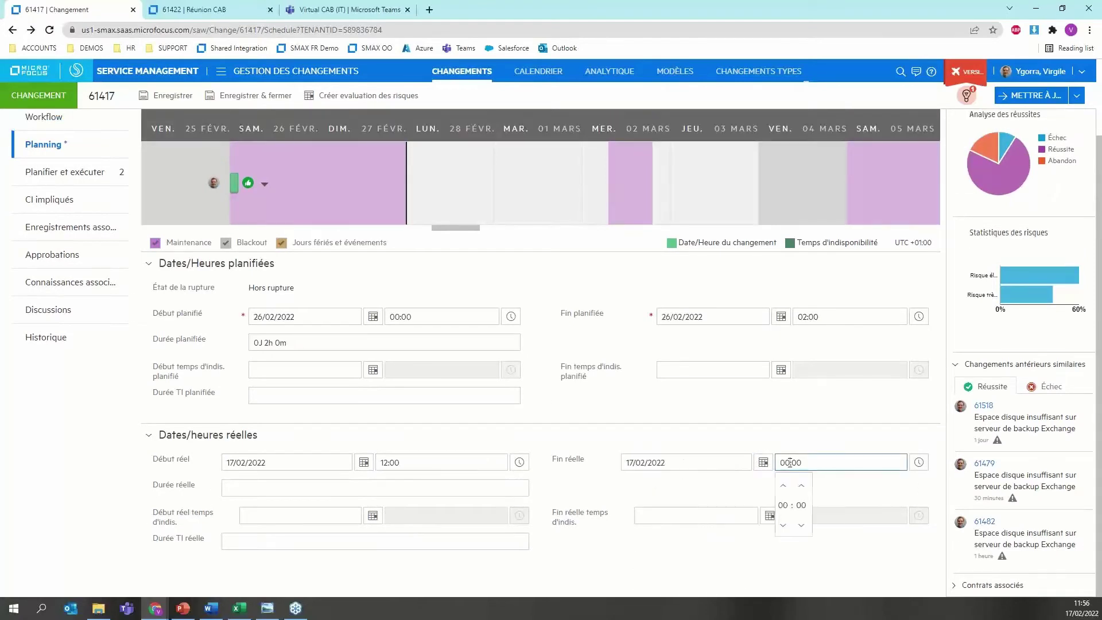
{"action": "key", "text": "ctrl+a"}
{"action": "type", "text": "12:00"}
{"action": "key", "text": "ctrl+a"}
{"action": "type", "text": "12:10"}
{"action": "key", "text": "ctrl+s"}
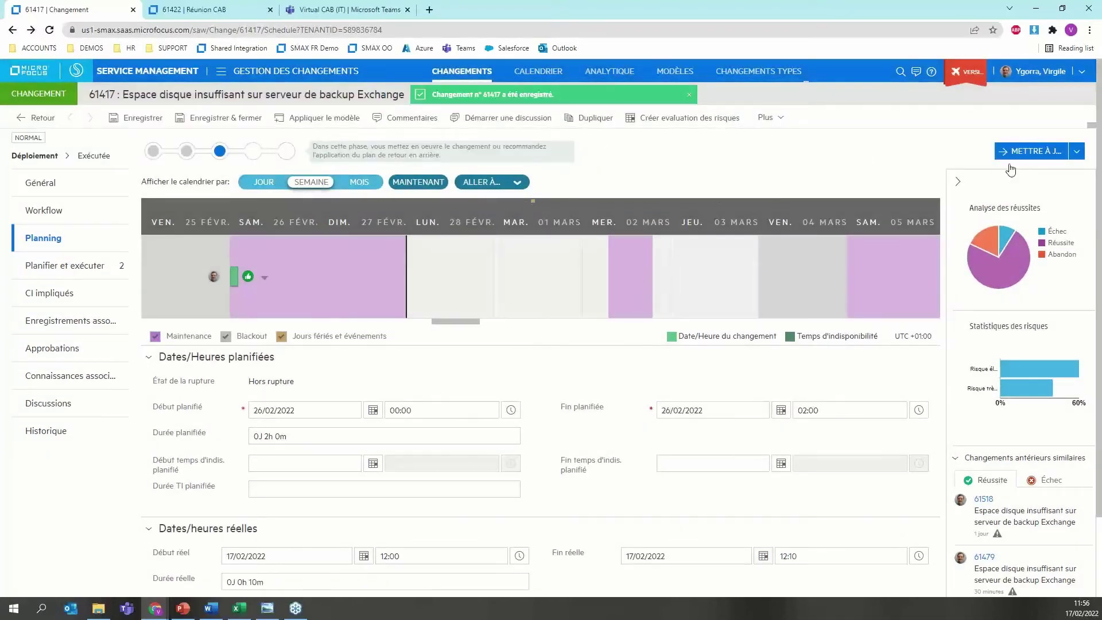
Advance the change to the CMDB update phase, save it, and move it to the Examiner phase from its general details.
{"action": "left_click", "coordinate": [1055, 151]}
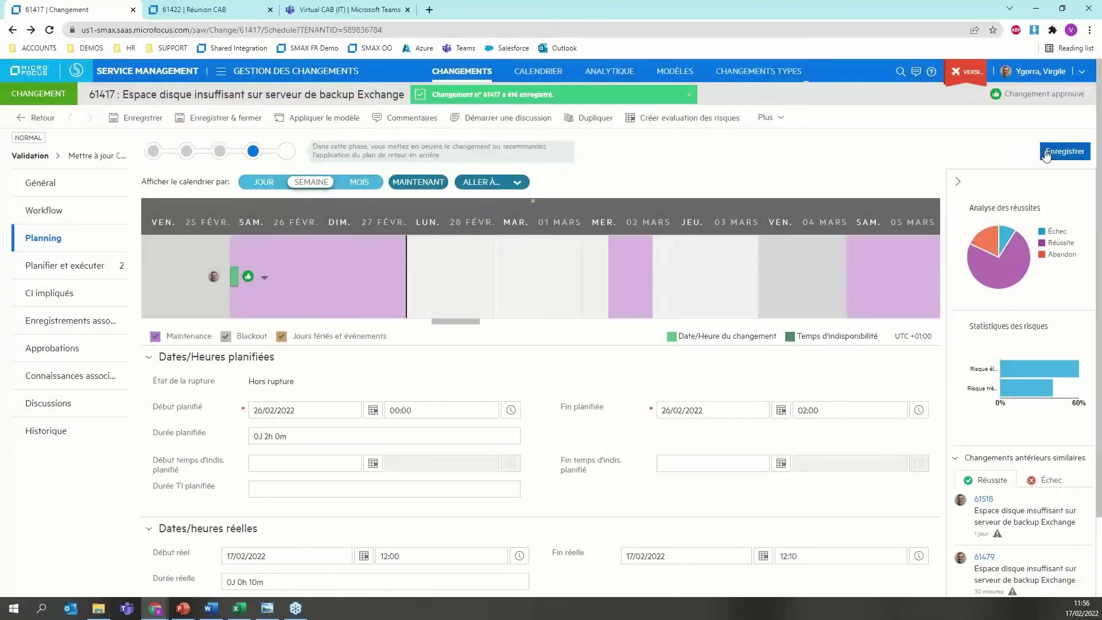
{"action": "left_click", "coordinate": [1056, 153]}
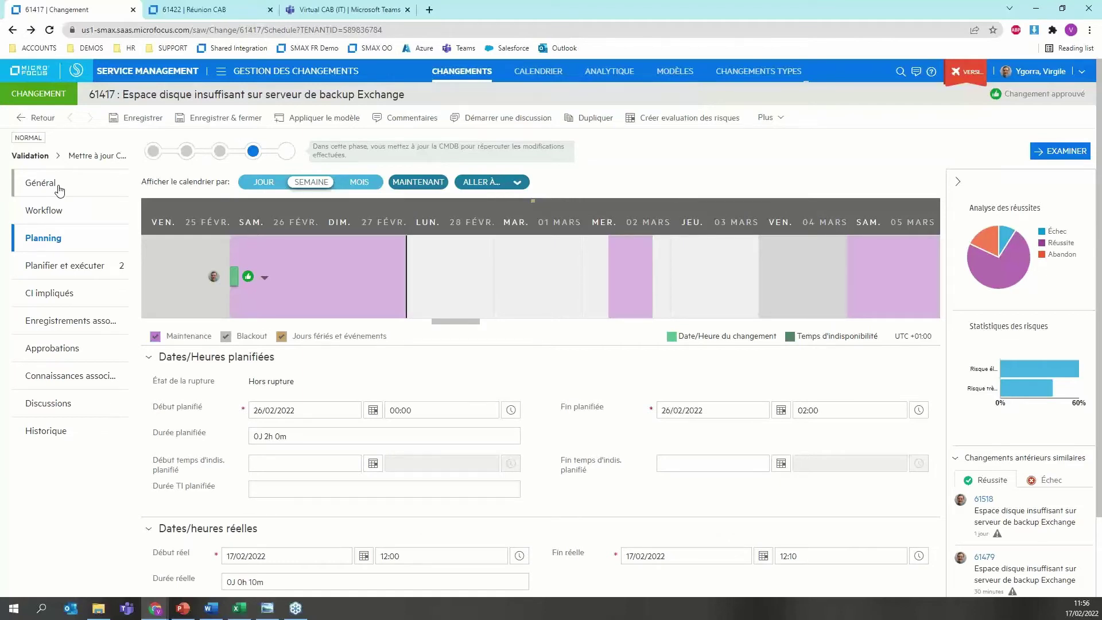
{"action": "left_click", "coordinate": [60, 189]}
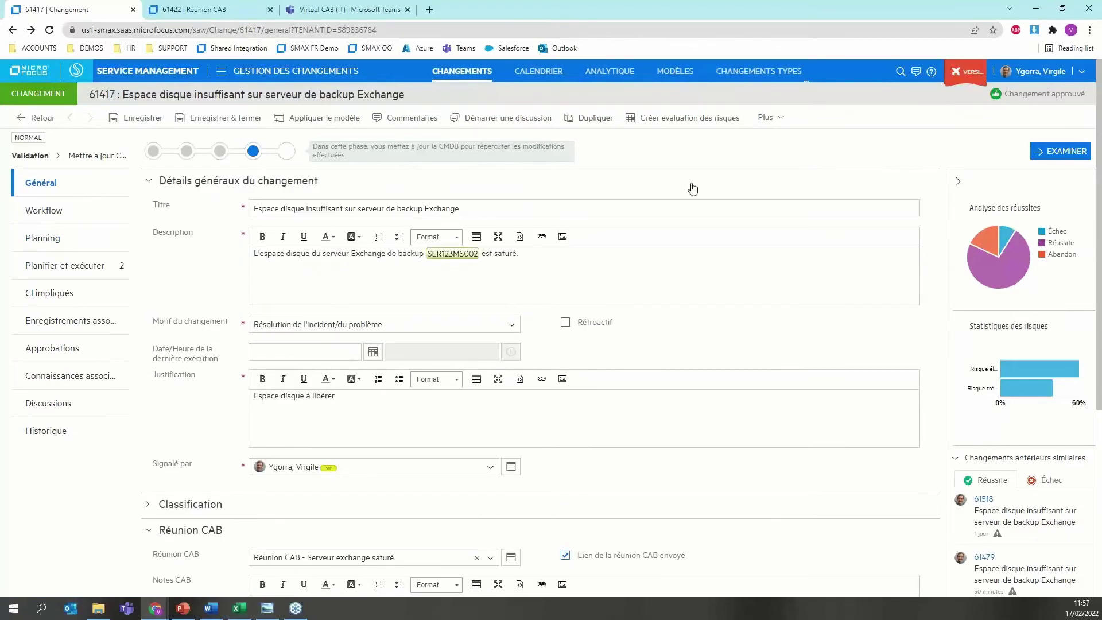
{"action": "left_click", "coordinate": [1069, 151]}
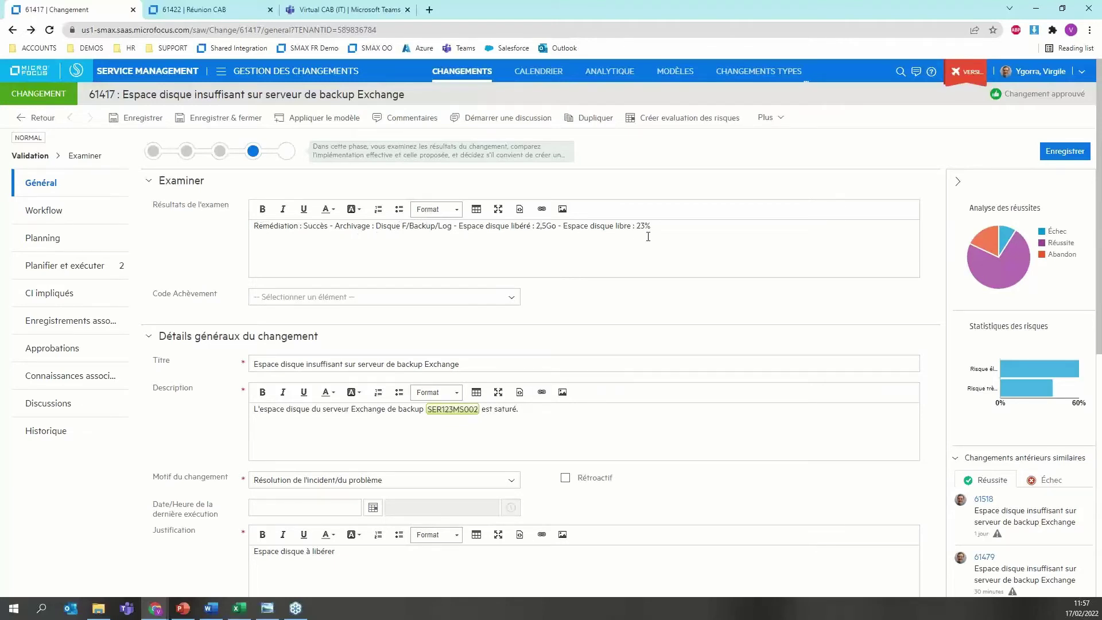
Check the free disk space in the review results, set the completion code to Réussite and save the change.
{"action": "left_click_drag", "start_coordinate": [652, 227], "coordinate": [585, 221]}
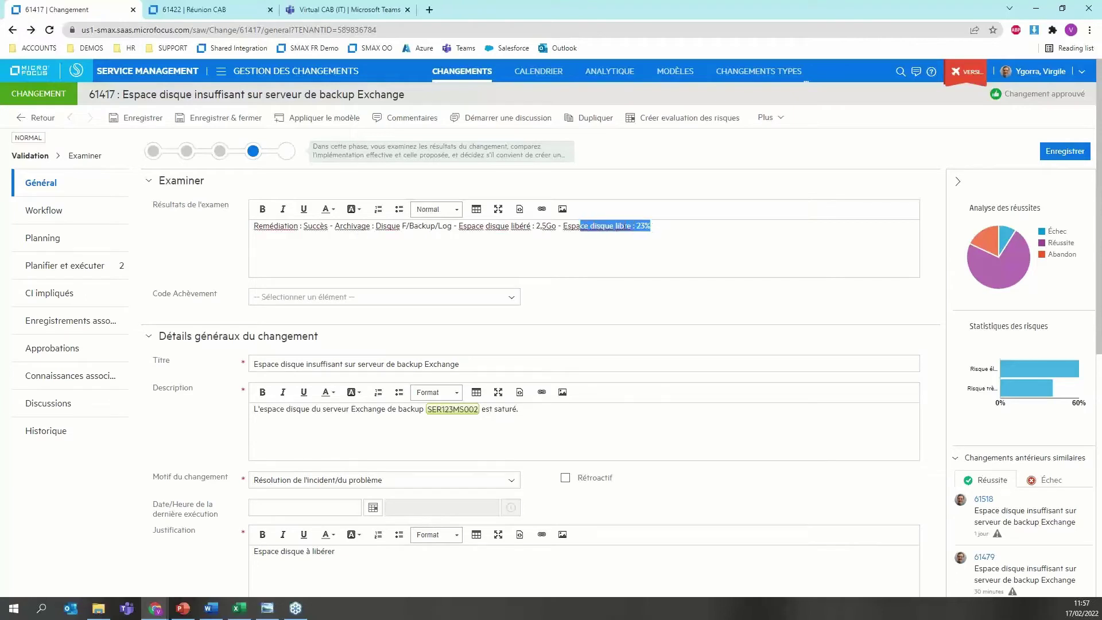
{"action": "left_click", "coordinate": [642, 227]}
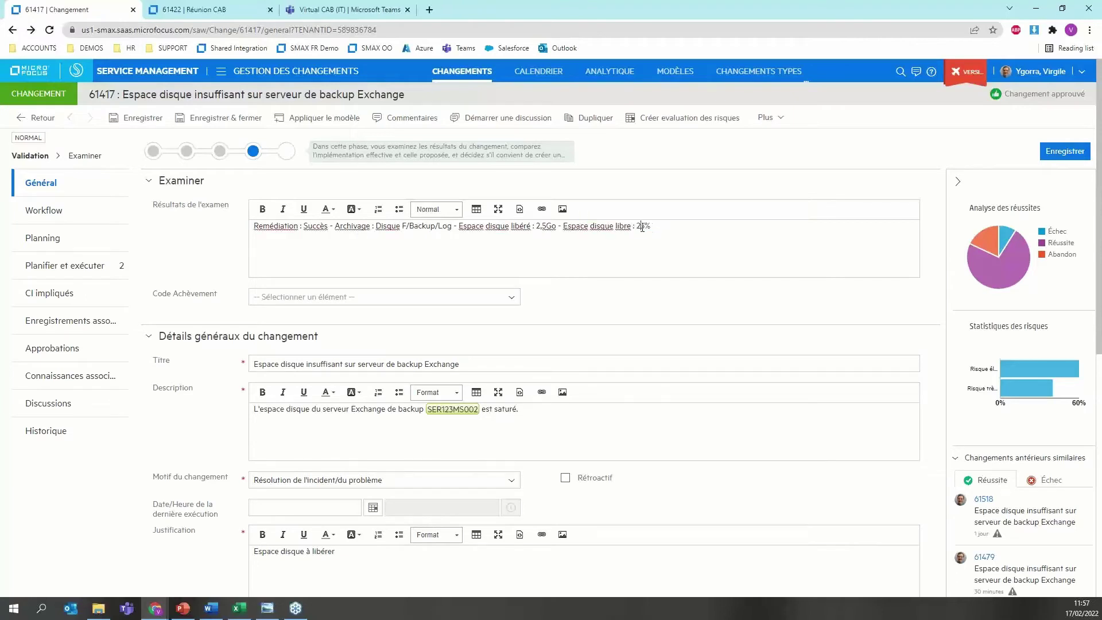
{"action": "left_click", "coordinate": [349, 296]}
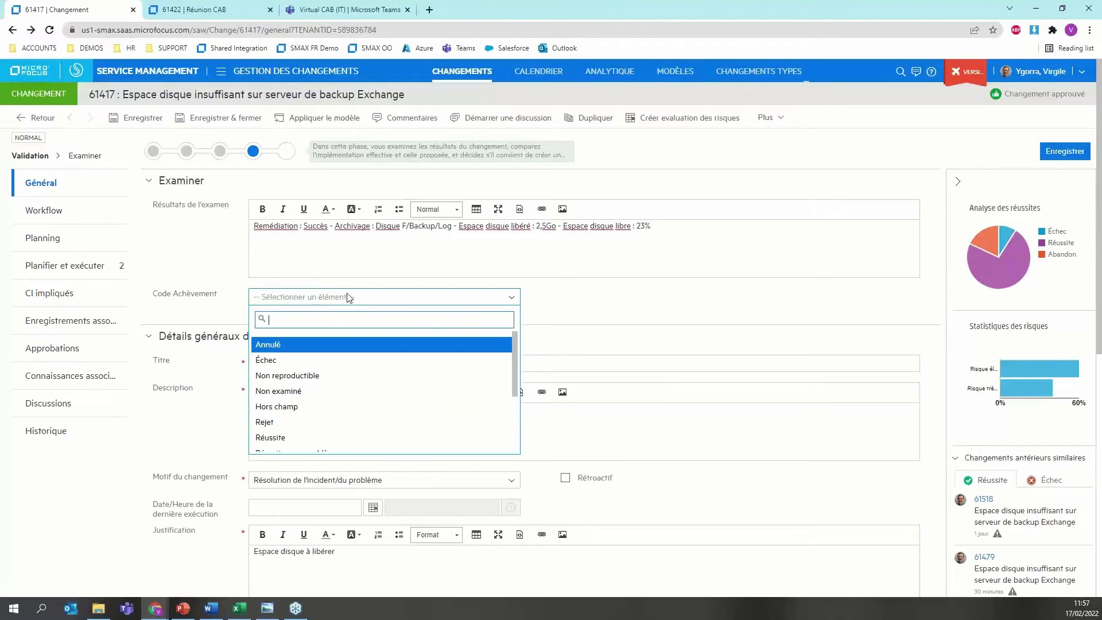
{"action": "left_click", "coordinate": [323, 438]}
{"action": "left_click", "coordinate": [1063, 152]}
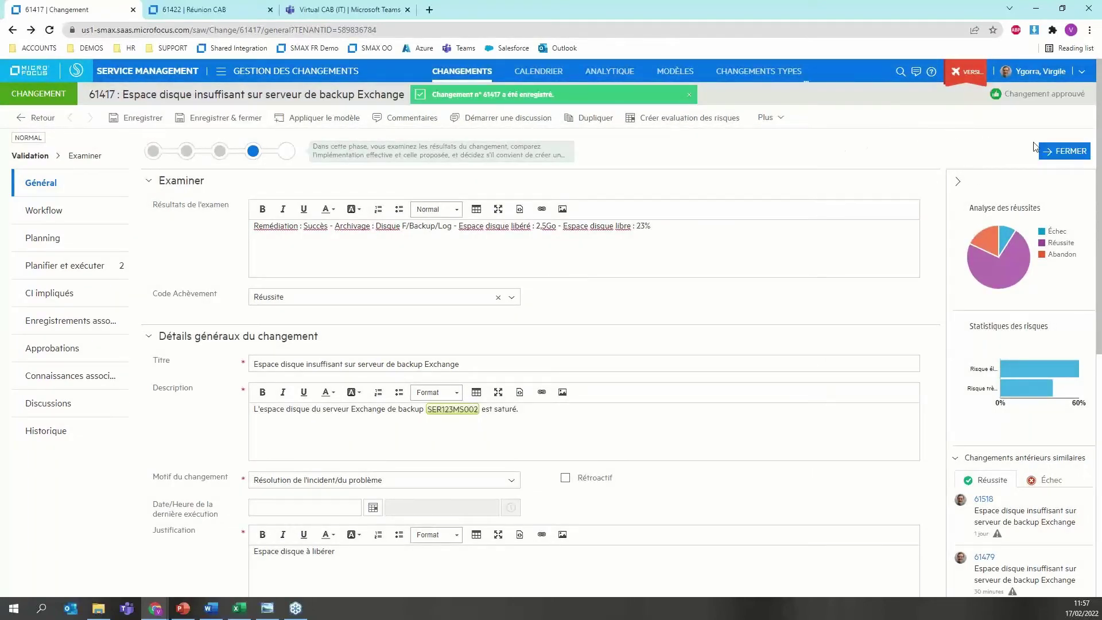
Advance the change to the Fermer phase, save it and switch to PowerPoint.
{"action": "left_click", "coordinate": [1064, 151]}
{"action": "left_click", "coordinate": [1065, 152]}
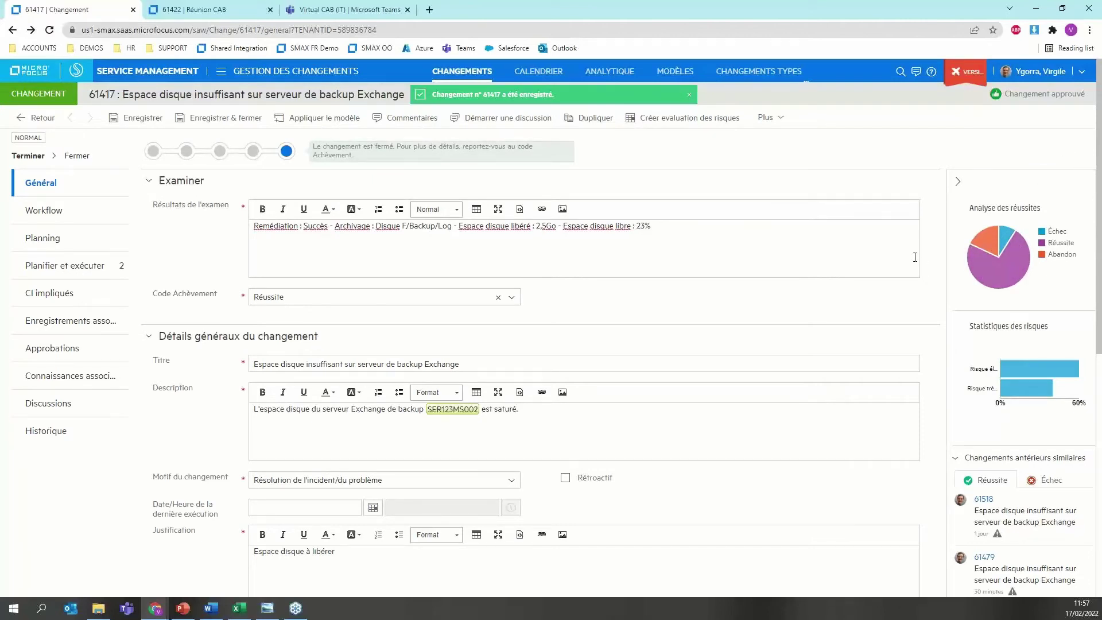
{"action": "mouse_move", "coordinate": [993, 276]}
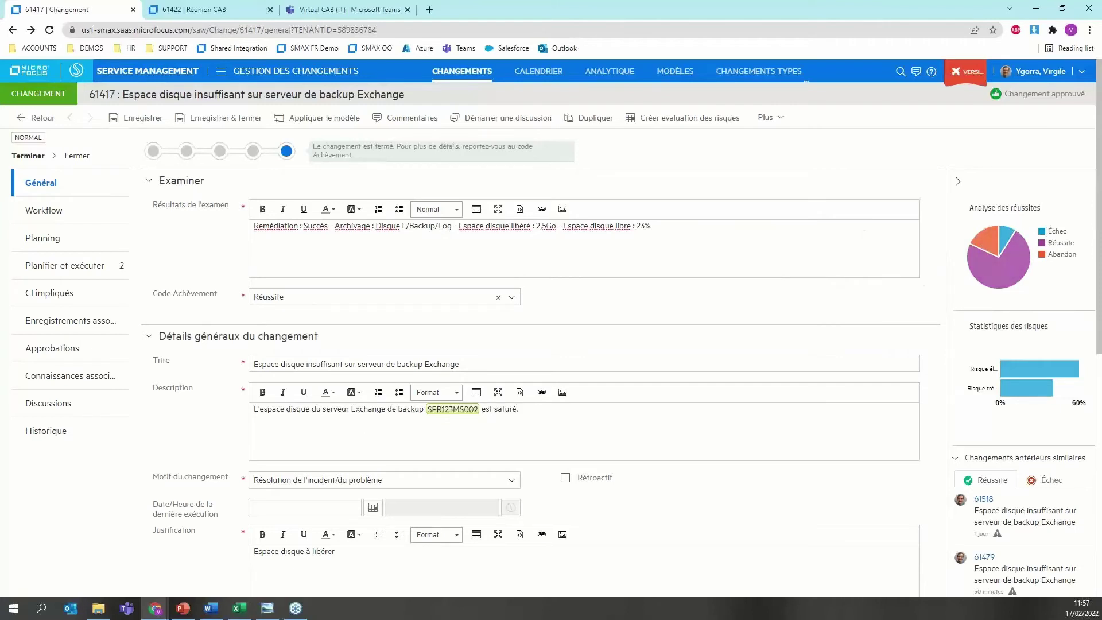
{"action": "key", "text": "alt+Tab"}
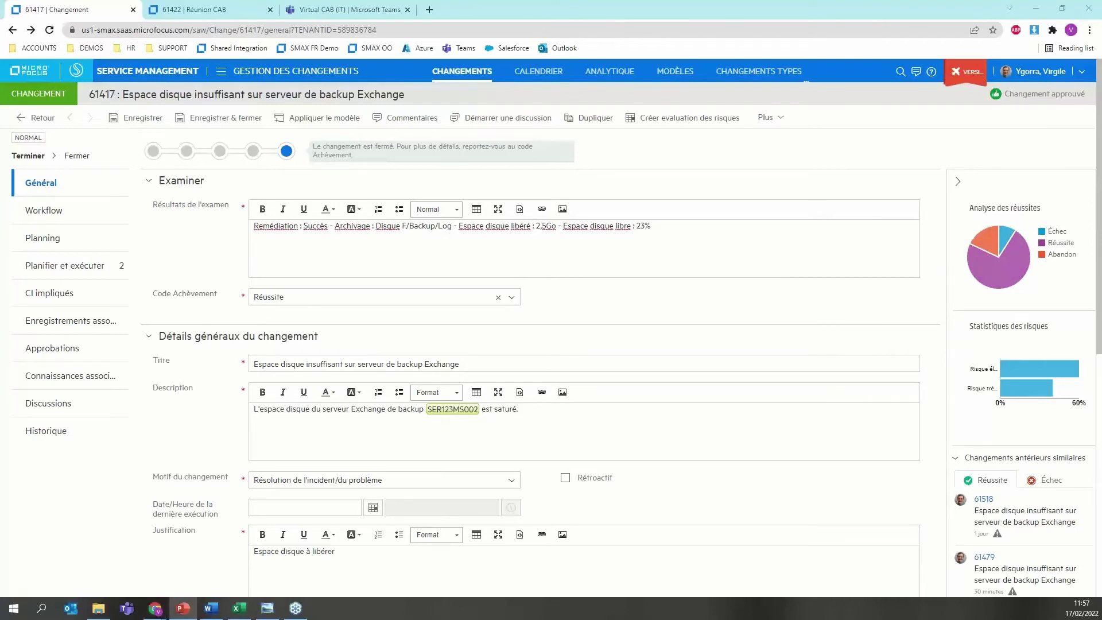
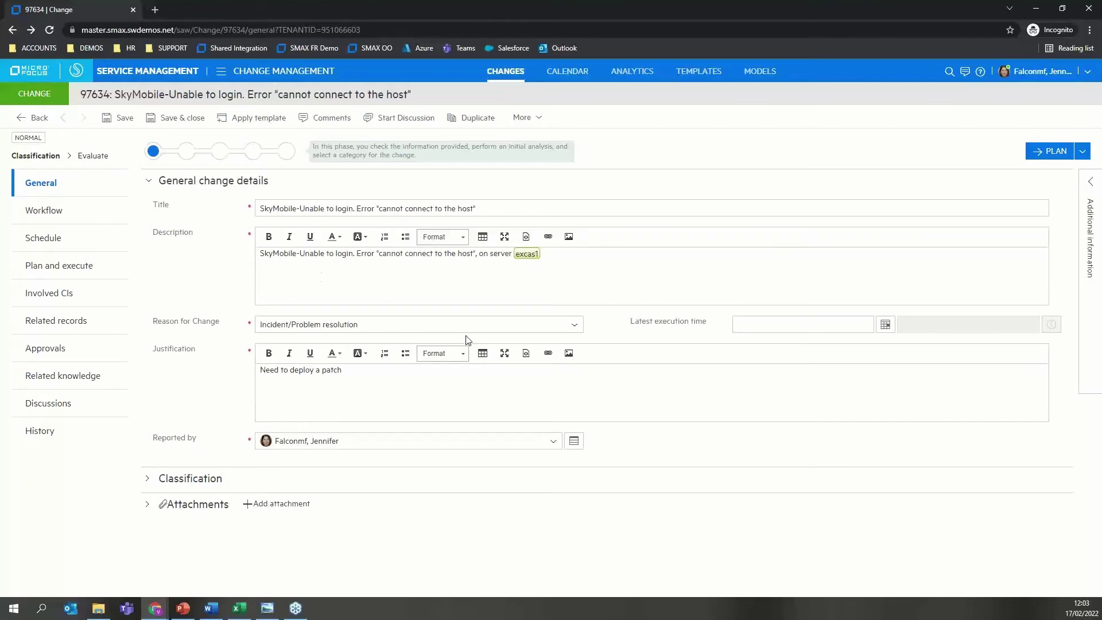
Check the excas1 server summary in the change description, then review the change's involved CIs and affected services.
{"action": "mouse_move", "coordinate": [529, 255]}
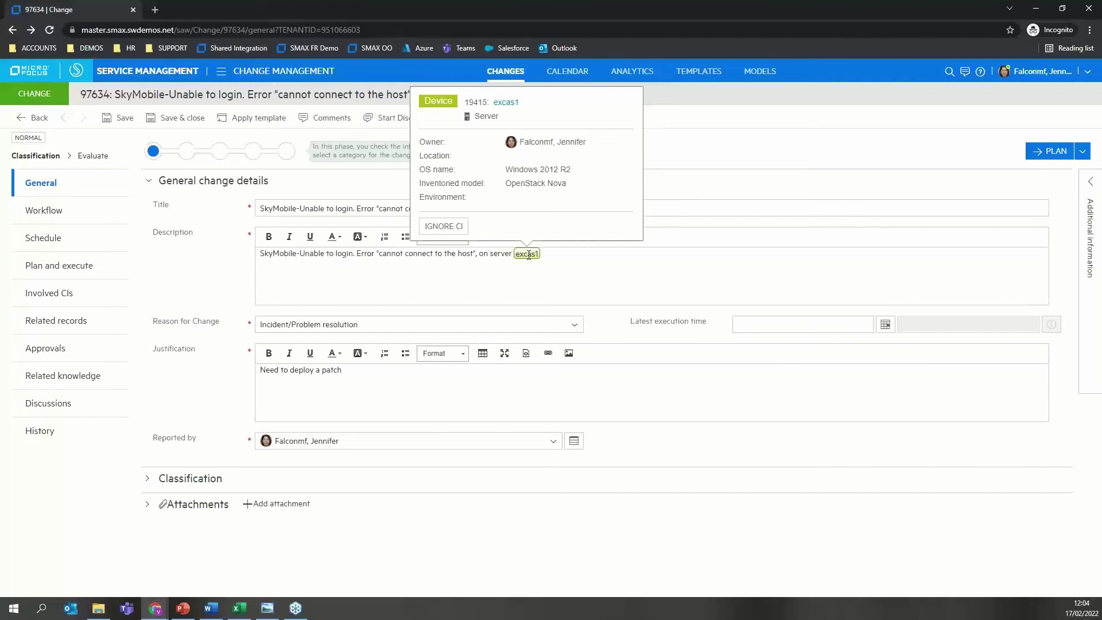
{"action": "left_click", "coordinate": [49, 294]}
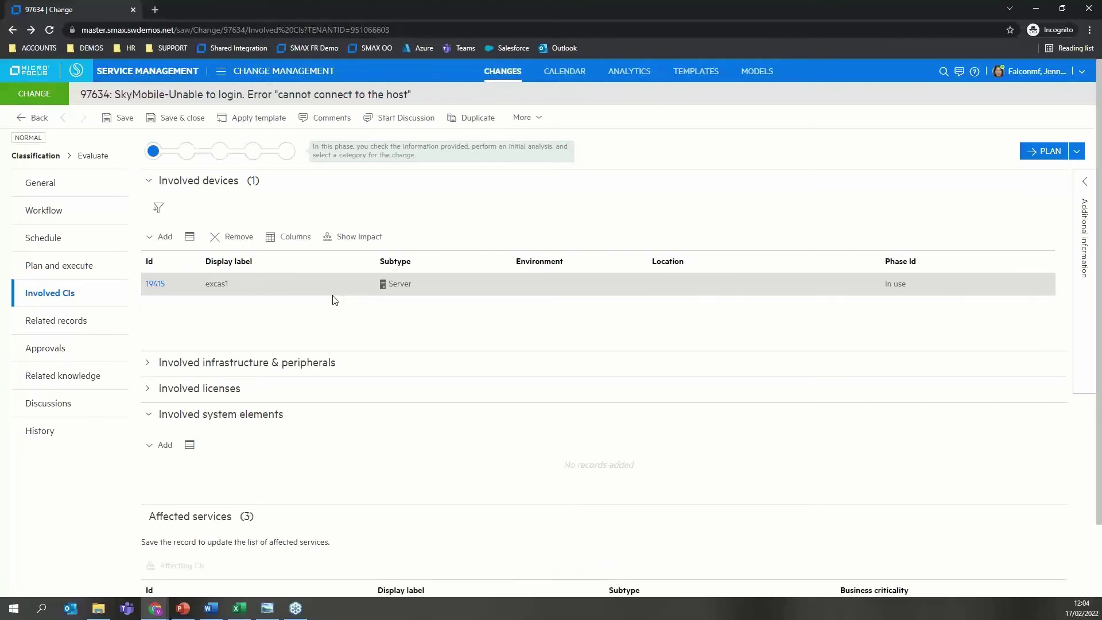
{"action": "left_click", "coordinate": [239, 416]}
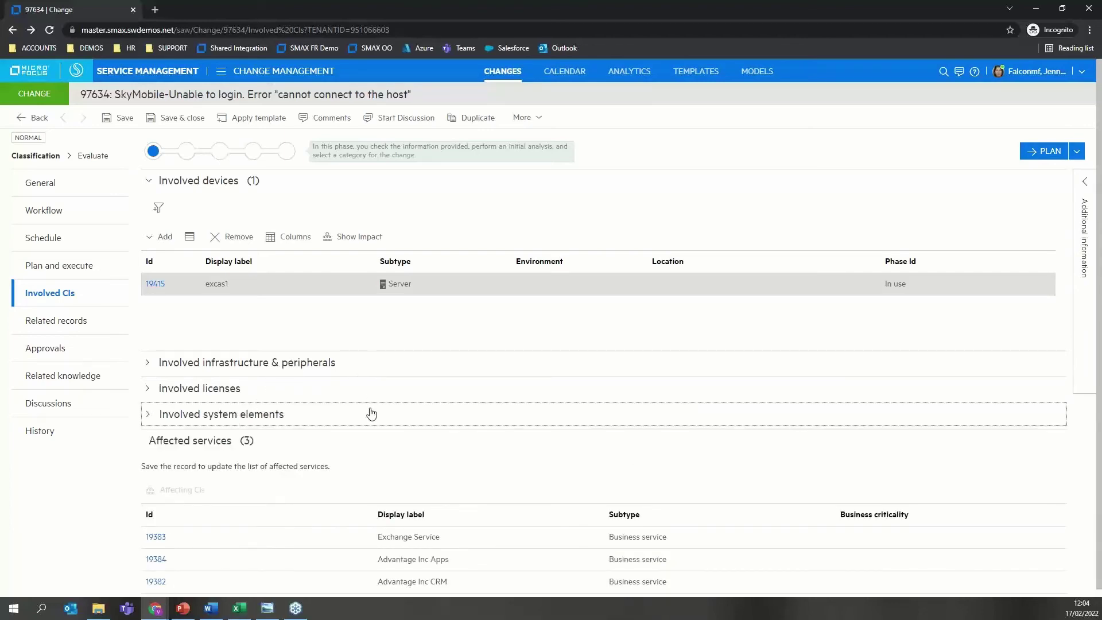
{"action": "scroll", "coordinate": [371, 414], "scroll_direction": "down", "scroll_amount": 1}
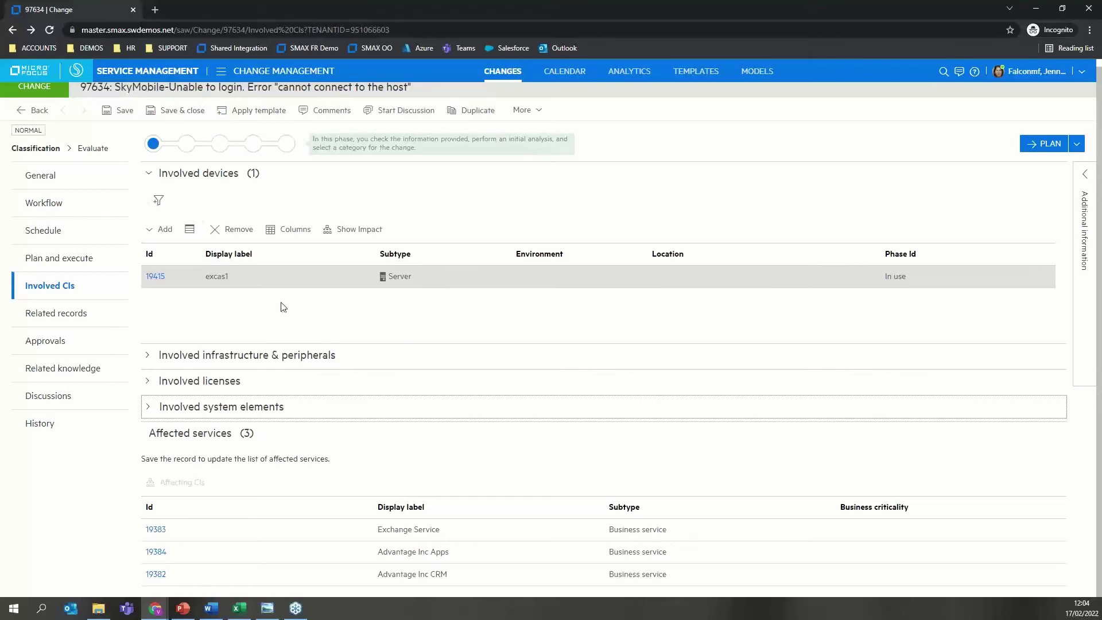
Open the excas1 device record and examine its hardware, CPU, file system, software and network details.
{"action": "left_click", "coordinate": [156, 278]}
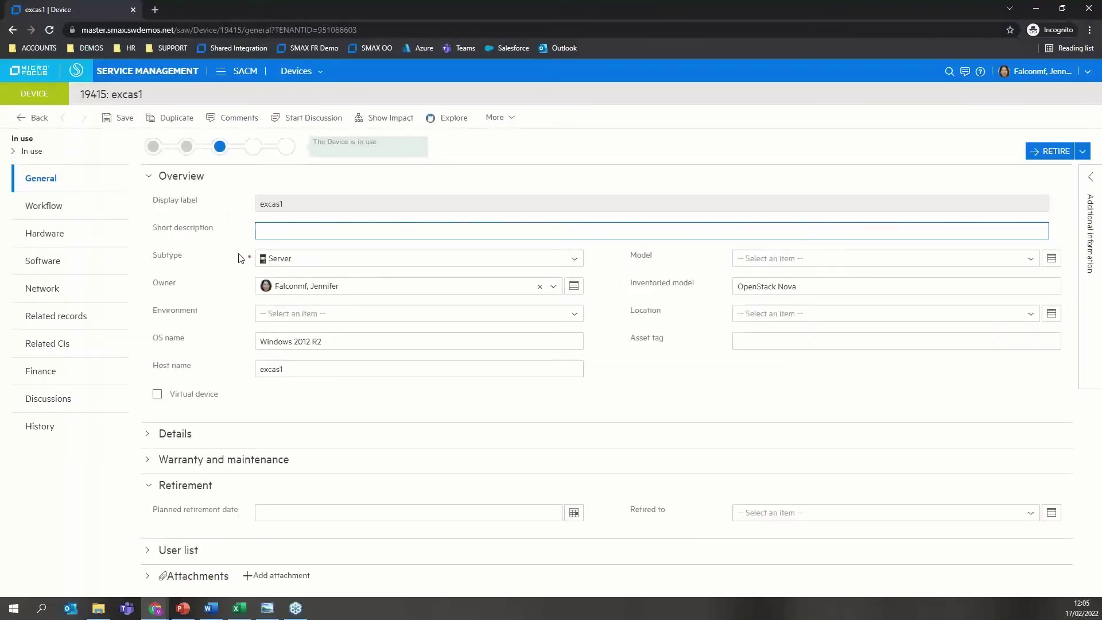
{"action": "left_click", "coordinate": [65, 234]}
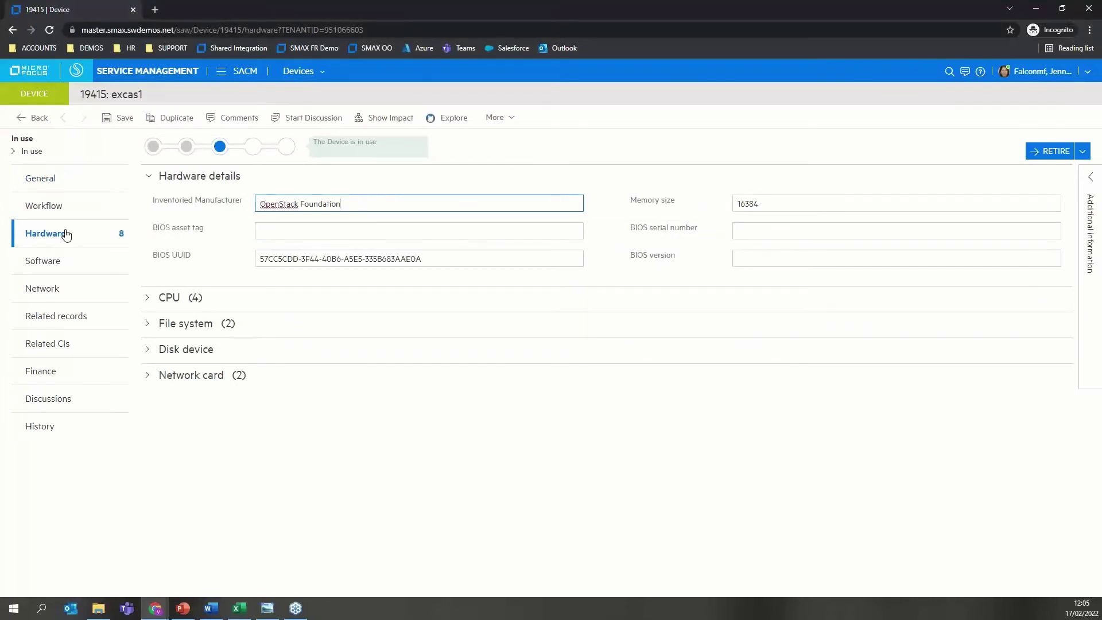
{"action": "left_click", "coordinate": [151, 298]}
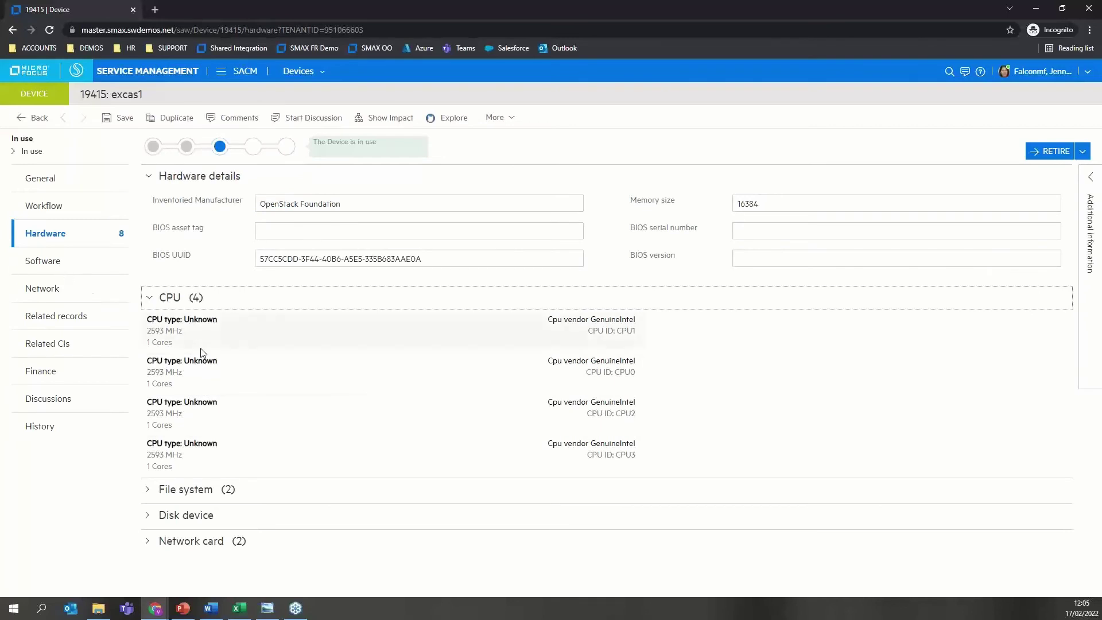
{"action": "left_click", "coordinate": [201, 489]}
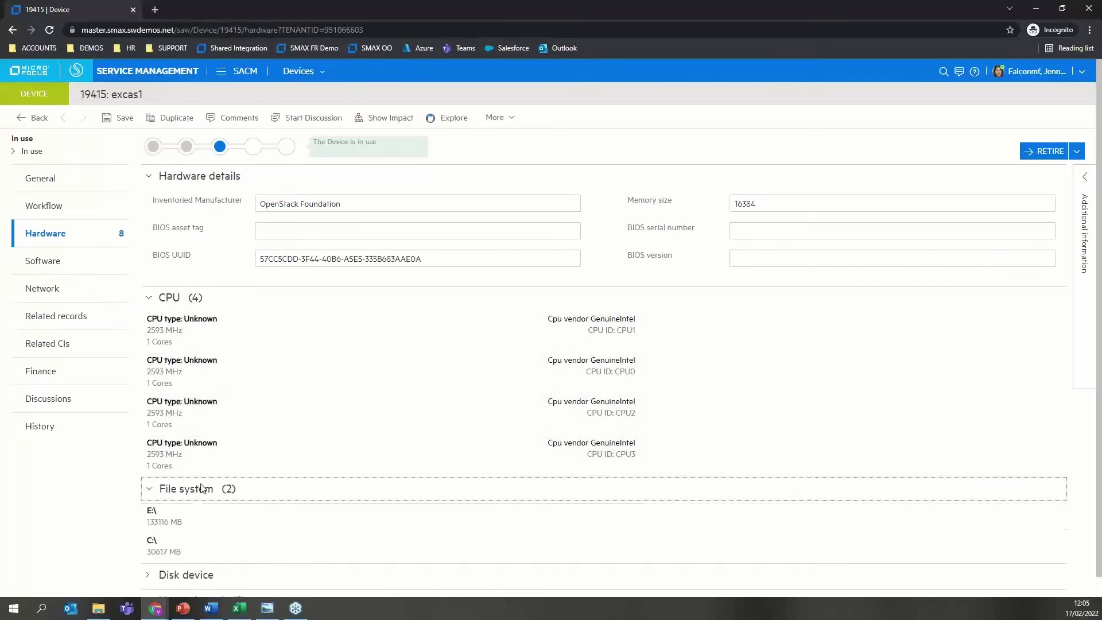
{"action": "left_click", "coordinate": [54, 262]}
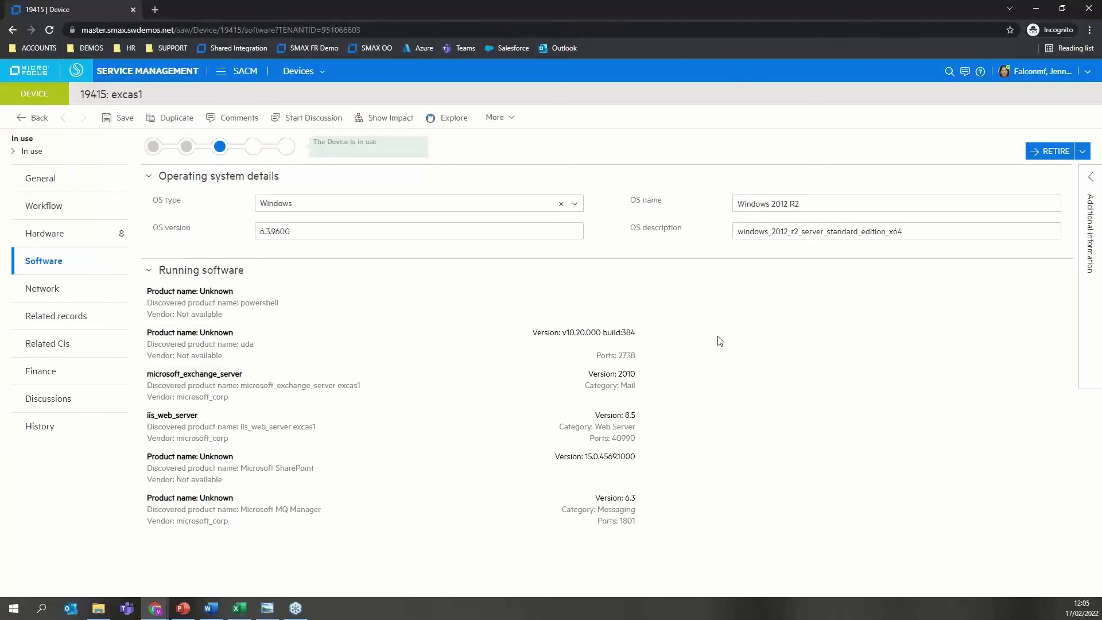
{"action": "left_click", "coordinate": [75, 290]}
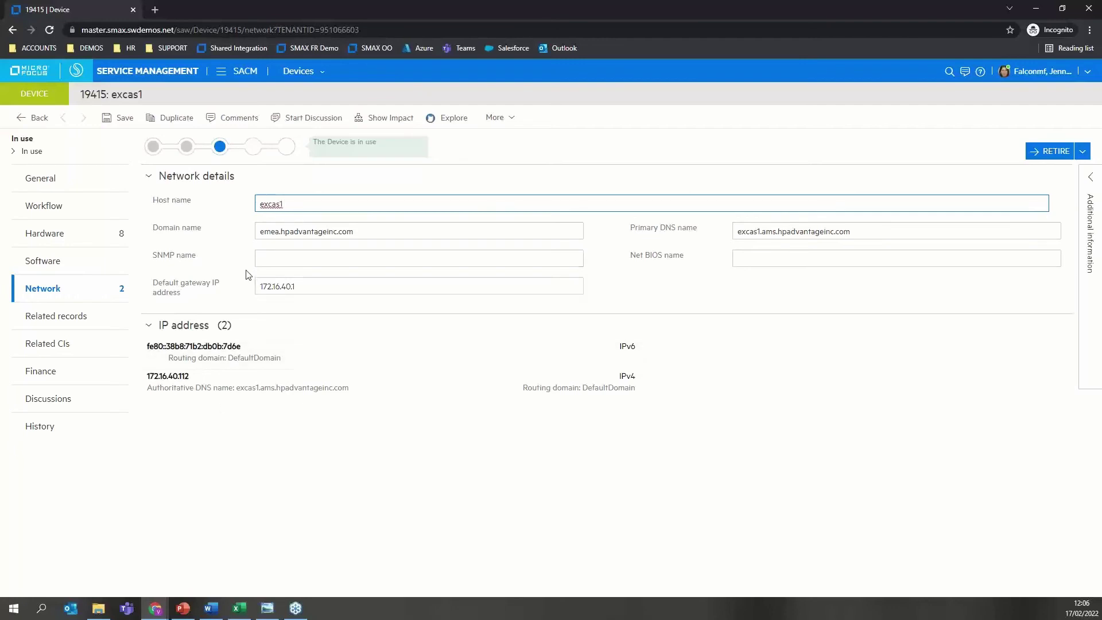
Examine the CI topology of excas1 and the impact graph for the device.
{"action": "left_click", "coordinate": [97, 345]}
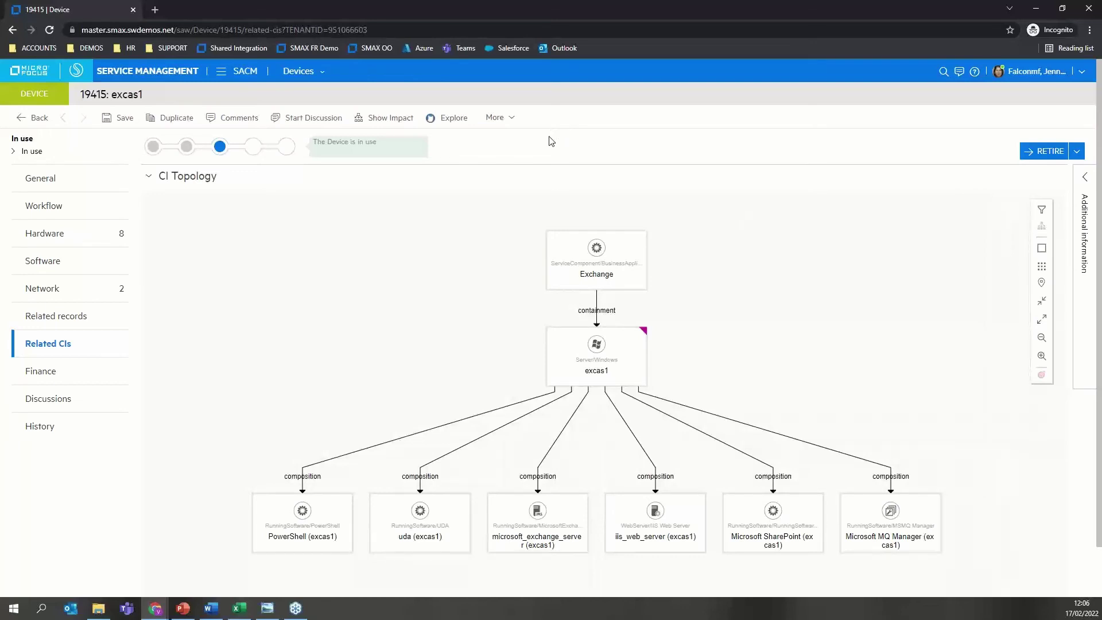
{"action": "left_click", "coordinate": [400, 126]}
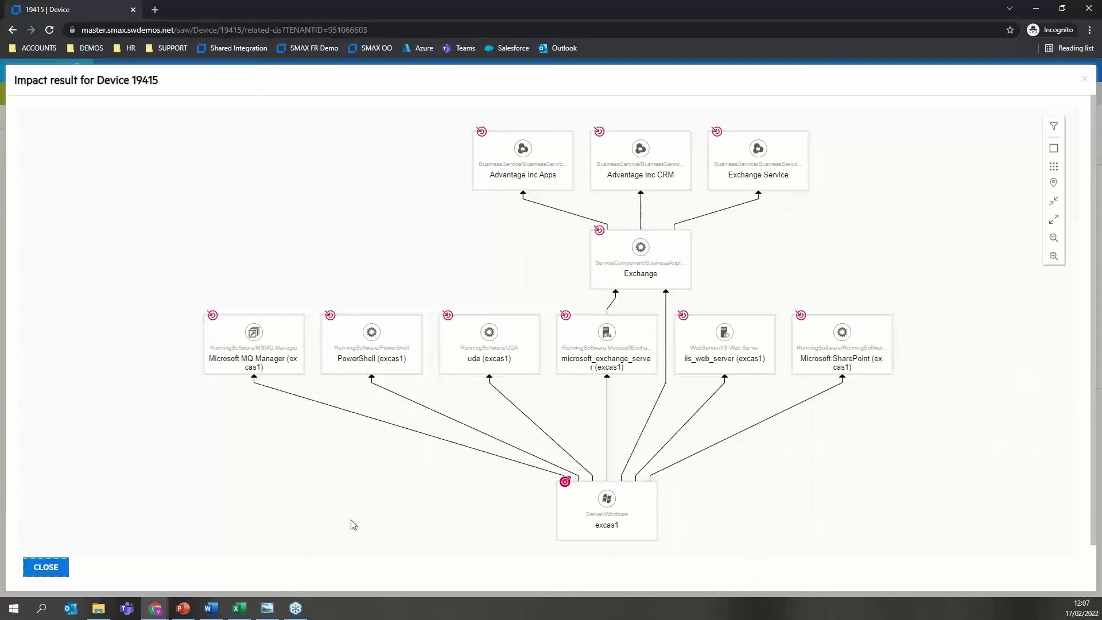
{"action": "left_click", "coordinate": [53, 568]}
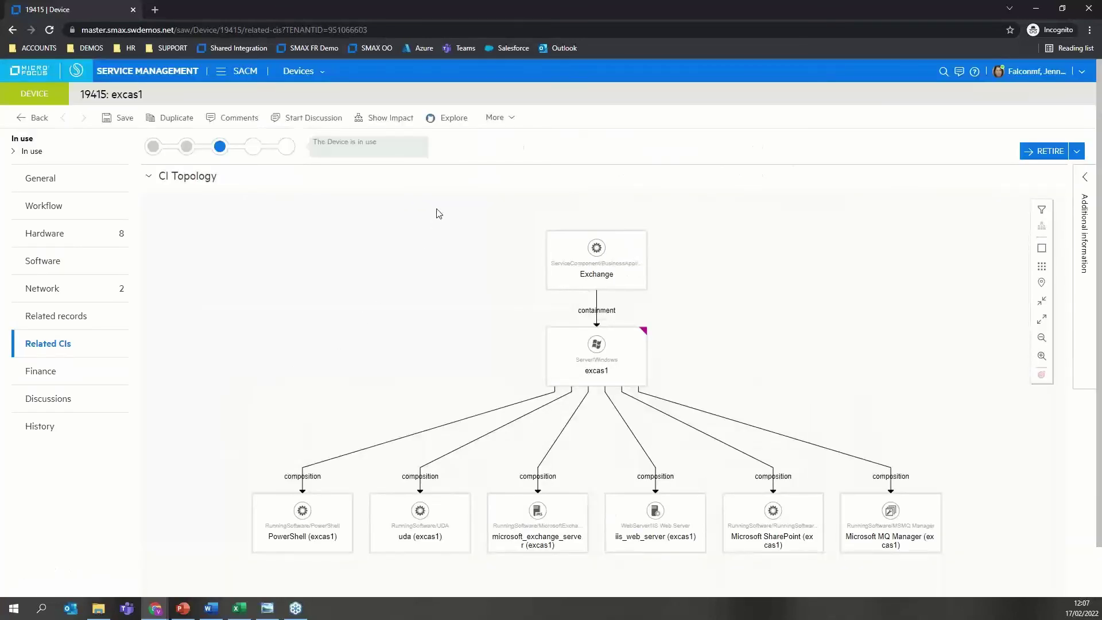
Sign in to the Configuration Management System with the saved username and password, and explore excas1 there from its device record.
{"action": "left_click", "coordinate": [454, 117]}
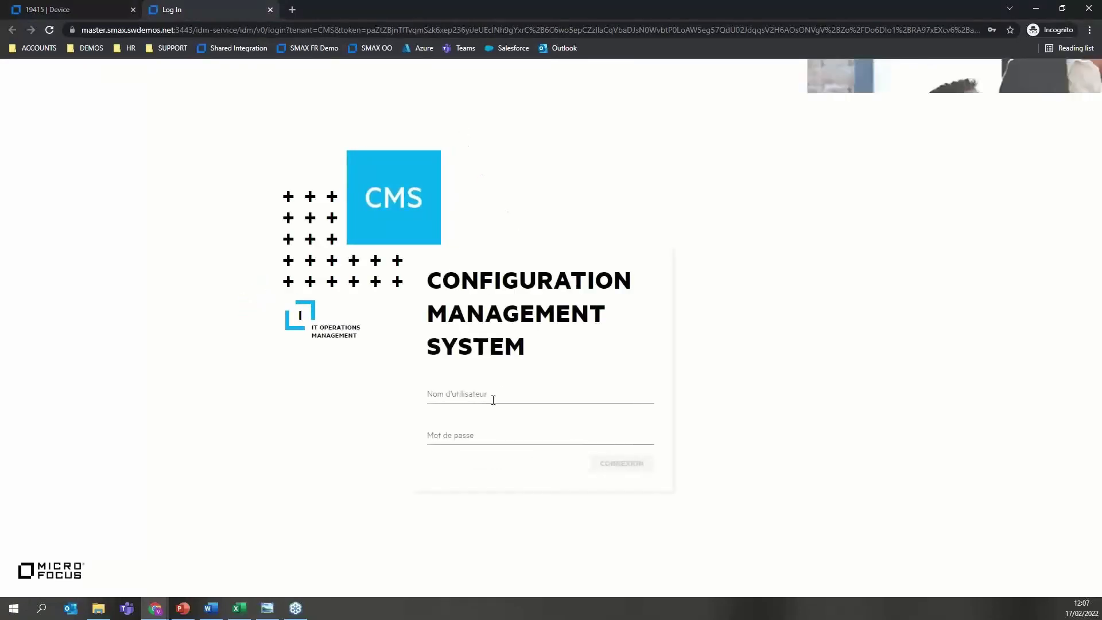
{"action": "left_click", "coordinate": [503, 400]}
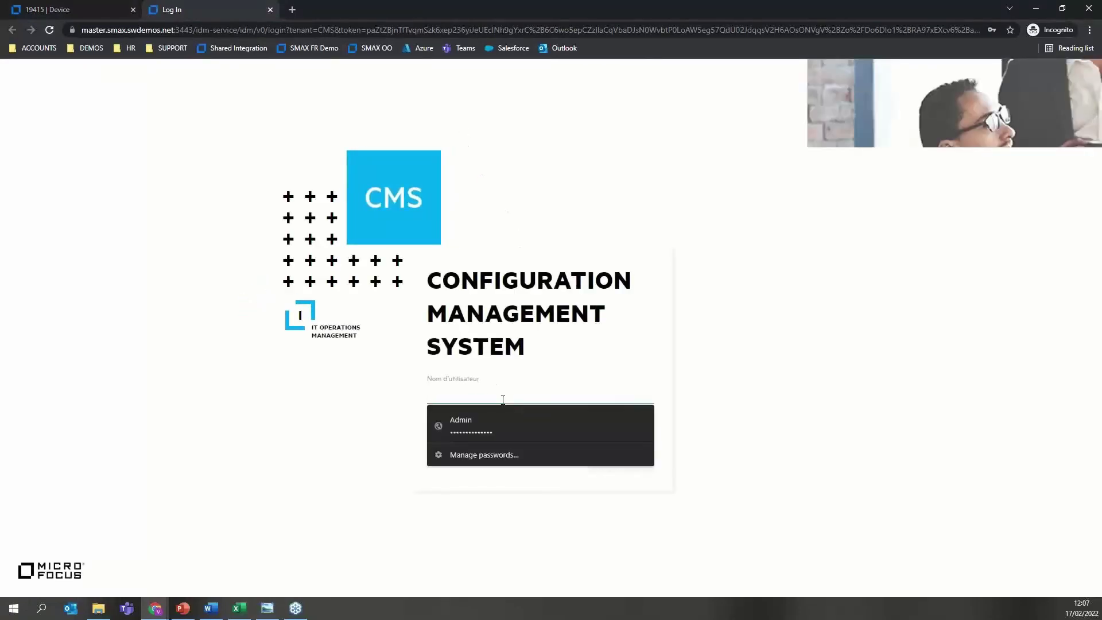
{"action": "left_click", "coordinate": [551, 425]}
{"action": "left_click", "coordinate": [619, 463]}
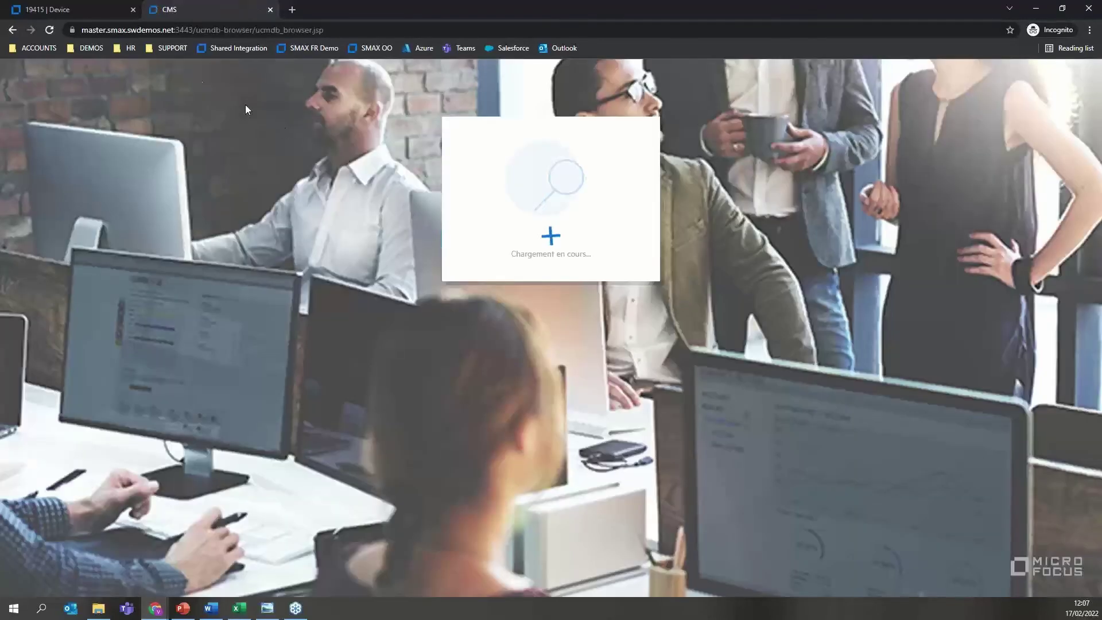
{"action": "left_click", "coordinate": [90, 11]}
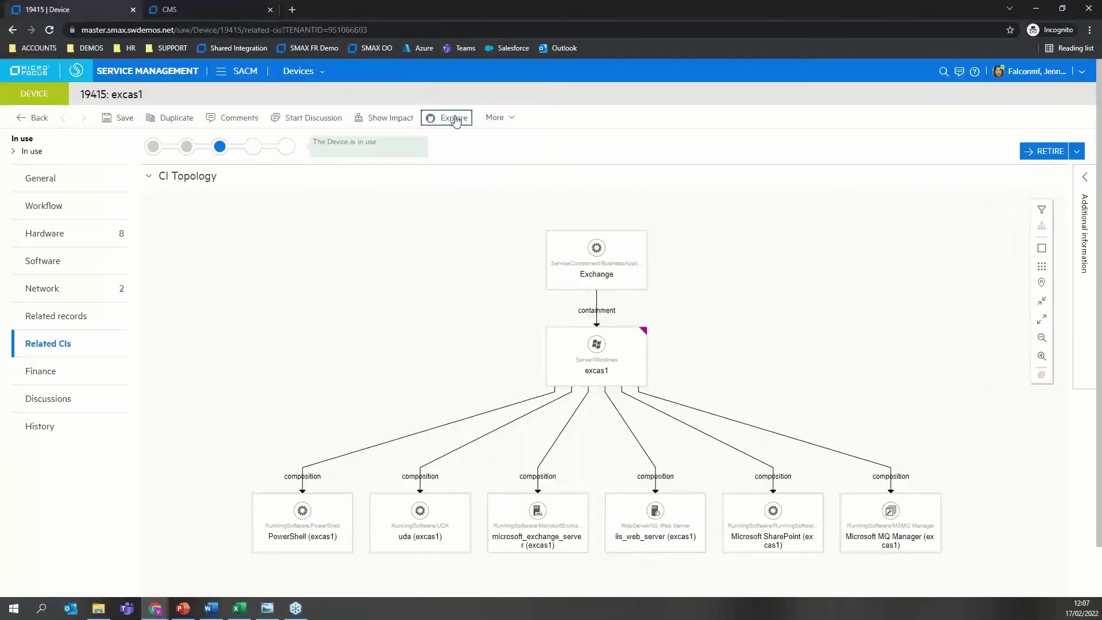
{"action": "left_click", "coordinate": [454, 119]}
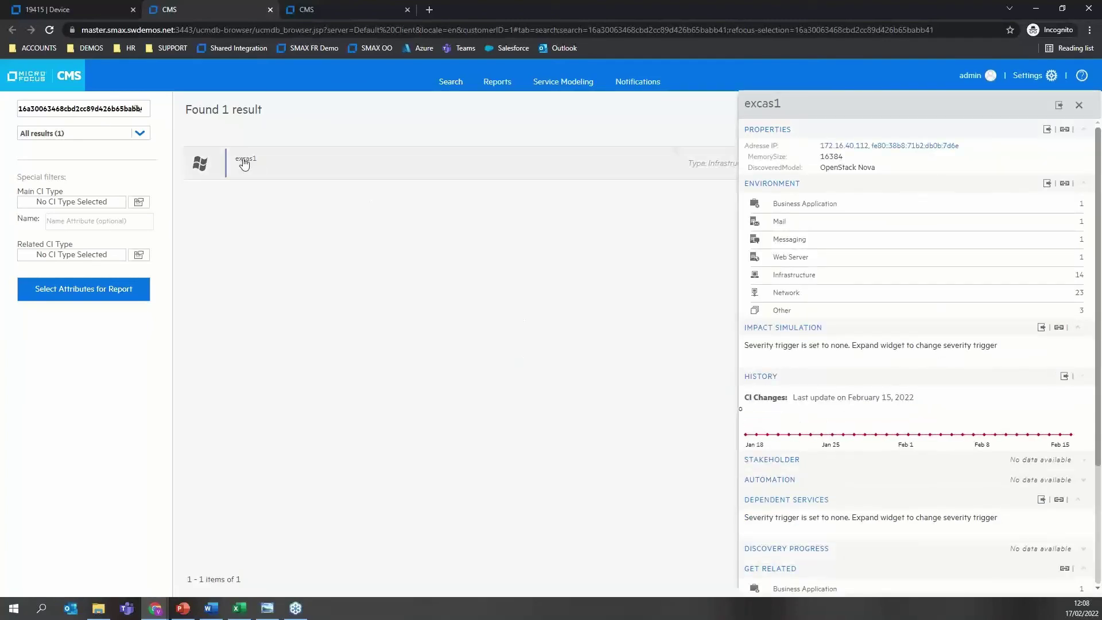
View the full properties of excas1 and run its change history with 2/13/22 as the start date.
{"action": "left_click", "coordinate": [789, 134]}
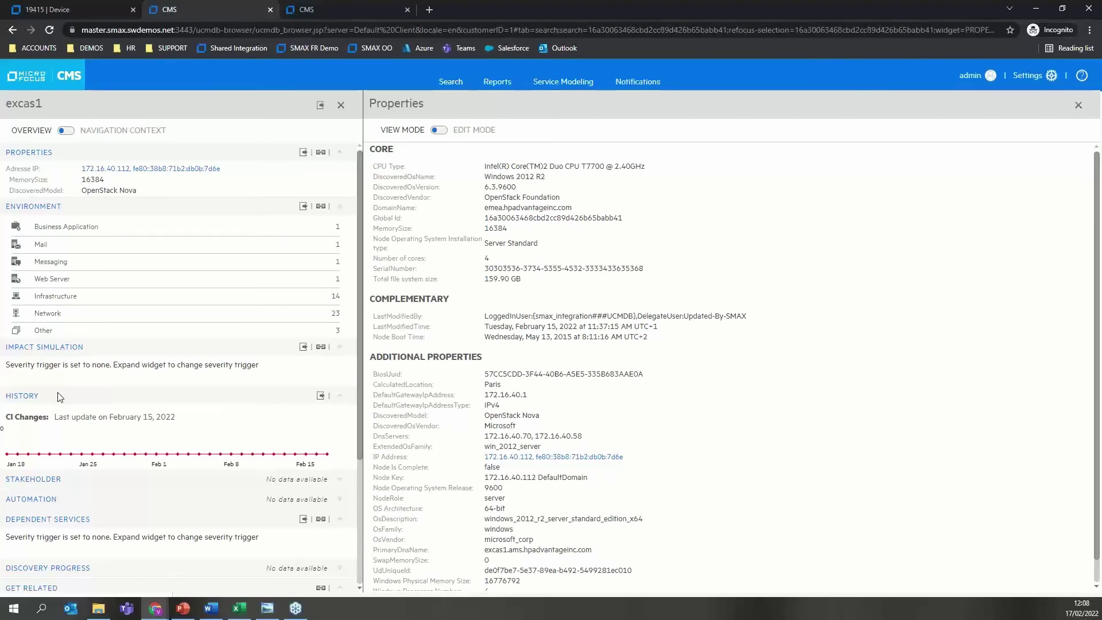
{"action": "left_click", "coordinate": [23, 396]}
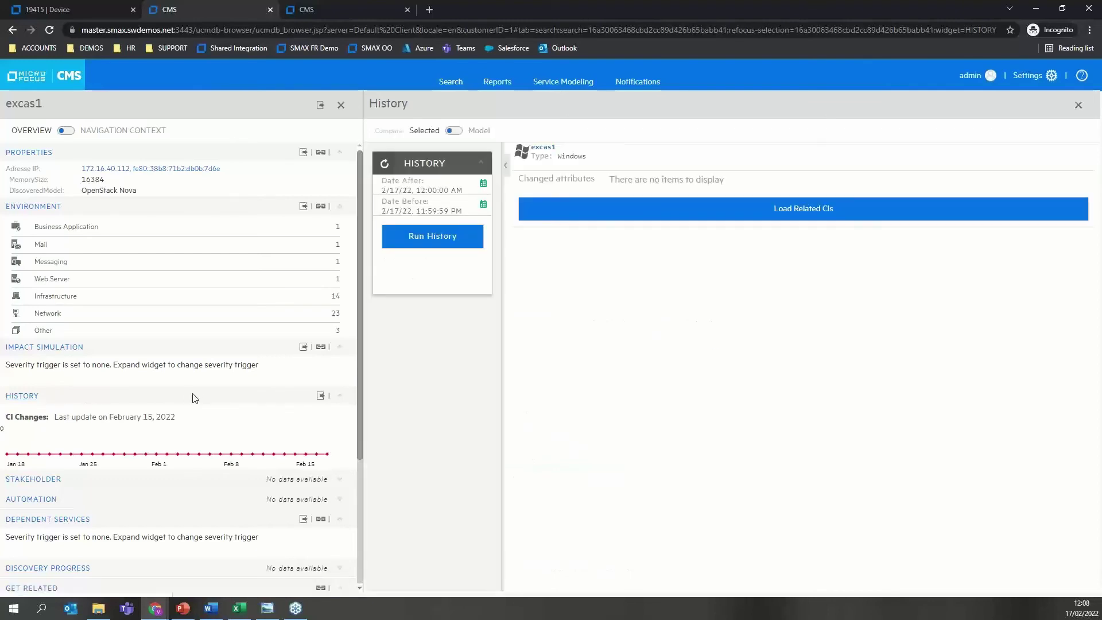
{"action": "left_click", "coordinate": [483, 184]}
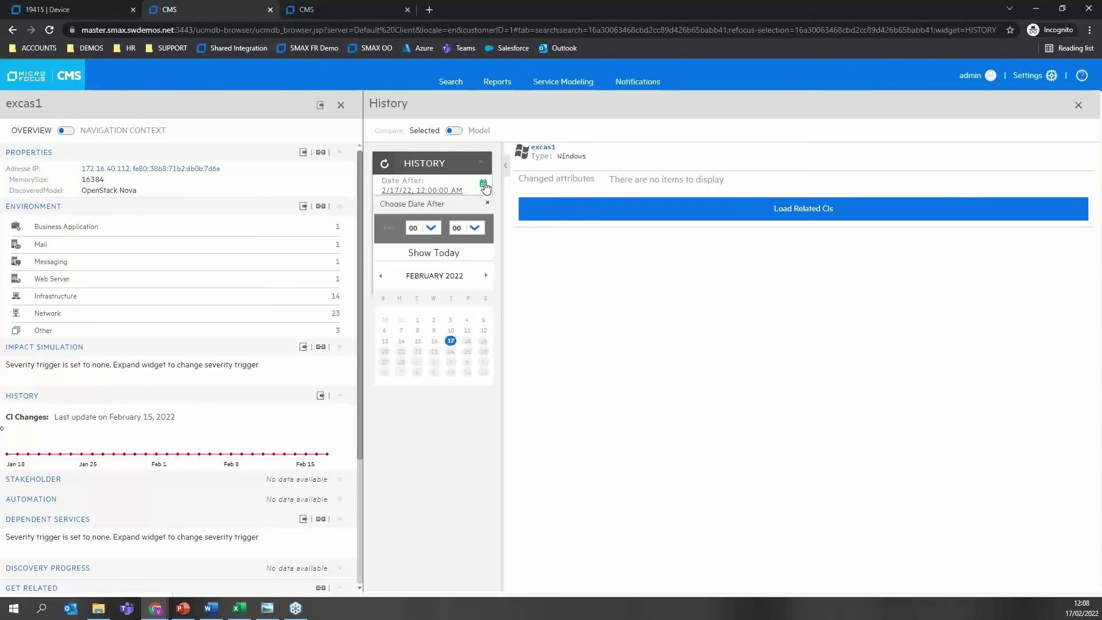
{"action": "left_click", "coordinate": [385, 342]}
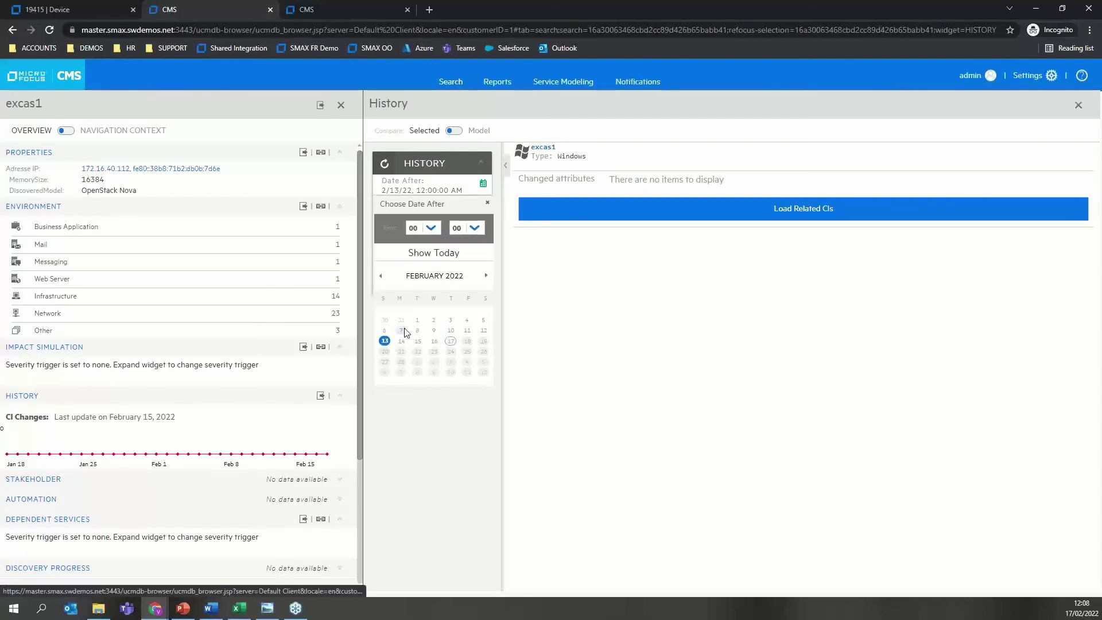
{"action": "left_click", "coordinate": [482, 409]}
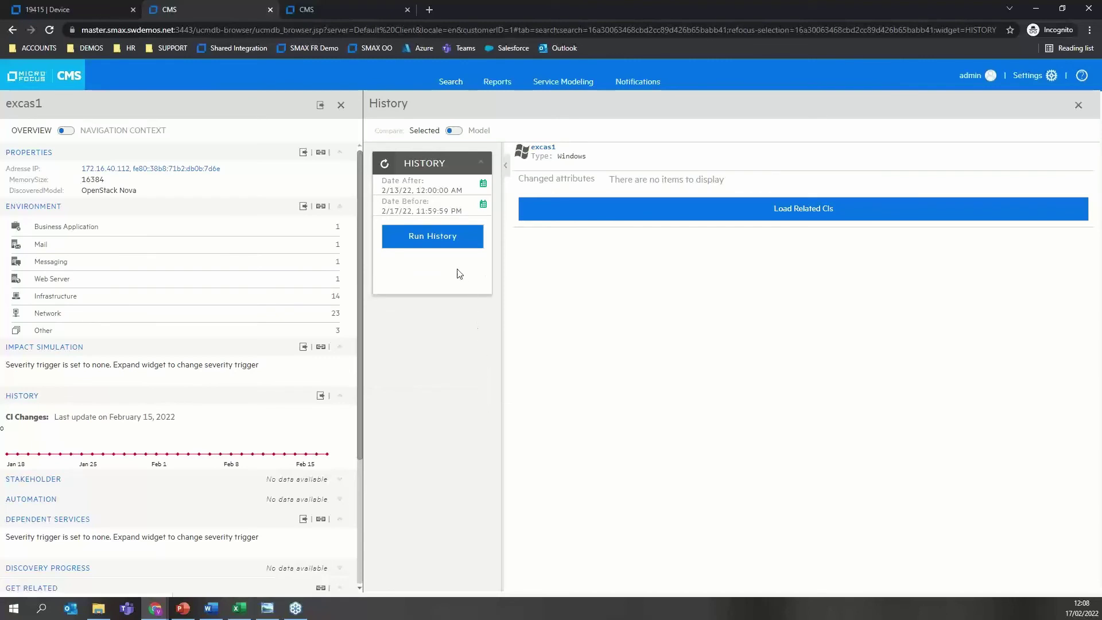
{"action": "left_click", "coordinate": [444, 243]}
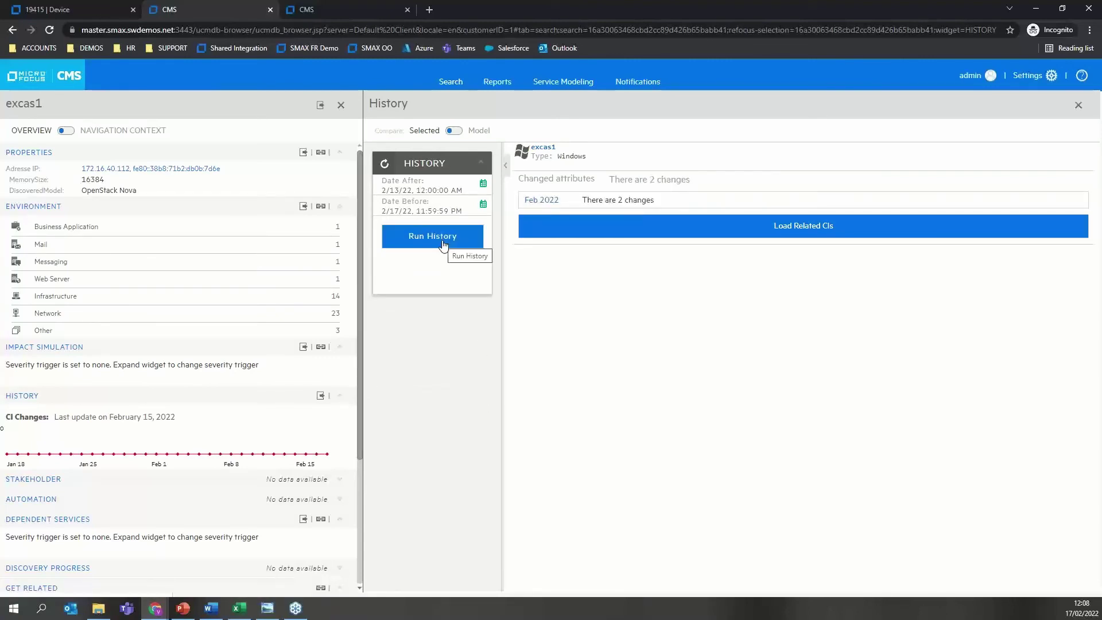
Expand the Feb 2022 history entries and inspect the attribute changed on Feb 15.
{"action": "left_click", "coordinate": [553, 205]}
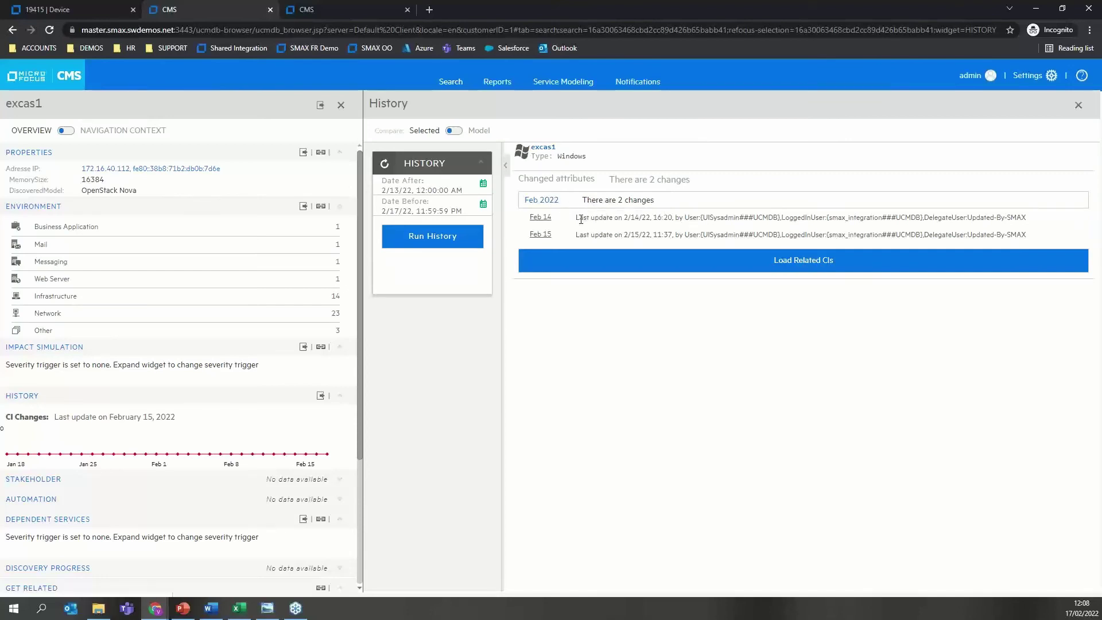
{"action": "left_click", "coordinate": [544, 234]}
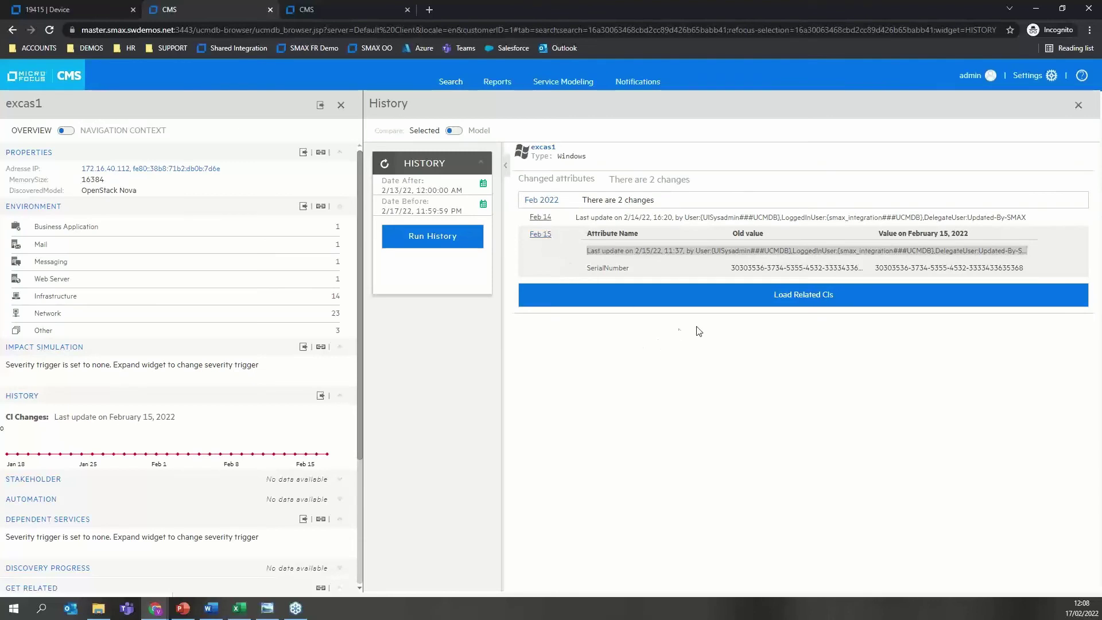
{"action": "left_click_drag", "start_coordinate": [586, 267], "coordinate": [634, 270]}
{"action": "left_click", "coordinate": [796, 388]}
Simulate the impact of excas1 with the severity trigger set to Critical.
{"action": "left_click", "coordinate": [78, 349]}
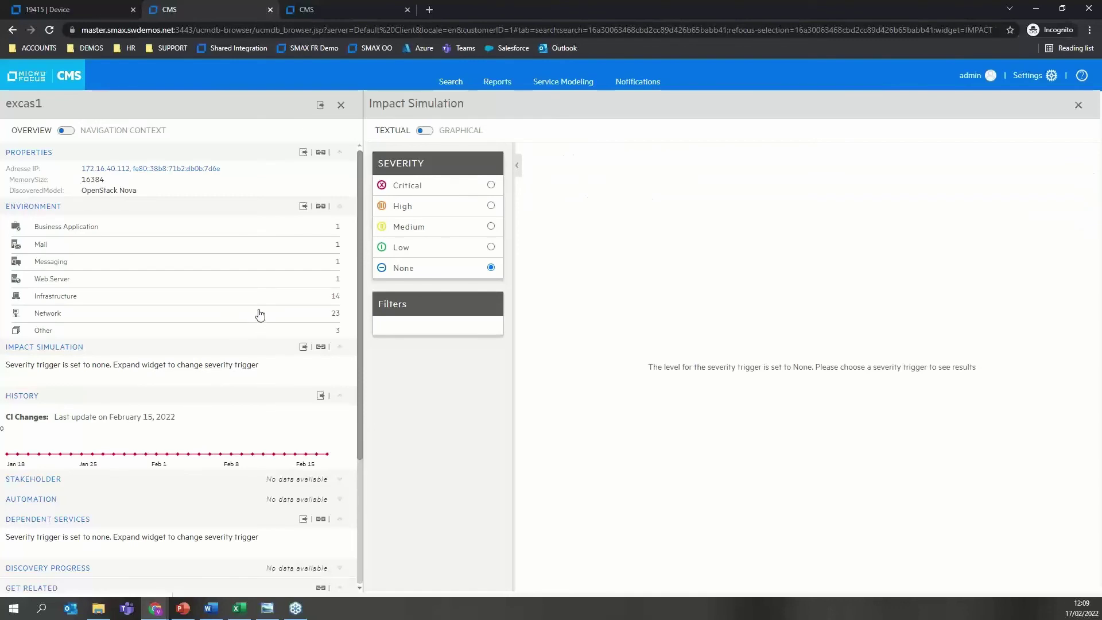
{"action": "left_click", "coordinate": [454, 190]}
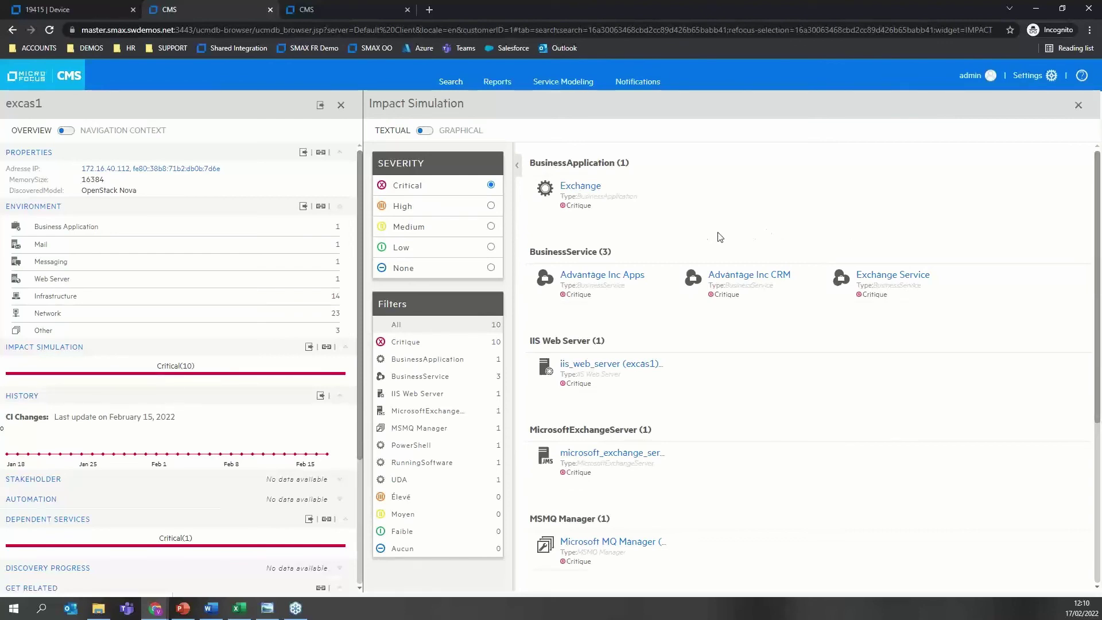
Leave the impact simulation, return to the CMS UI dashboard and start adding a widget.
{"action": "left_click", "coordinate": [74, 82]}
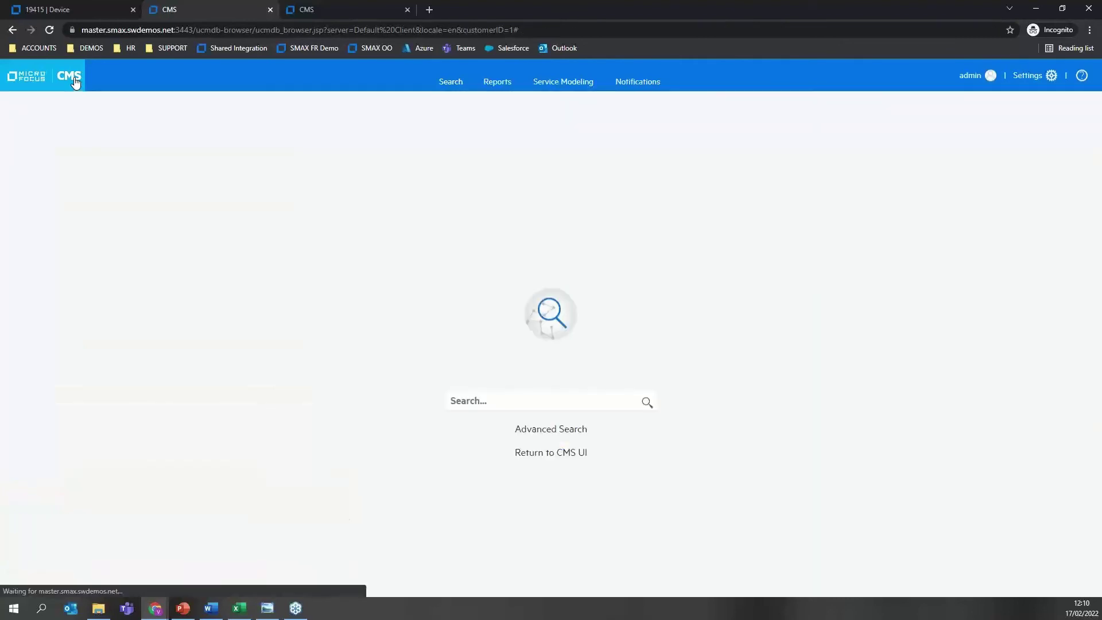
{"action": "left_click", "coordinate": [569, 453]}
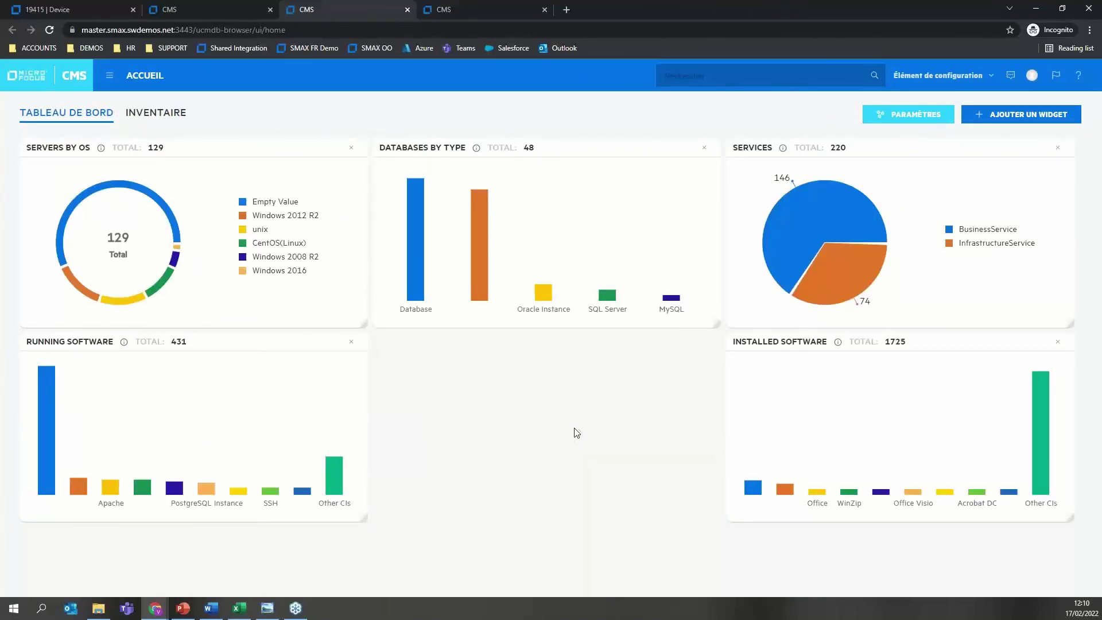
{"action": "left_click", "coordinate": [1032, 118]}
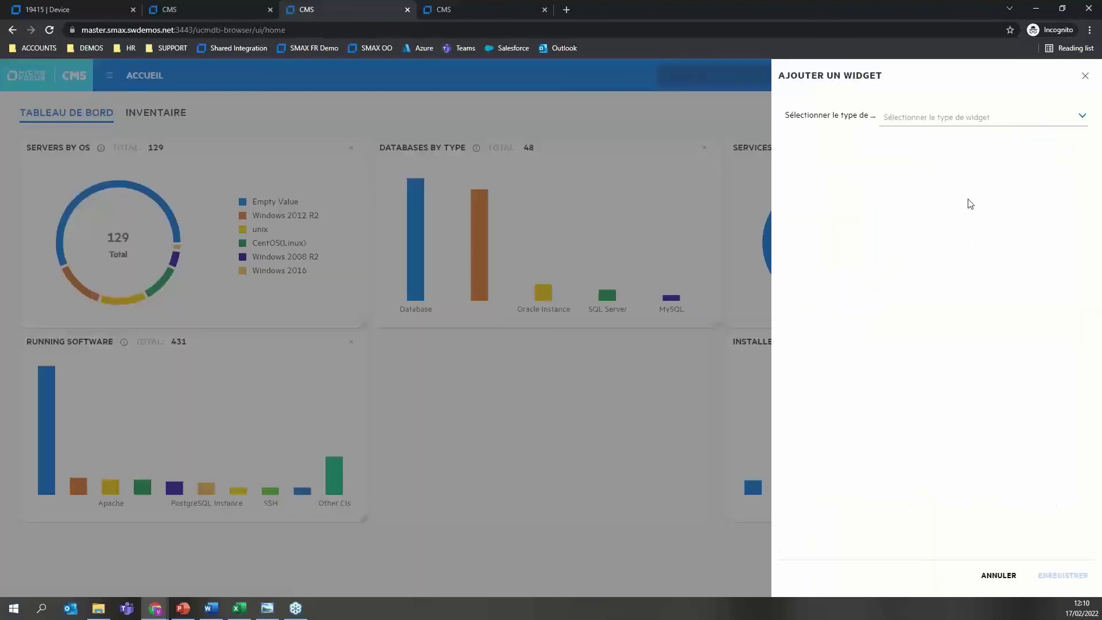
{"action": "left_click", "coordinate": [968, 119]}
{"action": "left_click", "coordinate": [954, 139]}
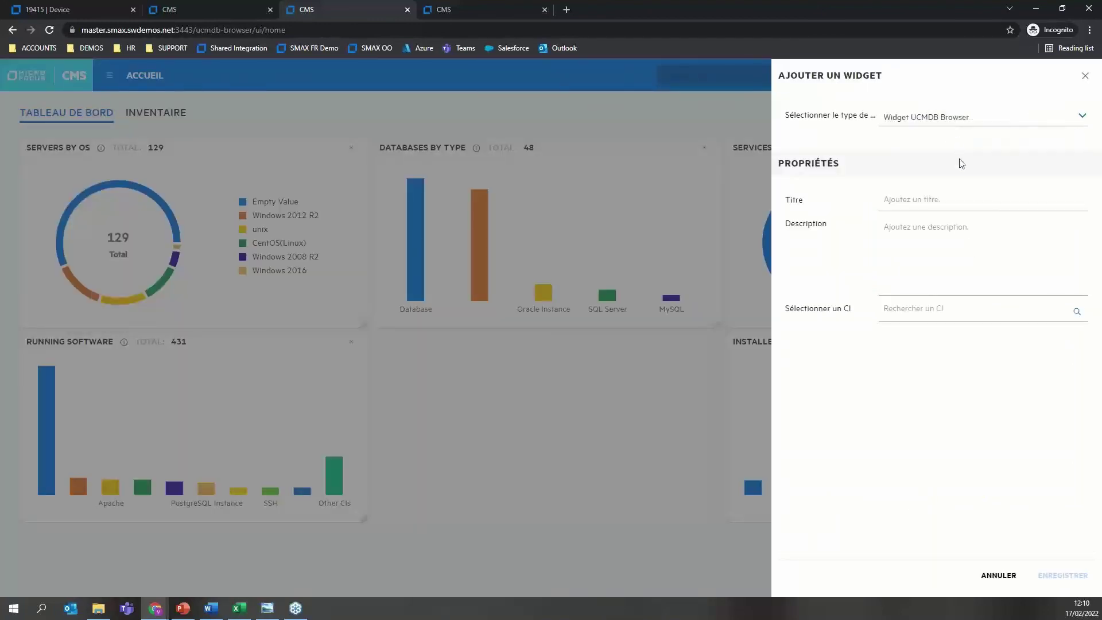
{"action": "left_click", "coordinate": [931, 314]}
{"action": "type", "text": "host"}
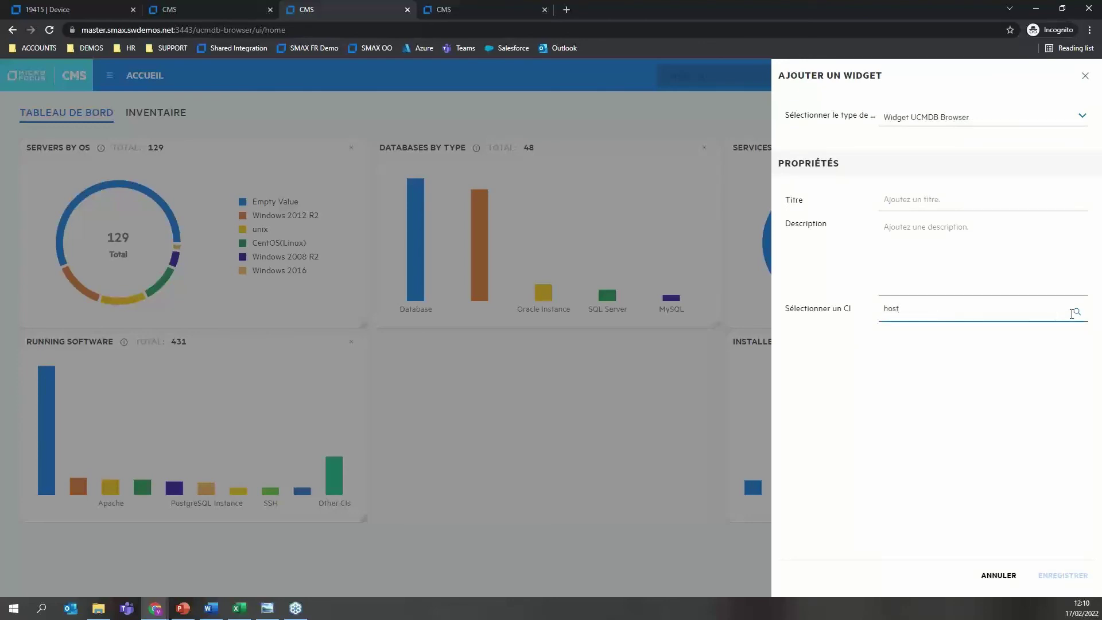
Search the reports for "host" and save a Rapport widget based on "Hosts should have an OS name and version".
{"action": "left_click", "coordinate": [948, 119]}
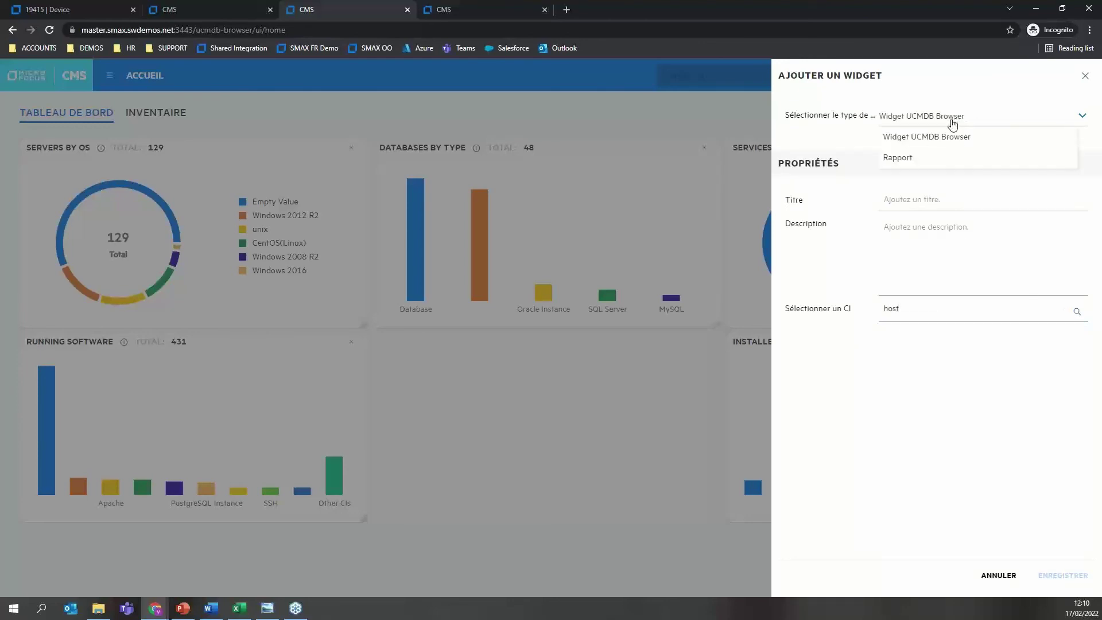
{"action": "left_click", "coordinate": [936, 158]}
{"action": "left_click", "coordinate": [953, 310]}
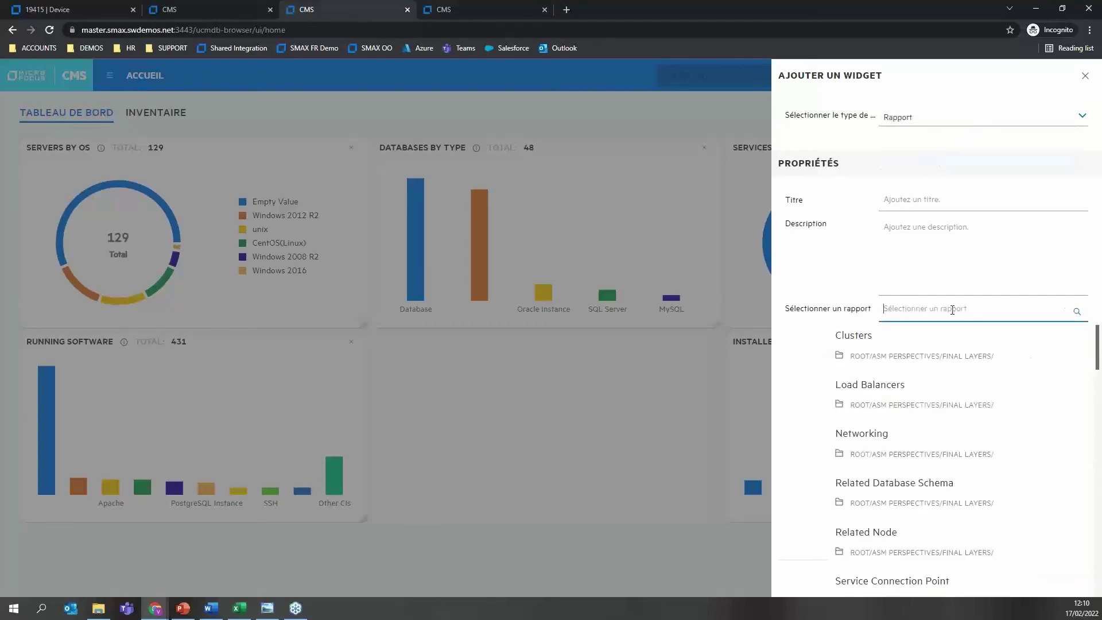
{"action": "type", "text": "host"}
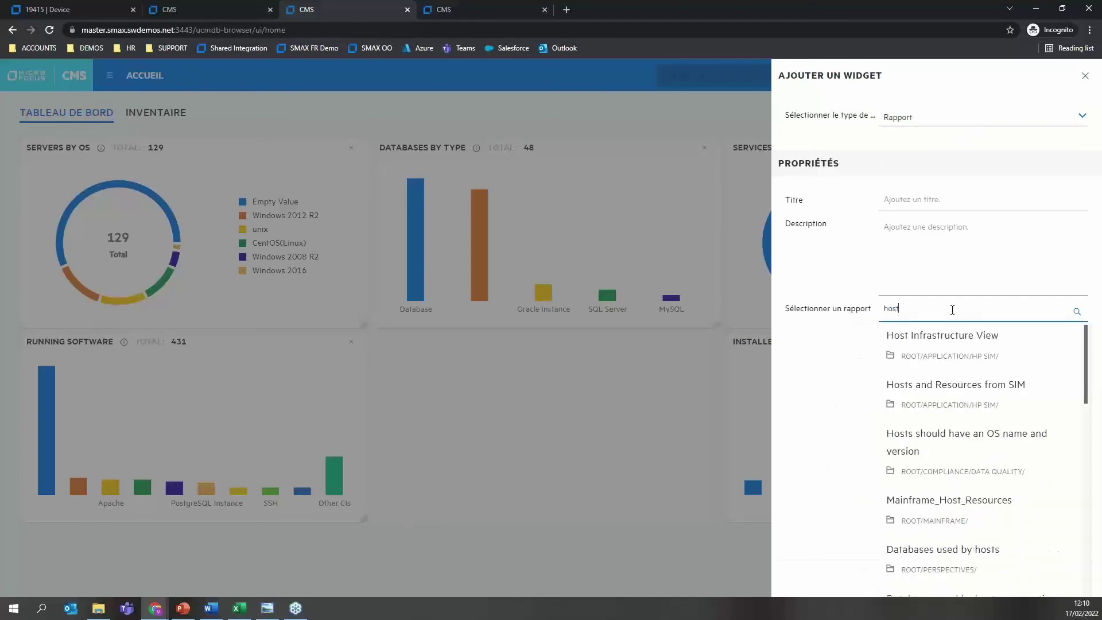
{"action": "left_click", "coordinate": [984, 442]}
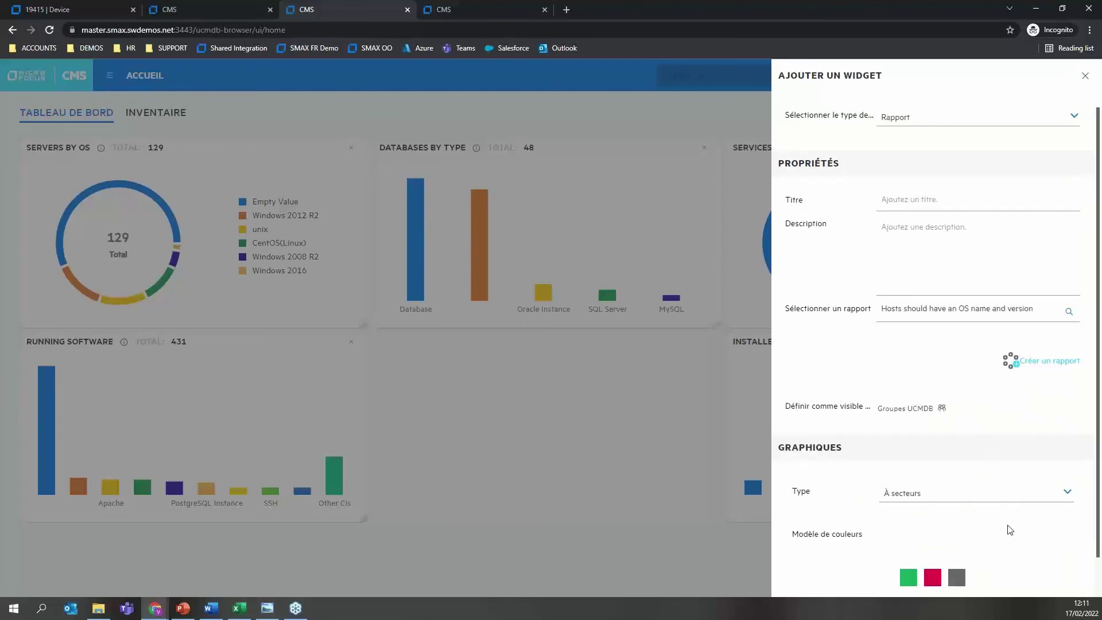
{"action": "scroll", "coordinate": [1022, 536], "scroll_direction": "down", "scroll_amount": 1}
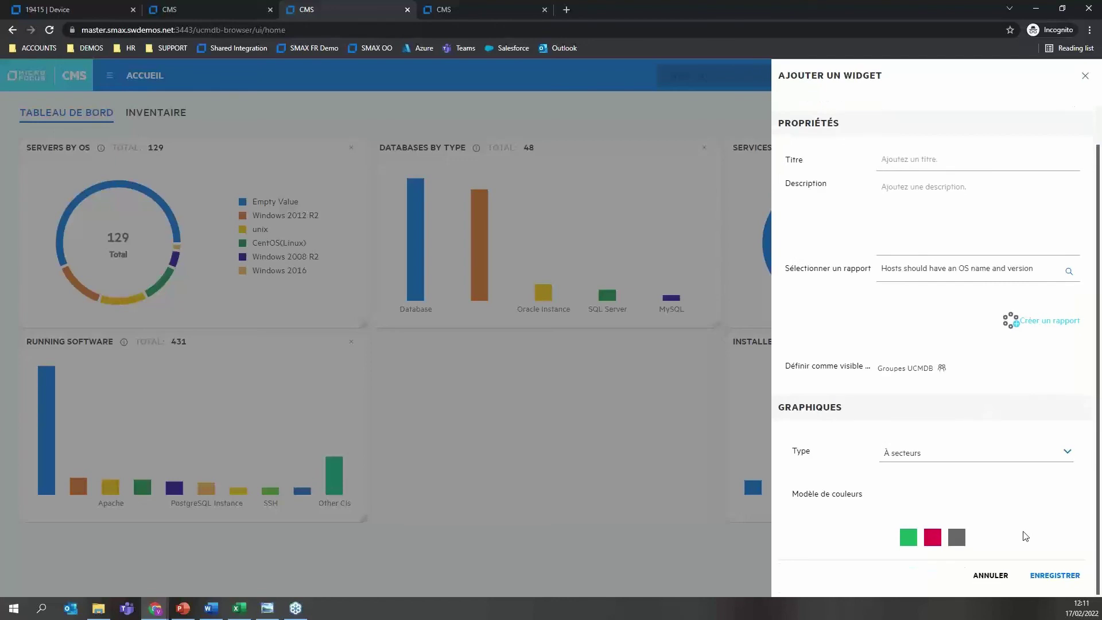
{"action": "left_click", "coordinate": [1055, 575]}
Move the Running Software widget into the empty dashboard space below Databases by Type.
{"action": "scroll", "coordinate": [561, 457], "scroll_direction": "down", "scroll_amount": 2}
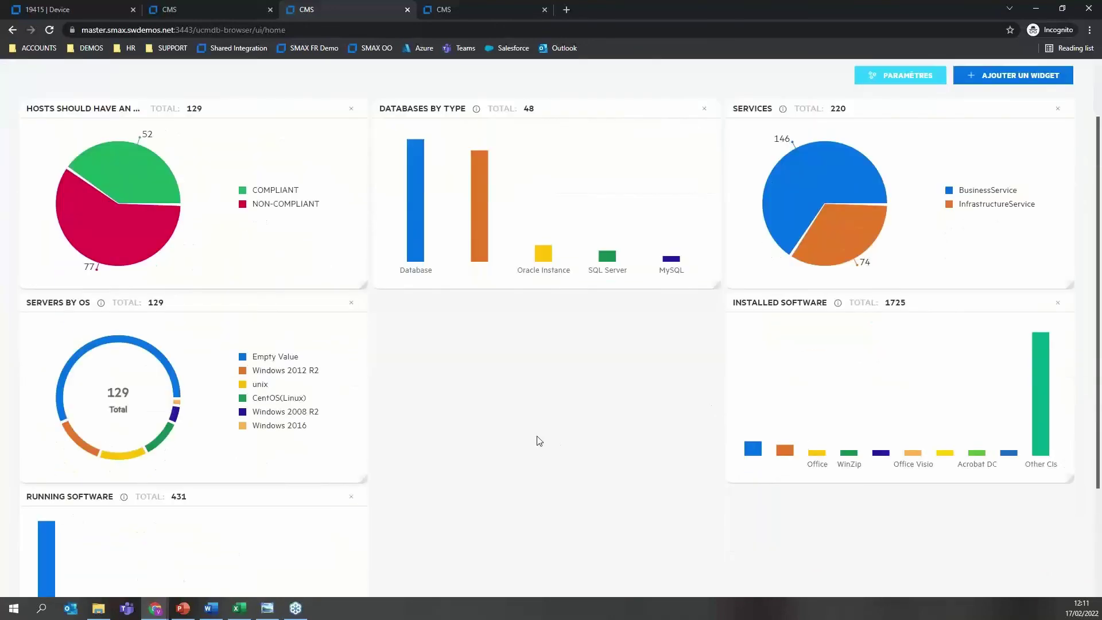
{"action": "left_click_drag", "start_coordinate": [264, 480], "coordinate": [565, 296]}
{"action": "scroll", "coordinate": [583, 352], "scroll_direction": "up", "scroll_amount": 2}
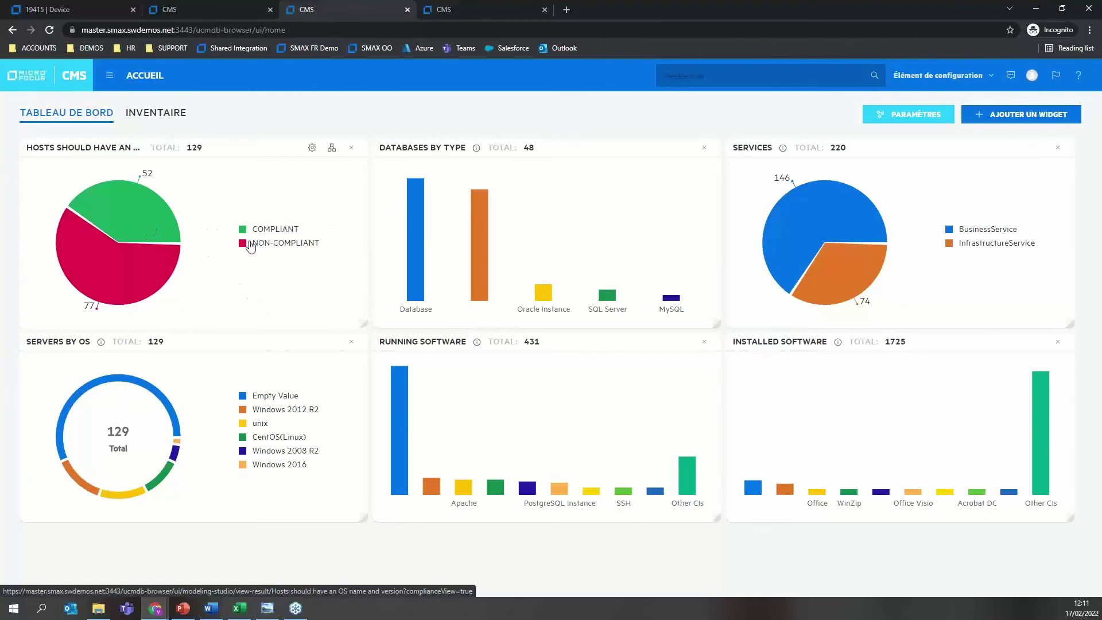
Examine the non-compliant hosts in the "Hosts should have an OS name and version" results, close them and switch to PowerPoint.
{"action": "left_click", "coordinate": [249, 197]}
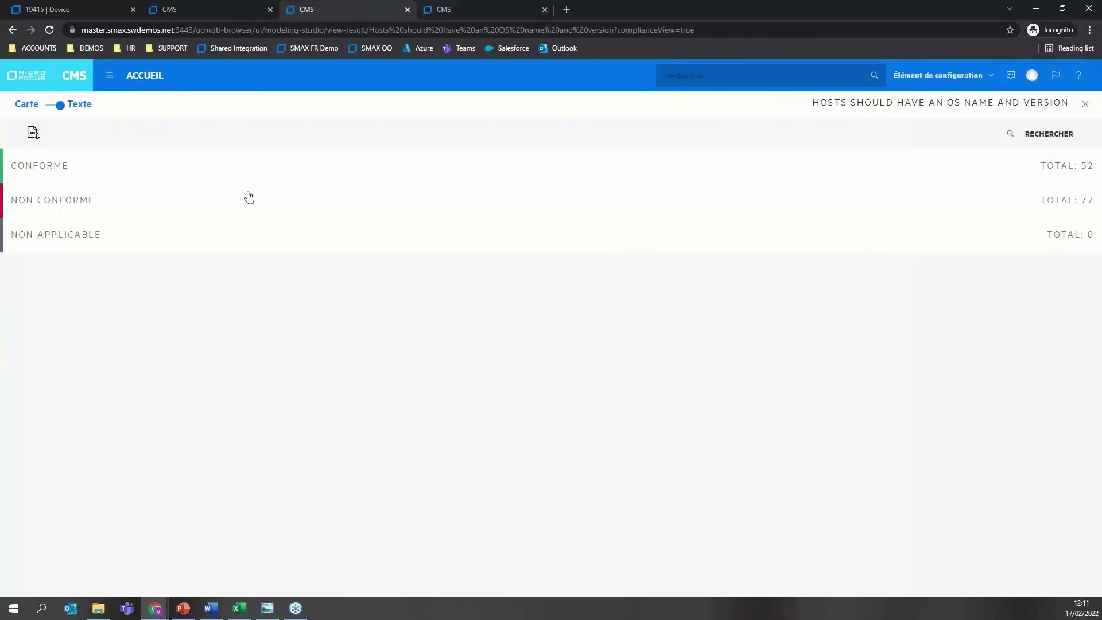
{"action": "left_click", "coordinate": [95, 202]}
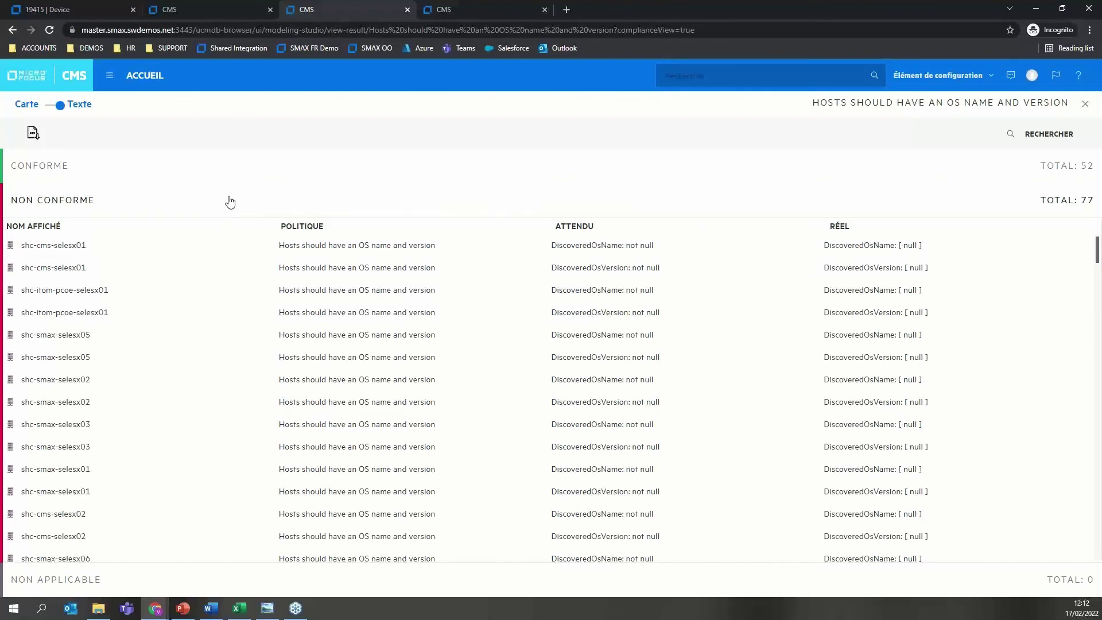
{"action": "left_click", "coordinate": [1085, 105]}
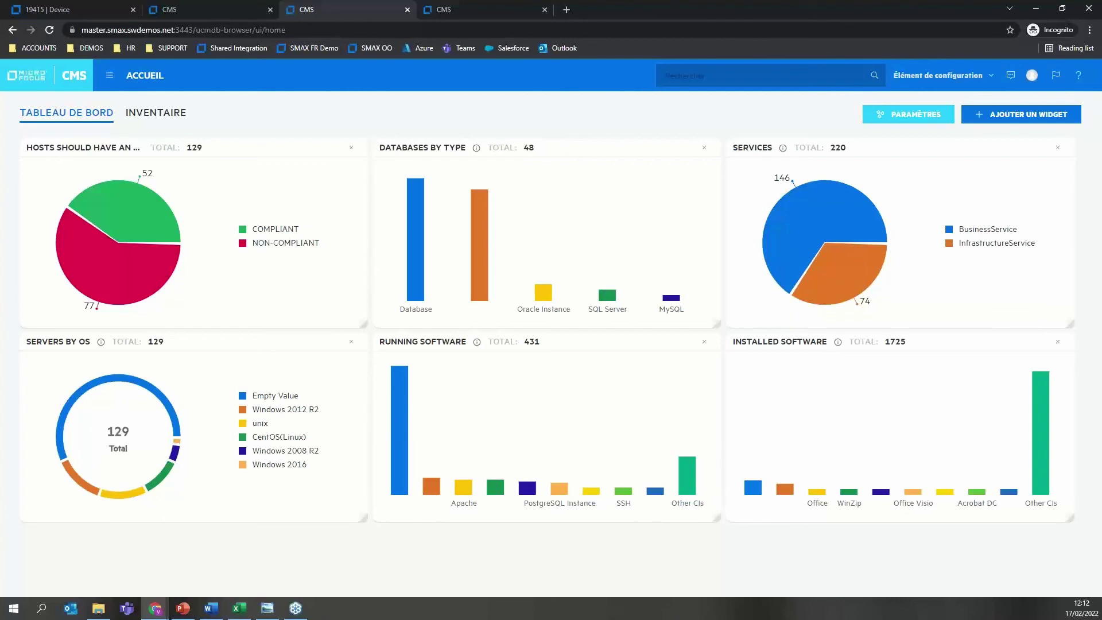
{"action": "key", "text": "alt+Tab"}
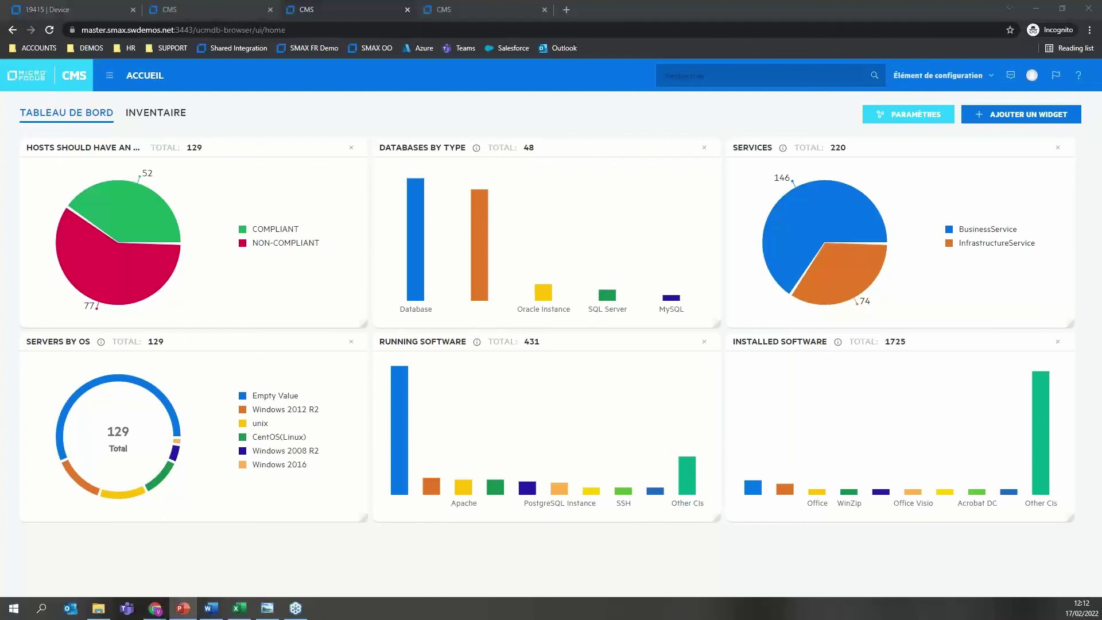